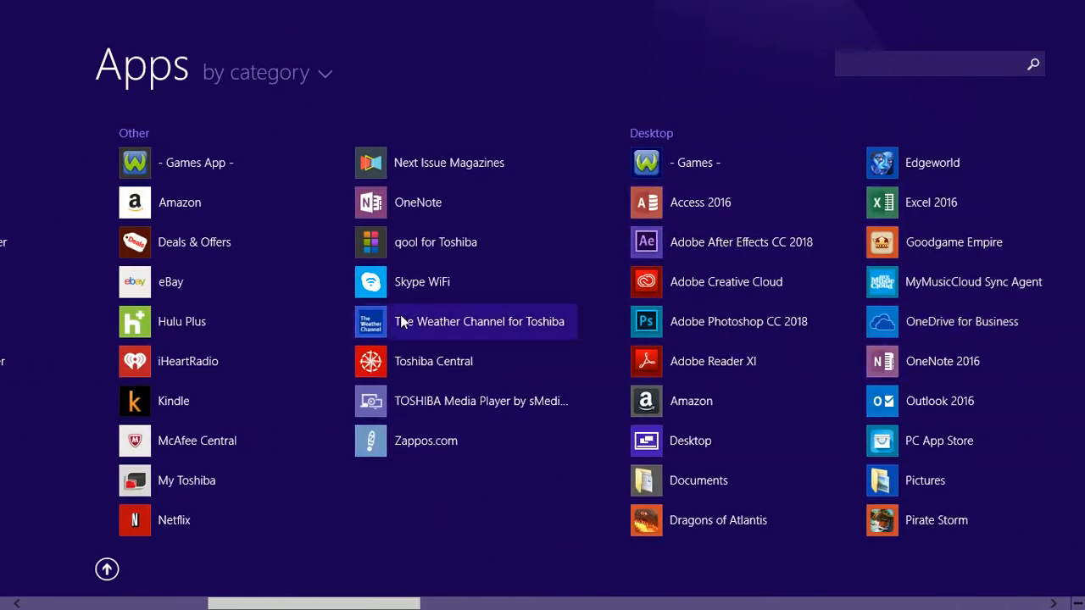
- Scroll the Apps list, then search 'winwo' to narrow it to Word 2016
{"action": "scroll", "coordinate": [336, 369], "scroll_direction": "up", "scroll_amount": 3}
{"action": "scroll", "coordinate": [269, 401], "scroll_direction": "up", "scroll_amount": 4}
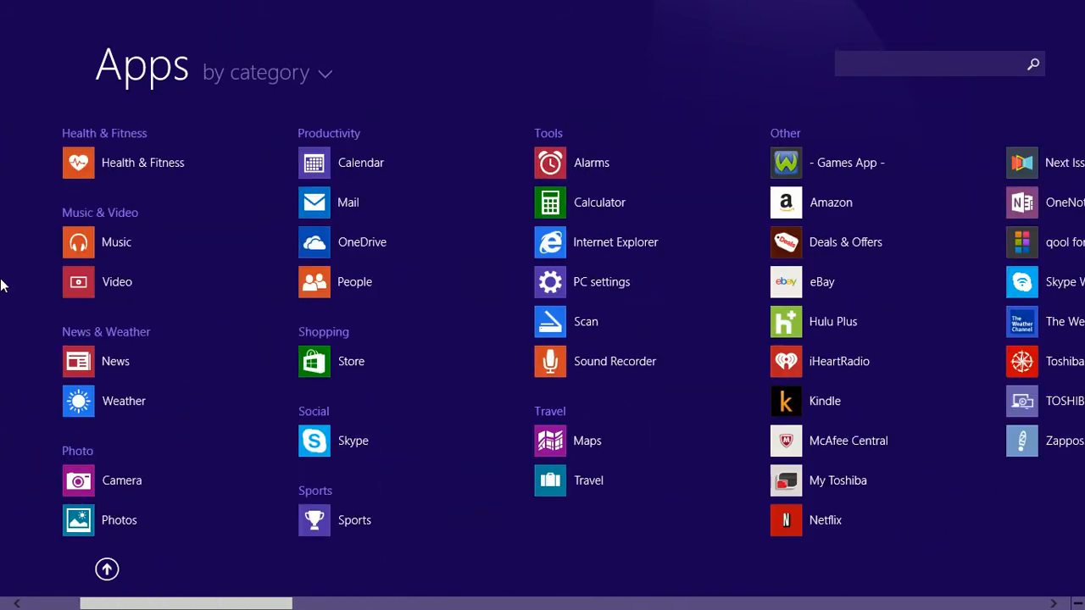
{"action": "scroll", "coordinate": [1000, 361], "scroll_direction": "down", "scroll_amount": 15}
{"action": "scroll", "coordinate": [1009, 361], "scroll_direction": "down", "scroll_amount": 10}
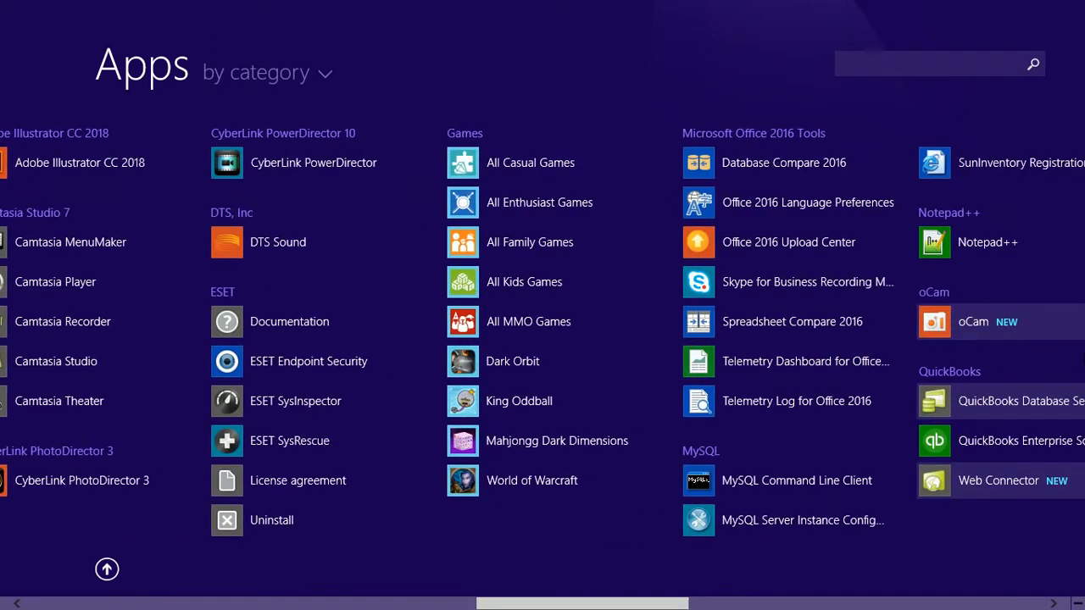
{"action": "scroll", "coordinate": [542, 338], "scroll_direction": "down", "scroll_amount": 10}
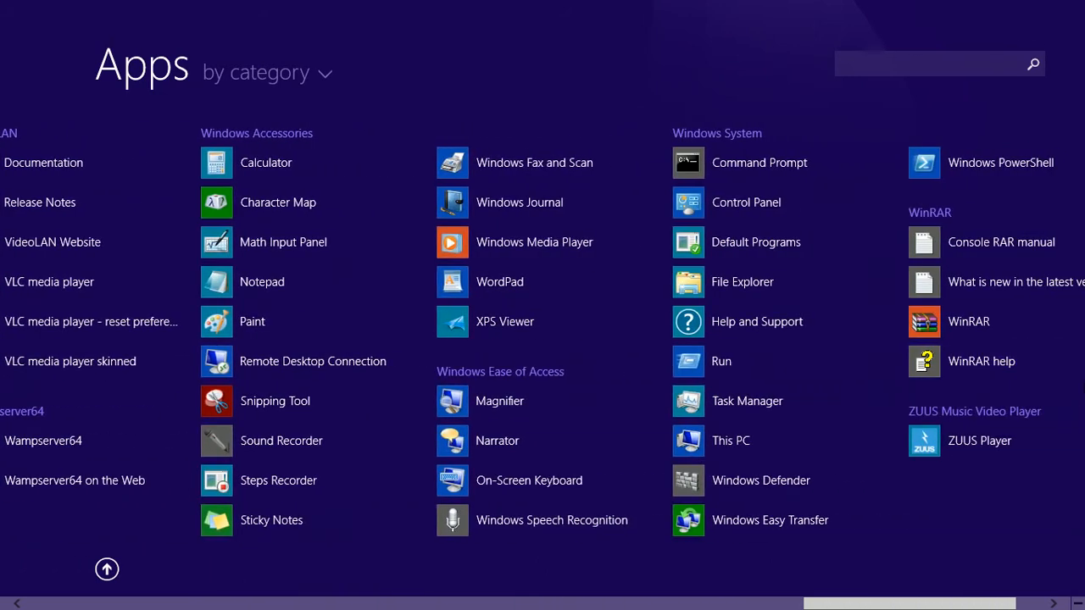
{"action": "left_click", "coordinate": [900, 64]}
{"action": "type", "text": "winword"}
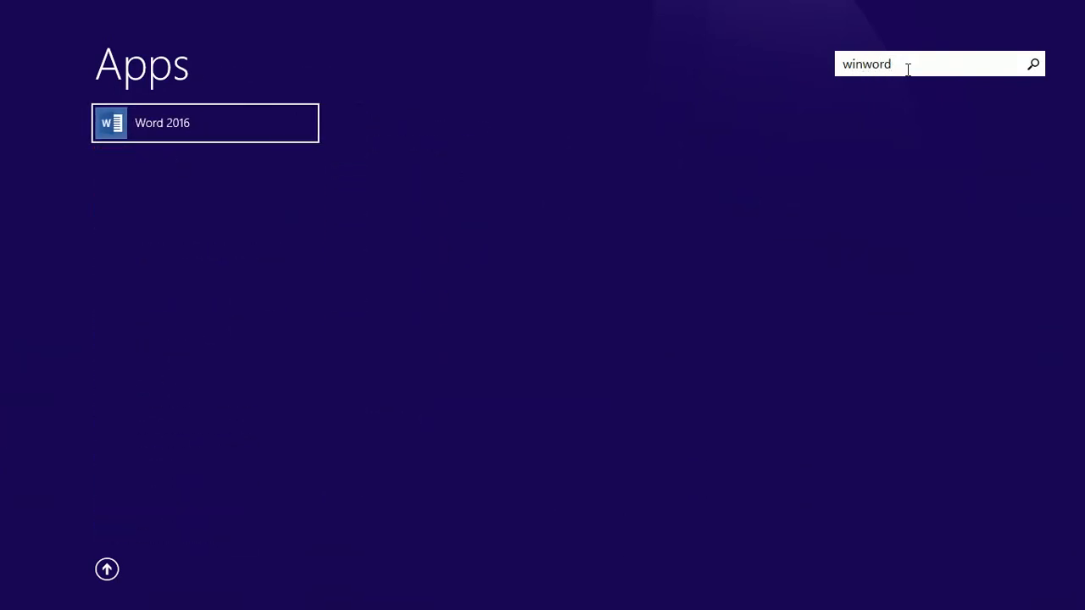
- Launch Word 2016, dismiss the activation warning and maximize the start screen
{"action": "left_click", "coordinate": [129, 121]}
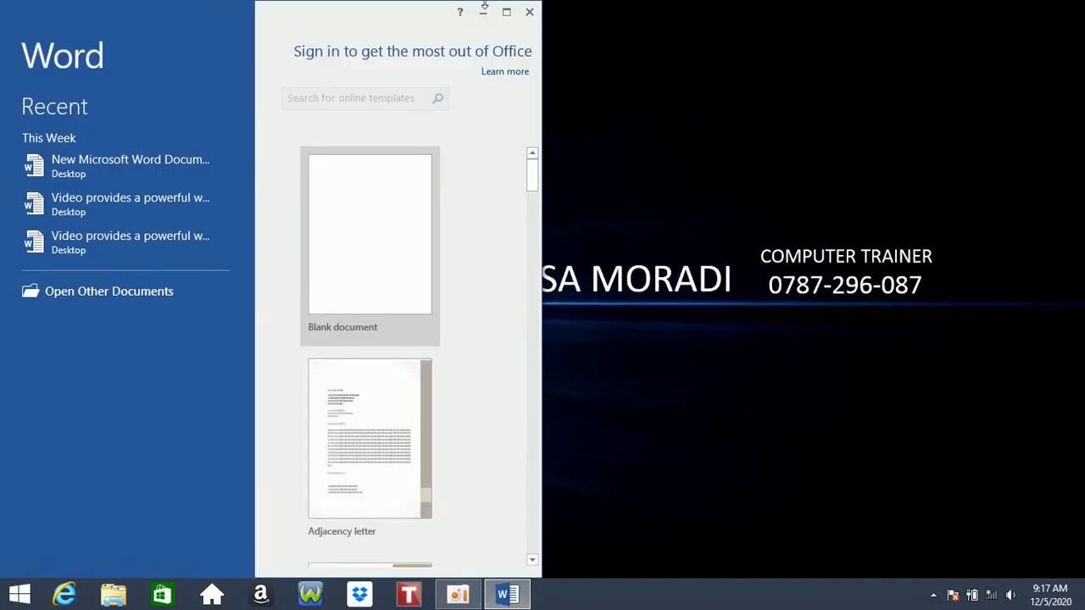
{"action": "left_click", "coordinate": [463, 111]}
{"action": "left_click", "coordinate": [506, 12]}
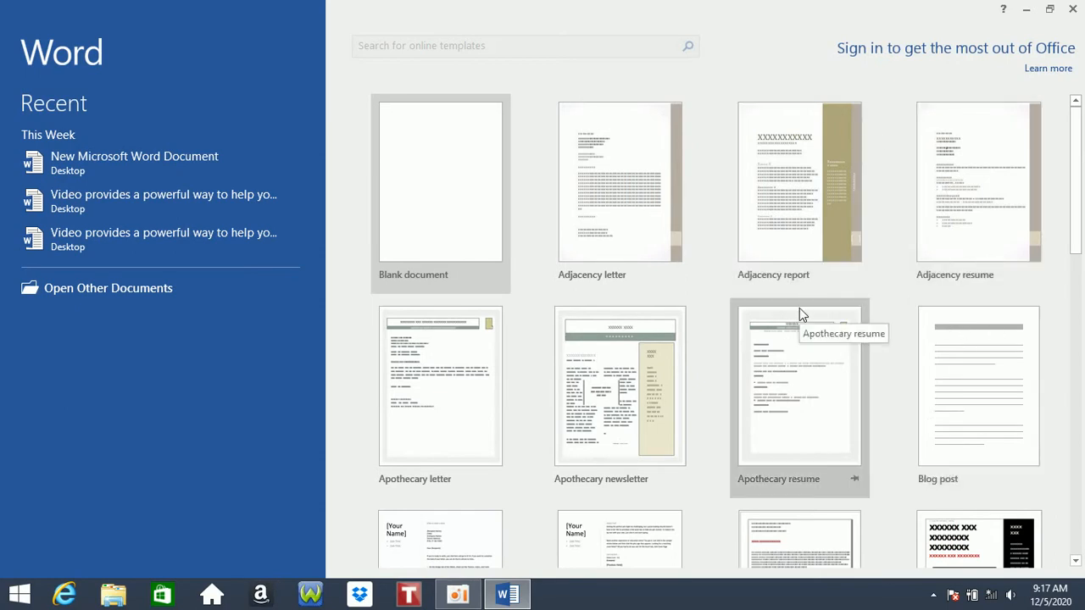
- Browse the templates, visit the Open page, then create a blank document
{"action": "scroll", "coordinate": [724, 263], "scroll_direction": "down", "scroll_amount": 5}
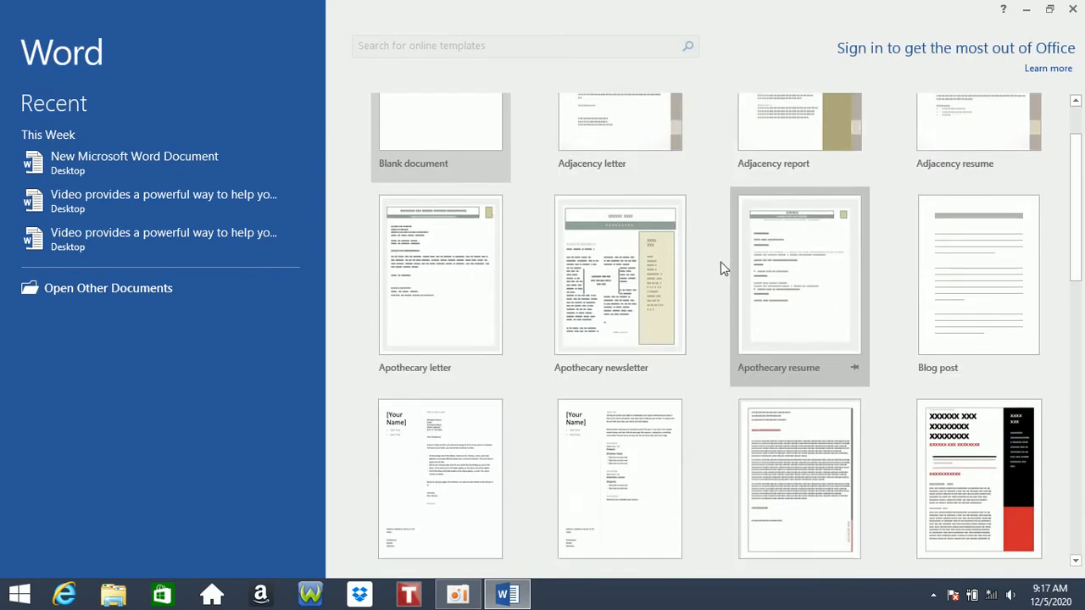
{"action": "scroll", "coordinate": [733, 283], "scroll_direction": "up", "scroll_amount": 2}
{"action": "scroll", "coordinate": [734, 288], "scroll_direction": "up", "scroll_amount": 1}
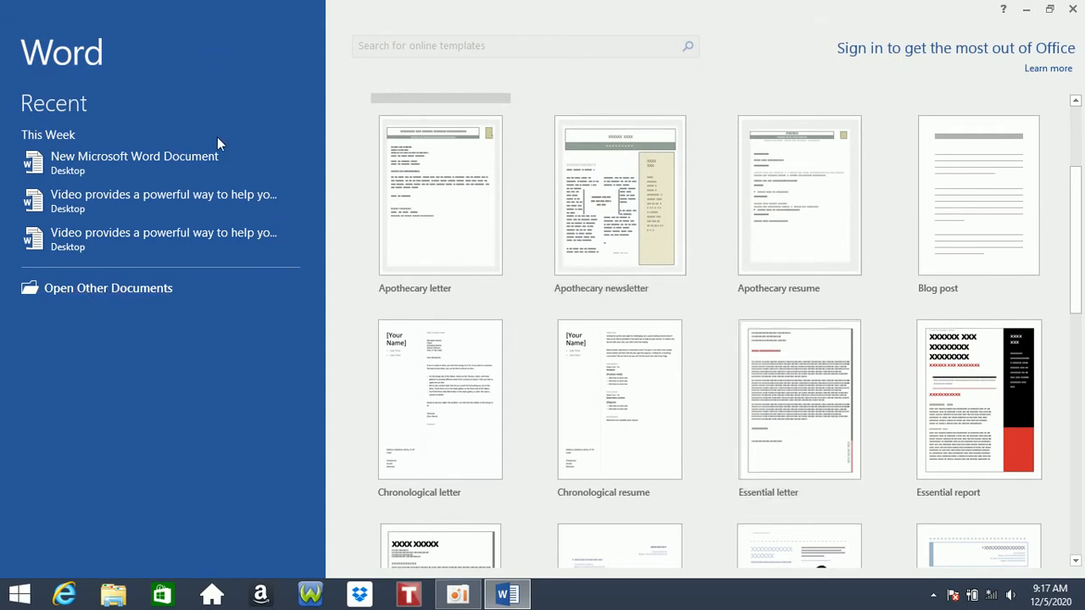
{"action": "left_click", "coordinate": [157, 290]}
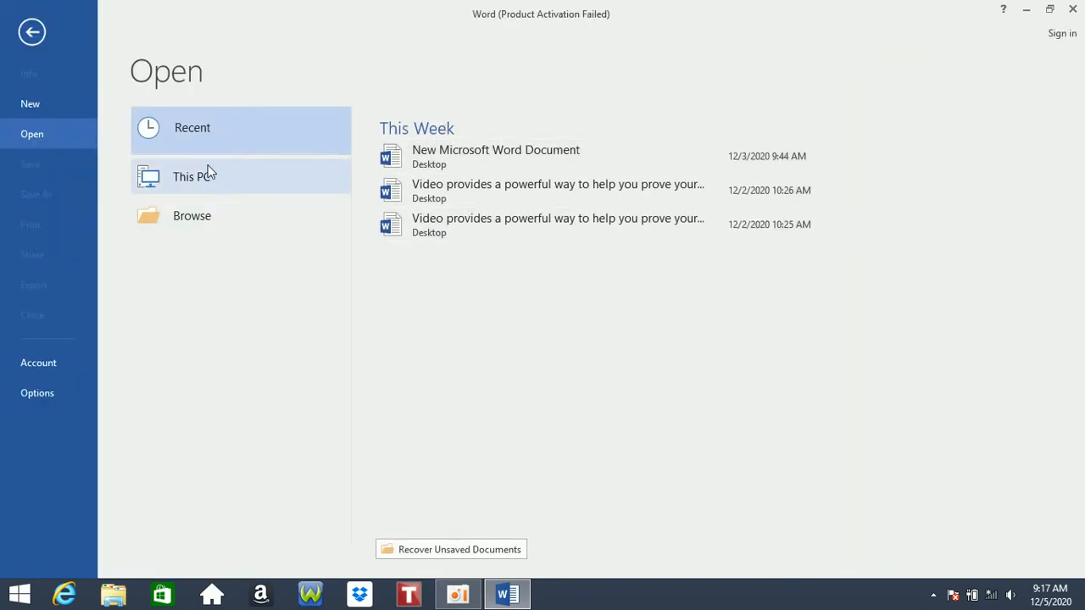
{"action": "left_click", "coordinate": [26, 28]}
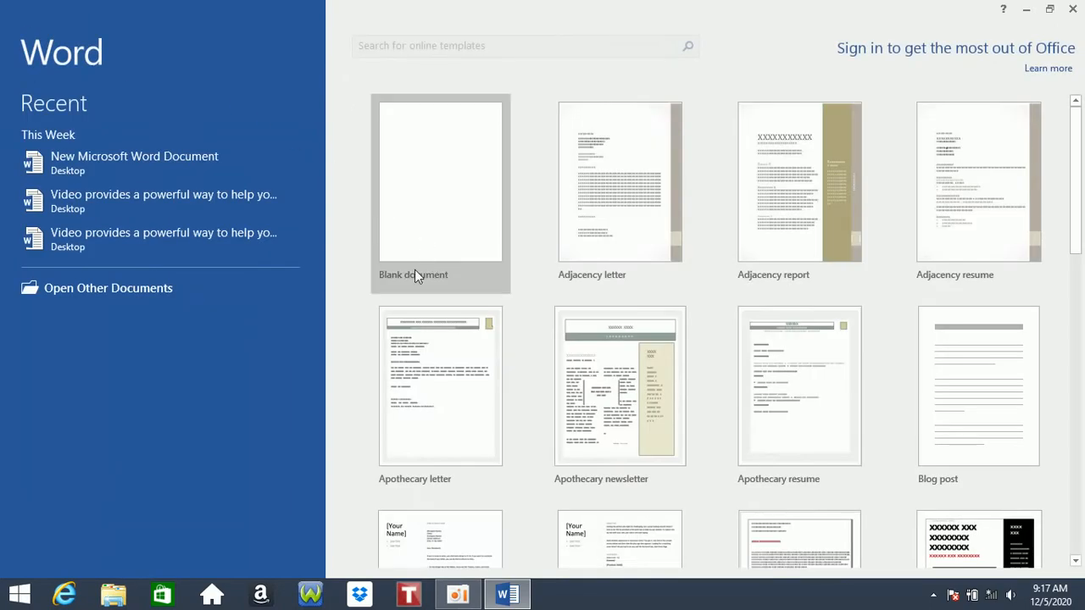
{"action": "left_click", "coordinate": [424, 204]}
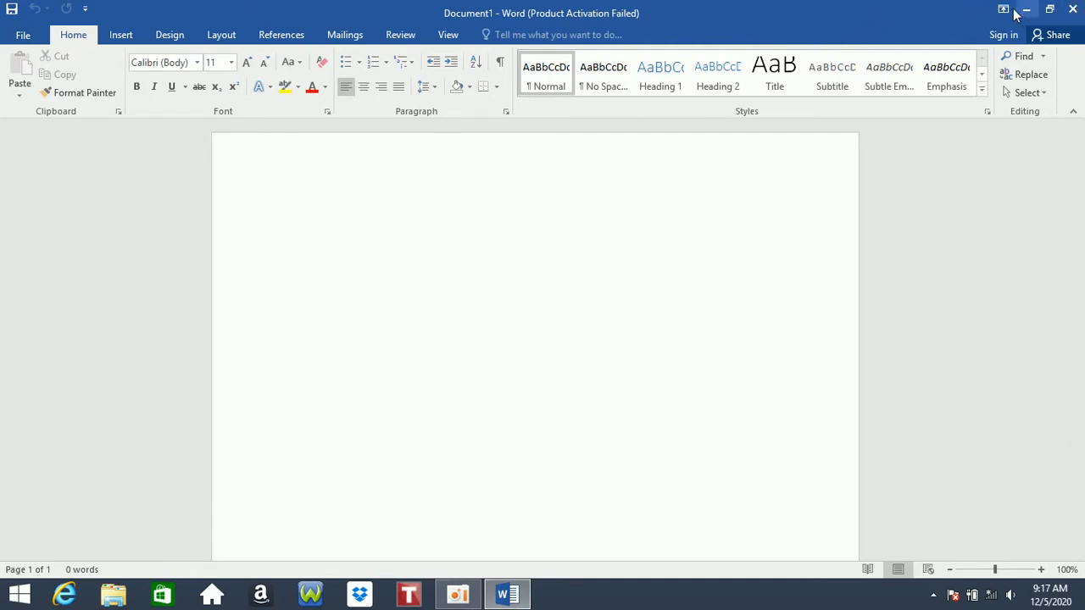
- Restore the Word window down to half-screen, then maximize it again
{"action": "mouse_move", "coordinate": [1082, 5]}
{"action": "left_click", "coordinate": [1048, 10]}
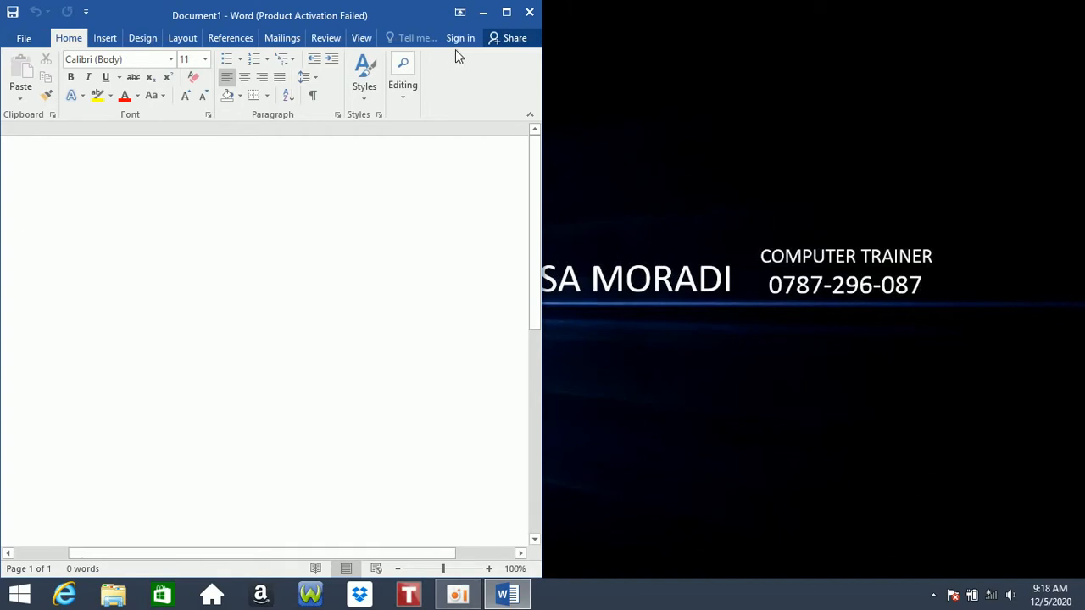
{"action": "left_click", "coordinate": [506, 12]}
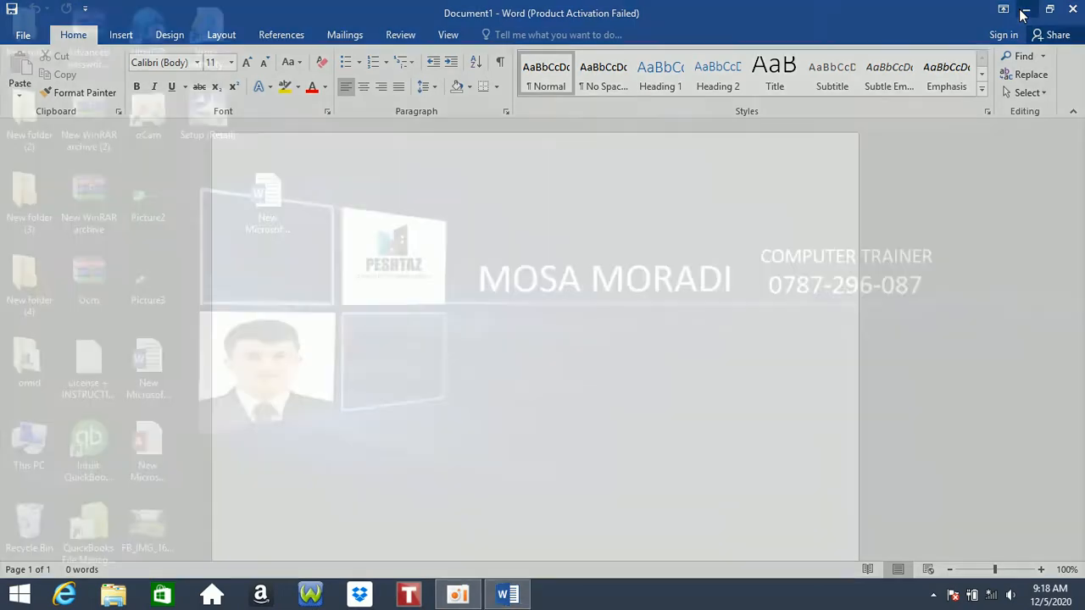
- Restore Word from the taskbar and set the ribbon to Auto-hide Ribbon
{"action": "mouse_move", "coordinate": [522, 593]}
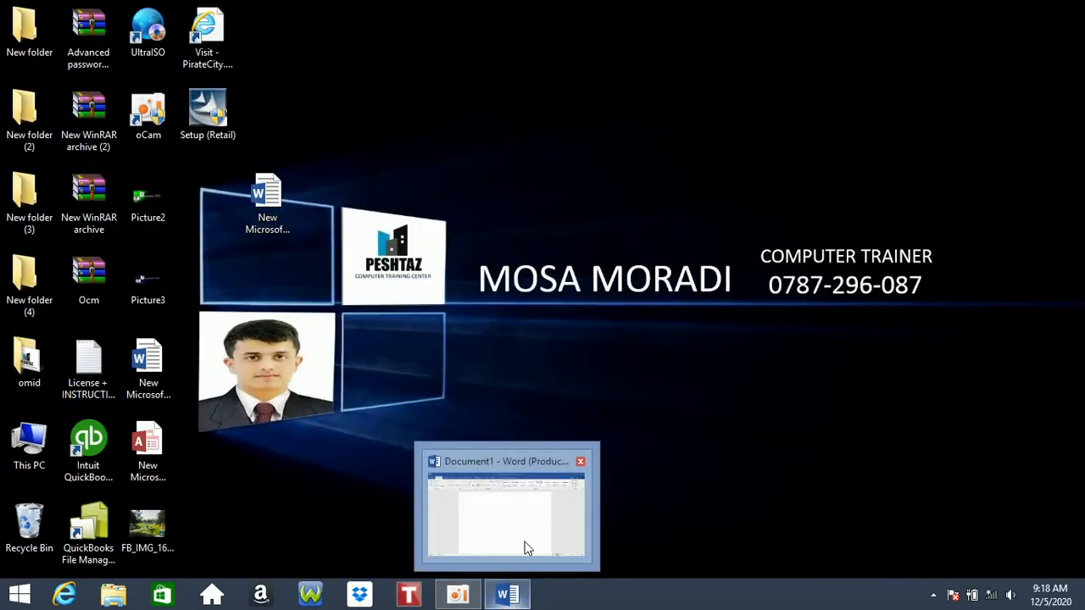
{"action": "mouse_move", "coordinate": [534, 539]}
{"action": "left_click", "coordinate": [534, 549]}
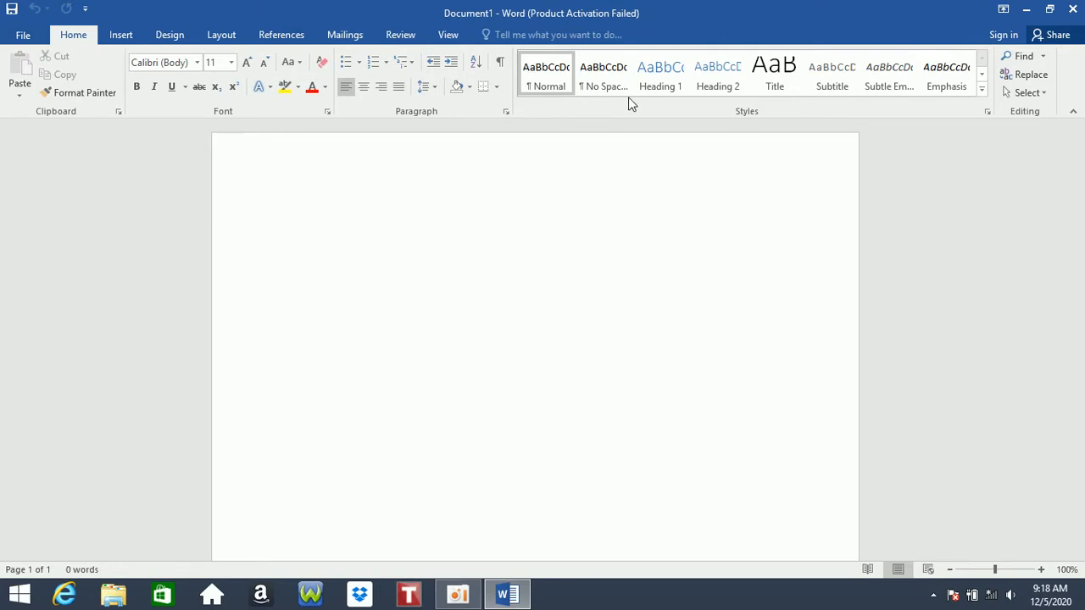
{"action": "left_click", "coordinate": [1002, 8]}
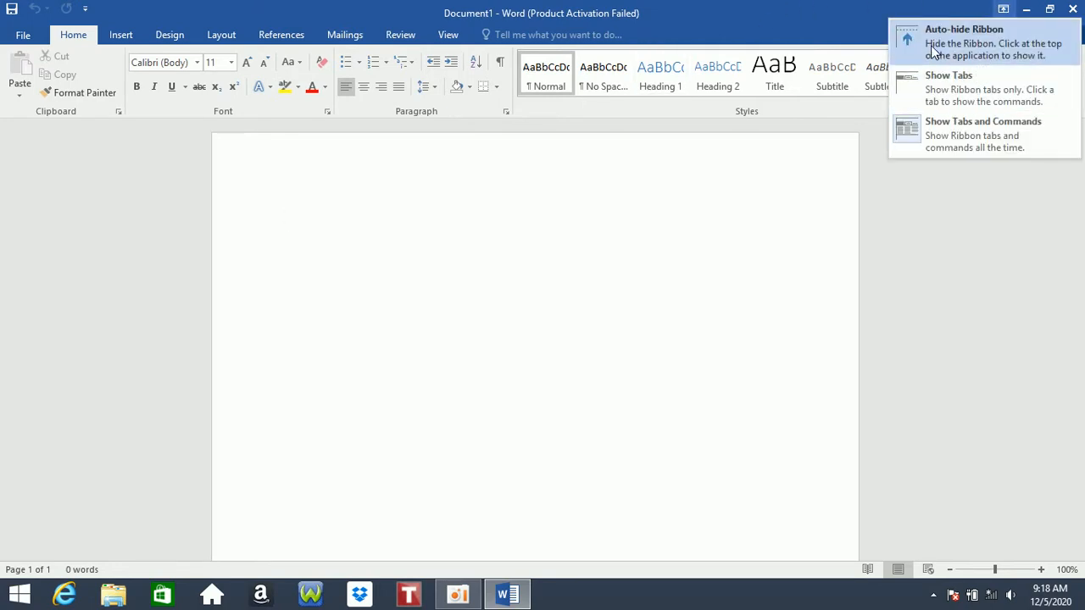
{"action": "left_click", "coordinate": [996, 34]}
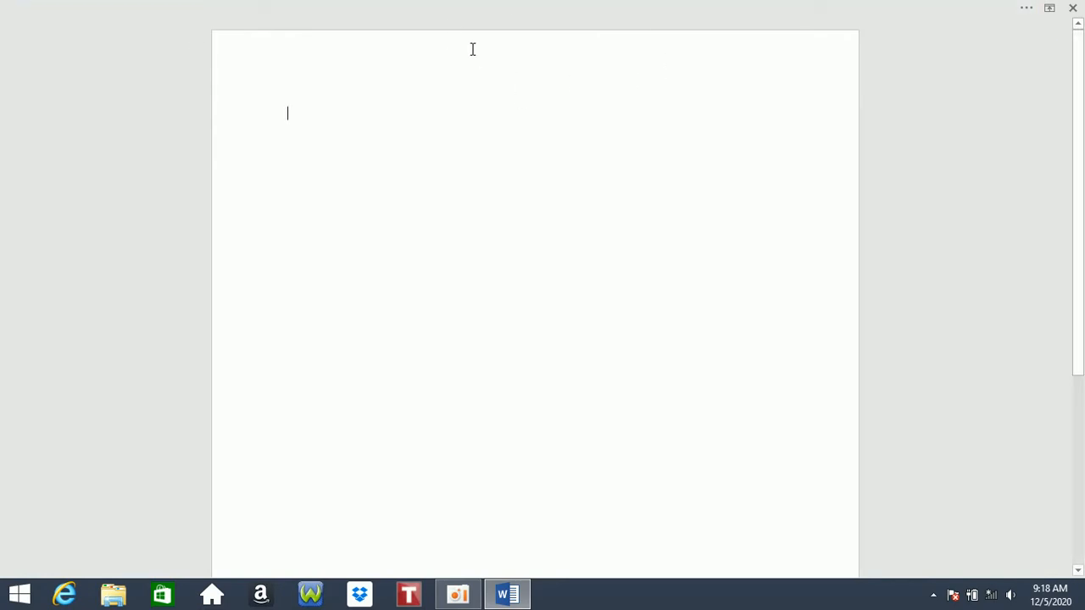
- Close Word and switch between the Start screen and desktop
{"action": "left_click", "coordinate": [1073, 9]}
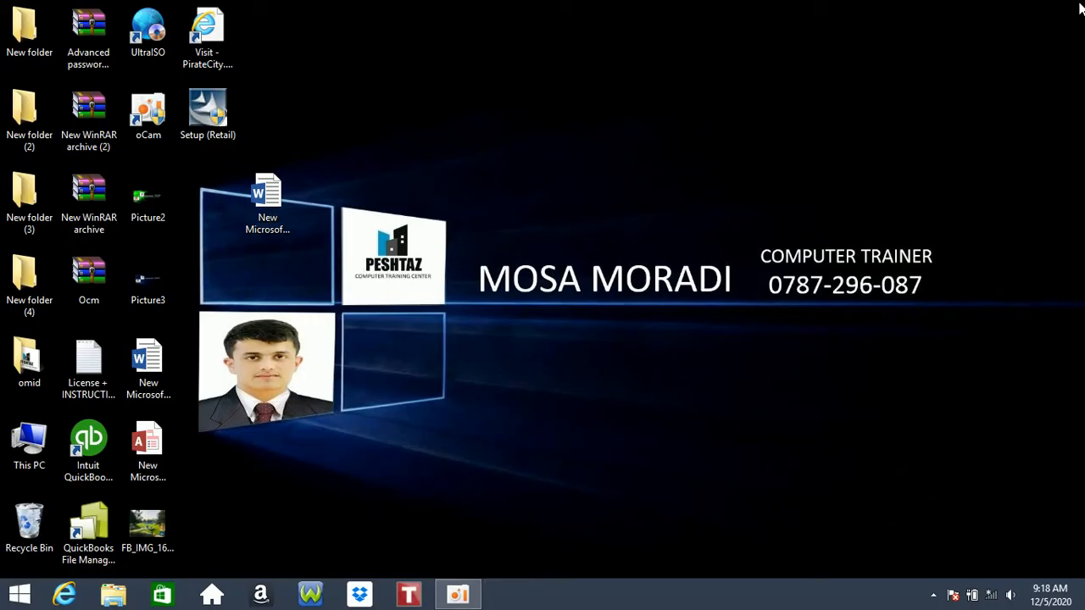
{"action": "left_click", "coordinate": [19, 595]}
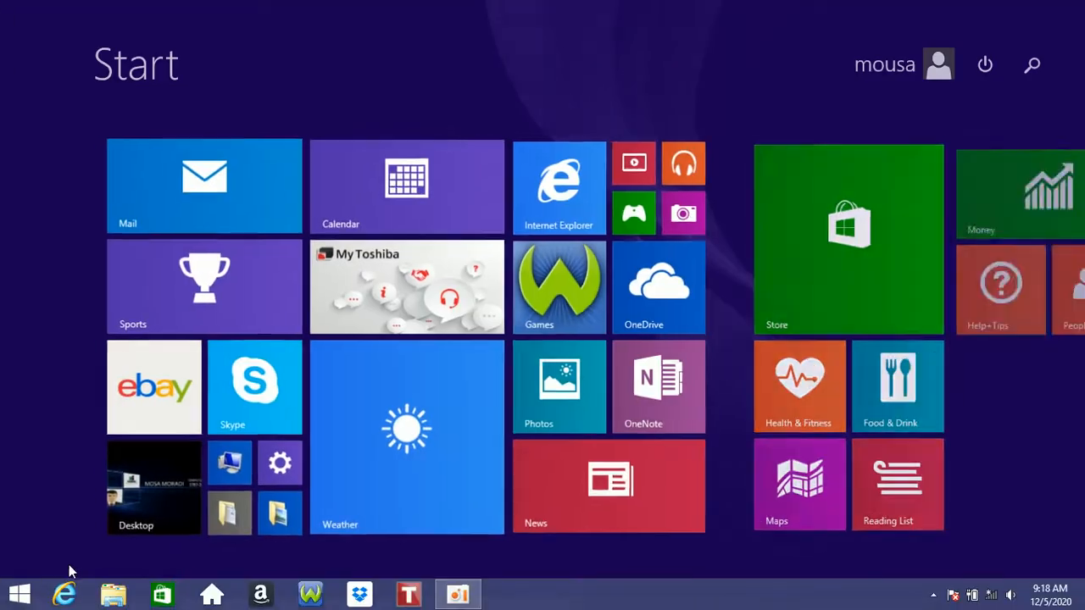
{"action": "left_click", "coordinate": [155, 486]}
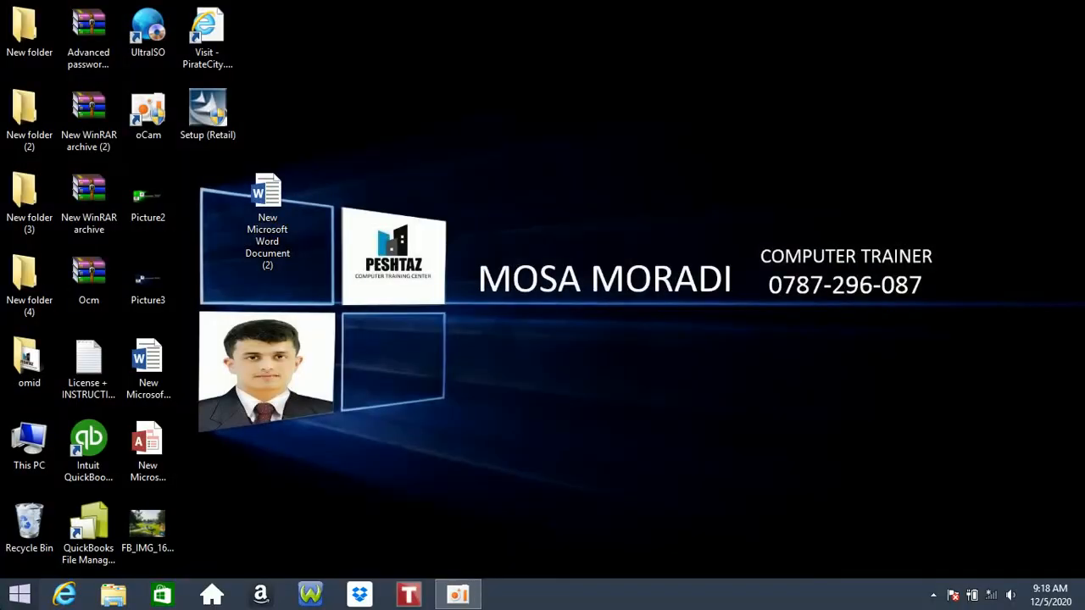
{"action": "left_click", "coordinate": [19, 595]}
- Launch Word 2016 from a 'winw' search, dismiss activation, and start a blank document
{"action": "type", "text": "winw"}
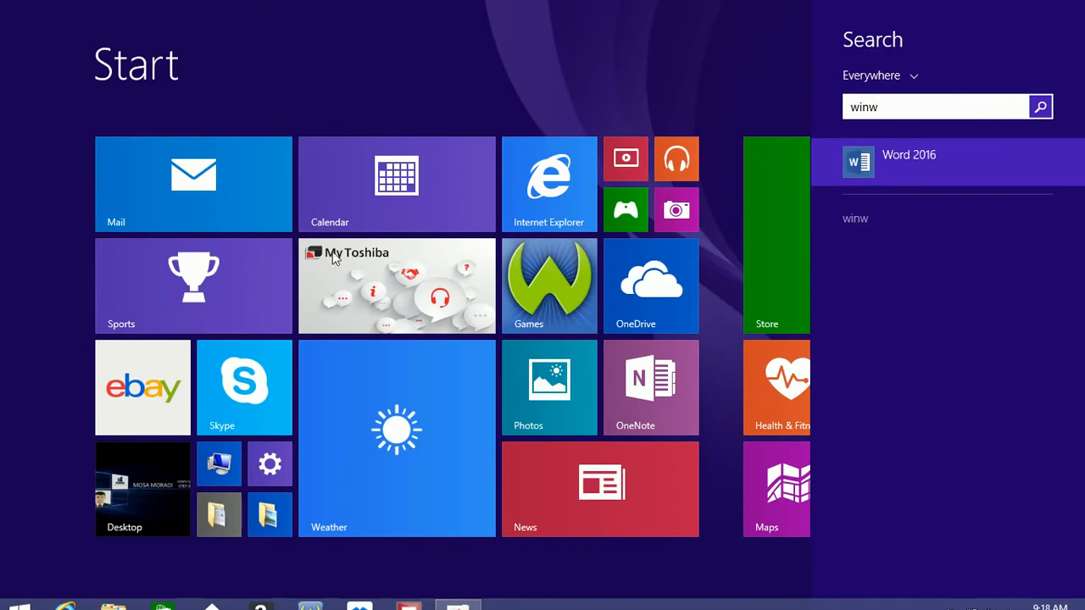
{"action": "left_click", "coordinate": [899, 162]}
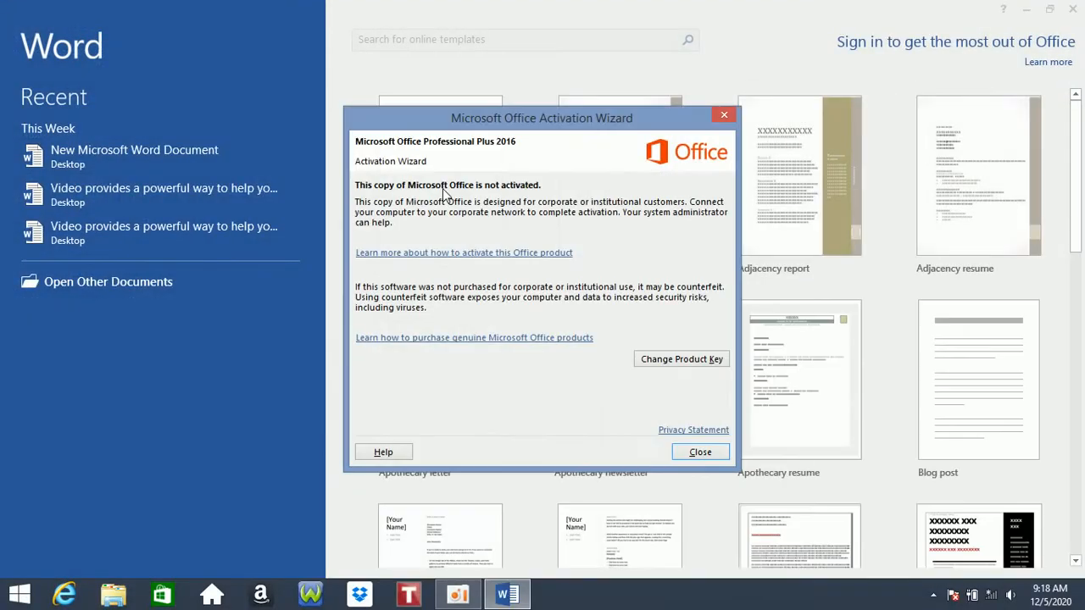
{"action": "left_click", "coordinate": [708, 115]}
{"action": "left_click", "coordinate": [495, 161]}
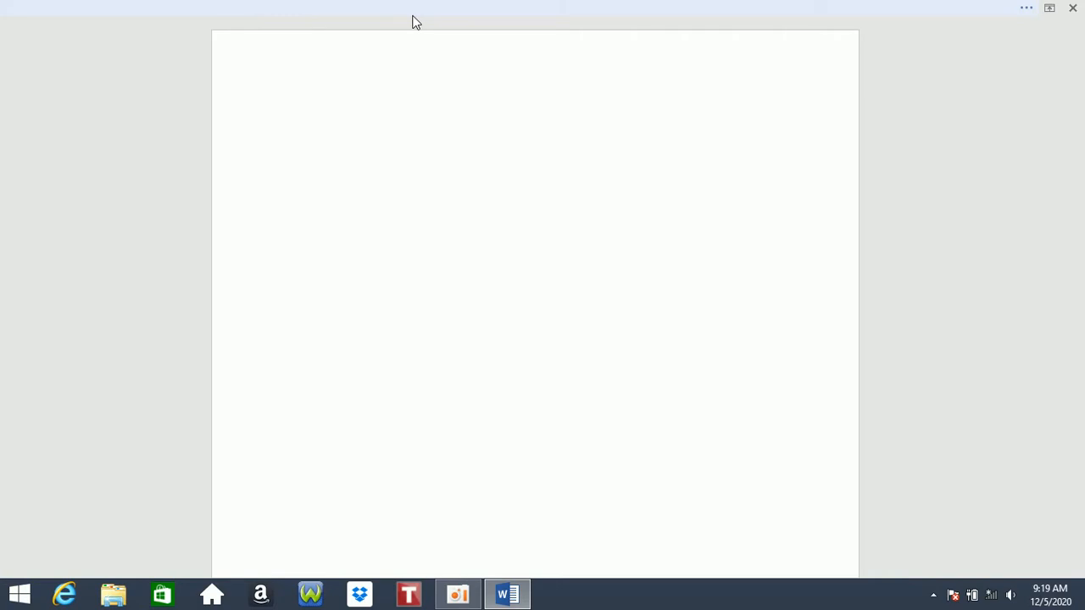
- Switch the ribbon display to Show Tabs, then to Show Tabs and Commands
{"action": "left_click", "coordinate": [1049, 12]}
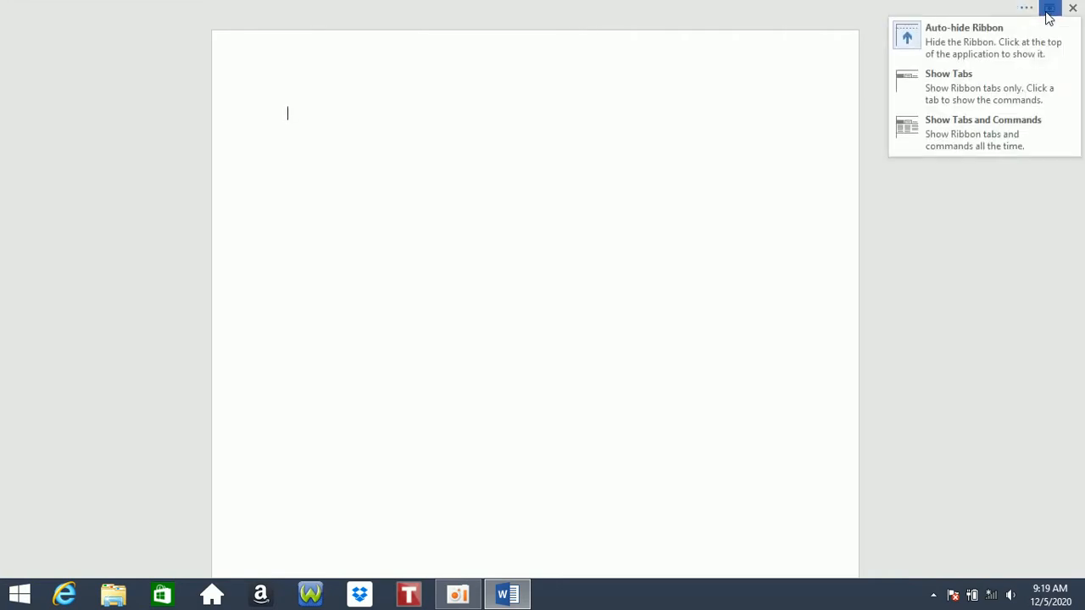
{"action": "left_click", "coordinate": [969, 78]}
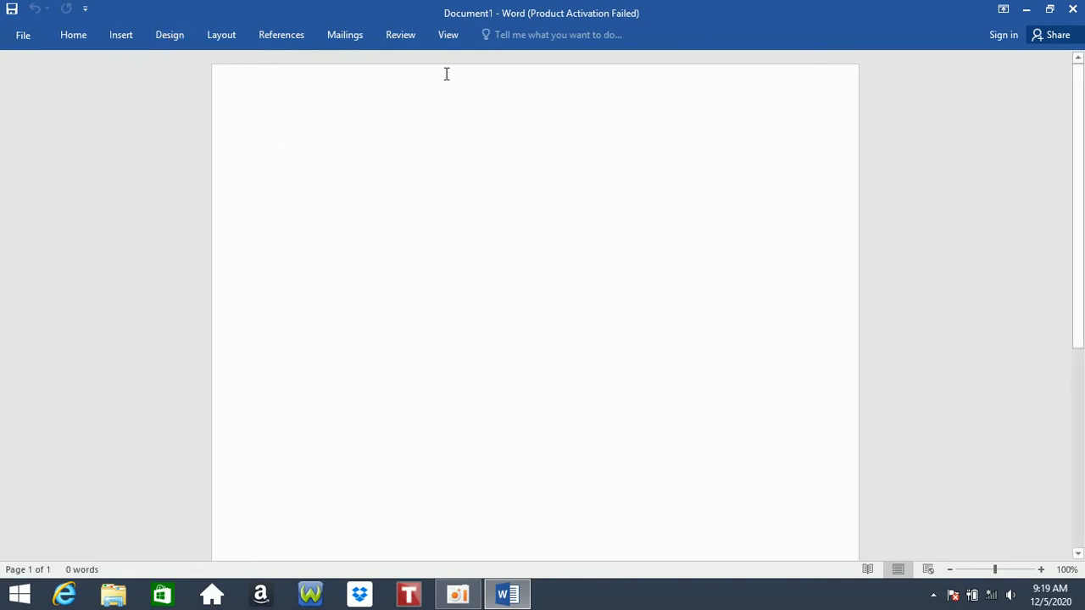
{"action": "left_click", "coordinate": [1003, 8]}
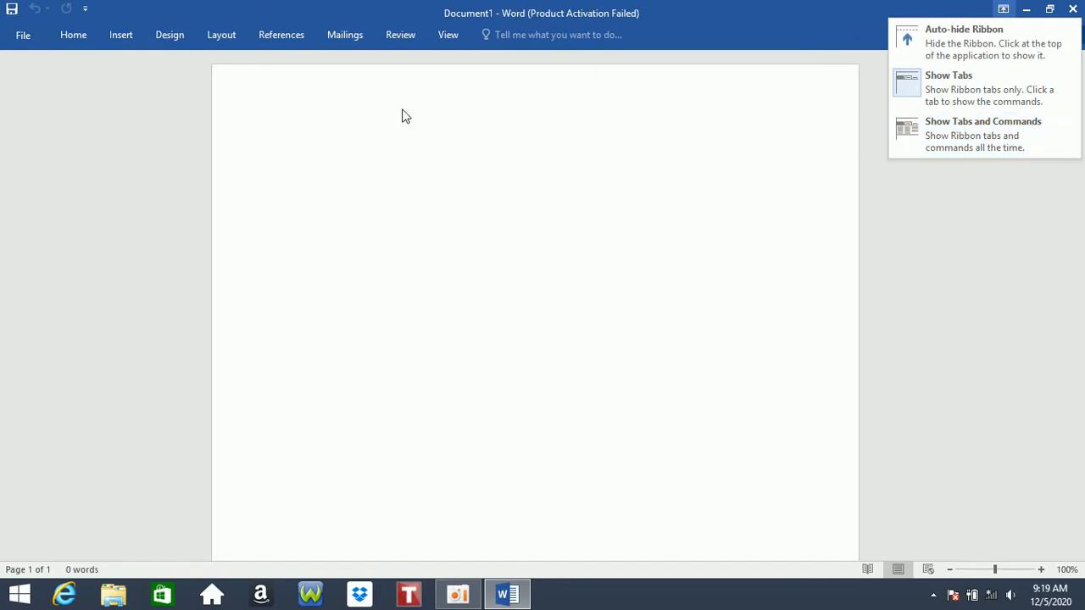
{"action": "left_click", "coordinate": [983, 132]}
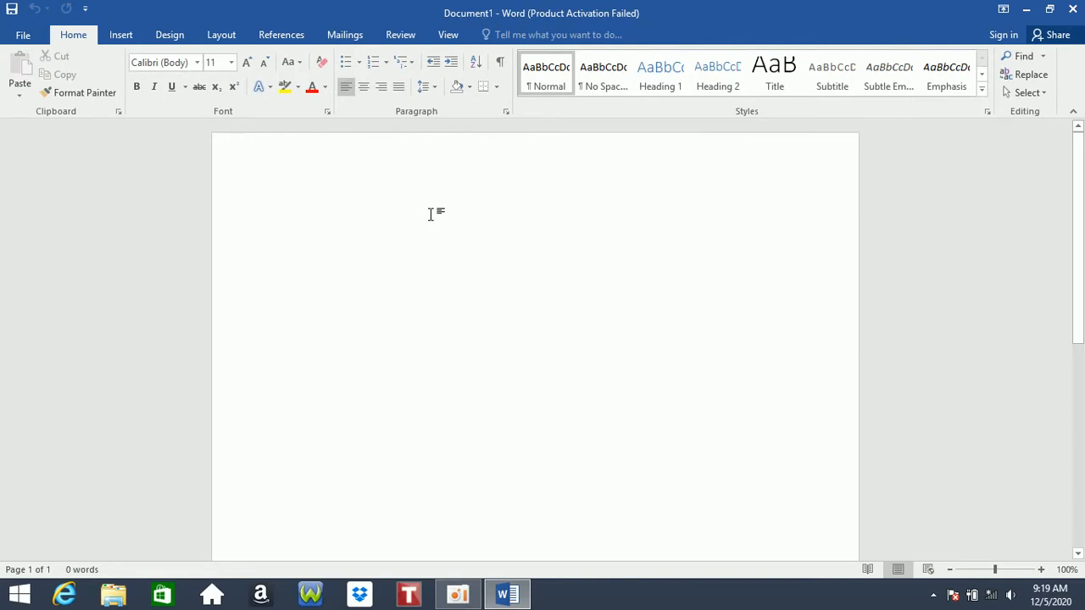
- Insert sample paragraphs with =rand() and save the document to the Desktop as 'khan'
{"action": "type", "text": "=ran"}
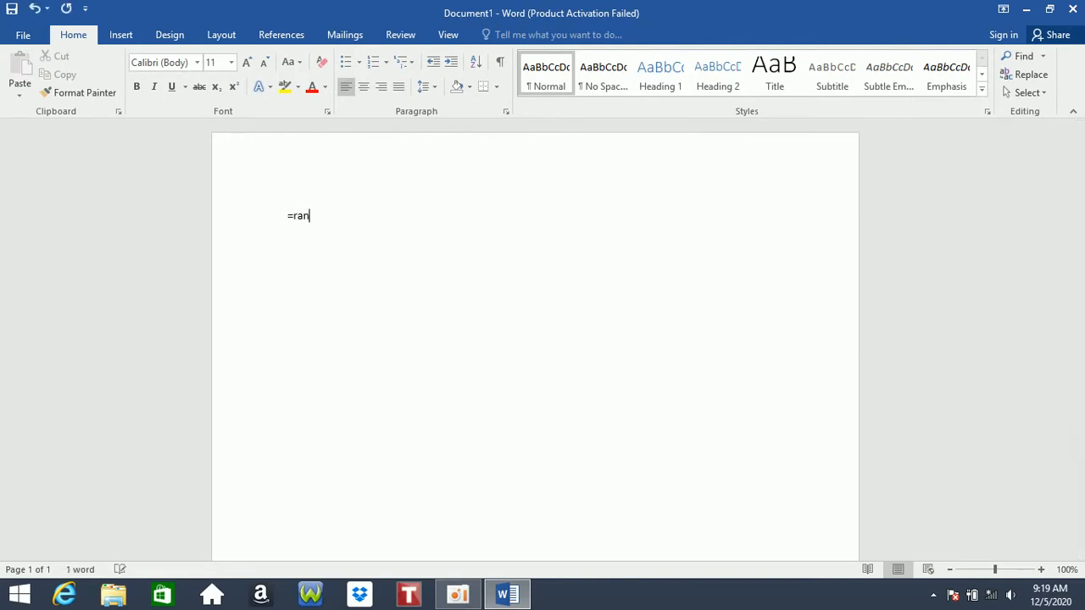
{"action": "type", "text": "d()"}
{"action": "key", "text": "Return"}
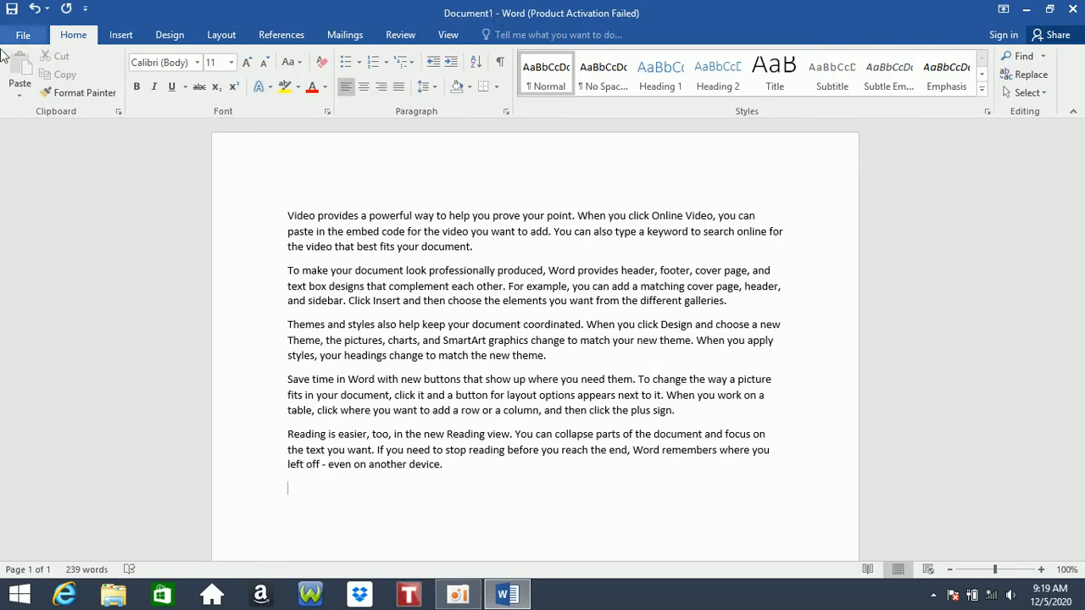
{"action": "left_click", "coordinate": [23, 35]}
{"action": "left_click", "coordinate": [71, 195]}
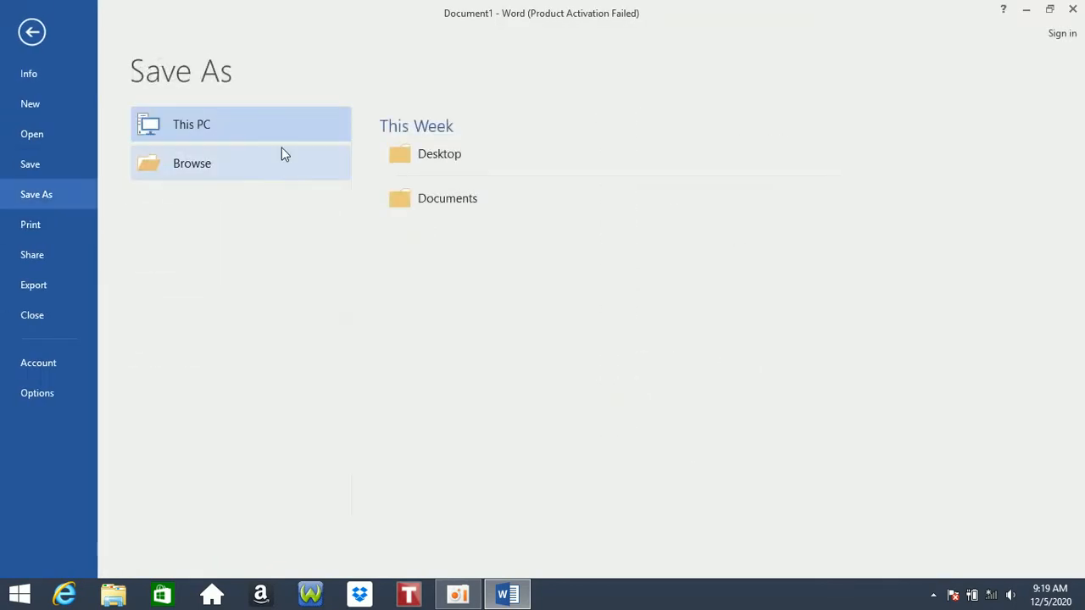
{"action": "left_click", "coordinate": [255, 164]}
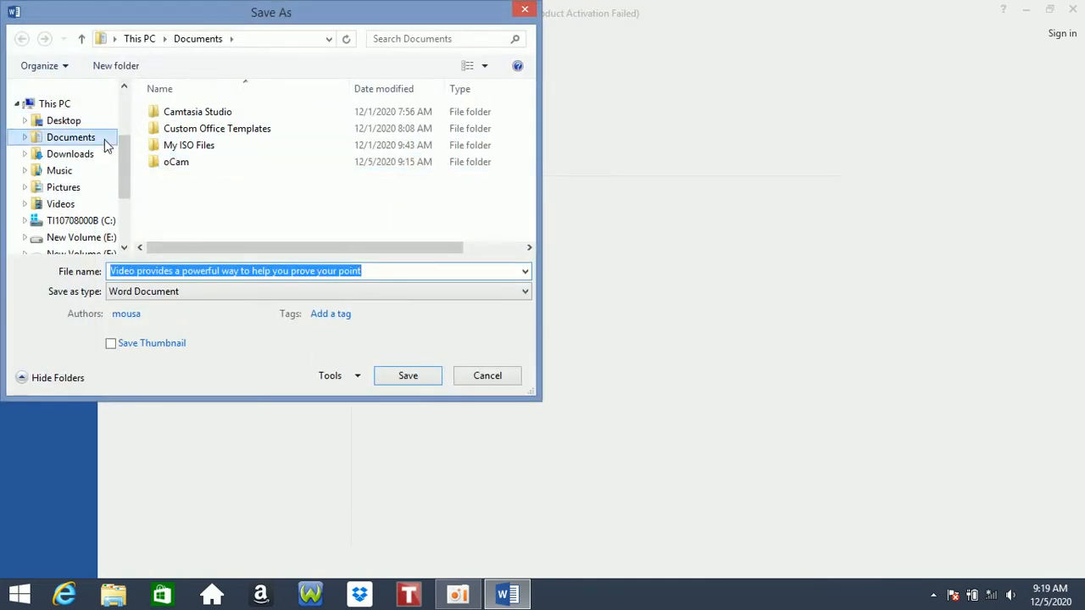
{"action": "scroll", "coordinate": [116, 114], "scroll_direction": "up", "scroll_amount": 2}
{"action": "left_click", "coordinate": [91, 141]}
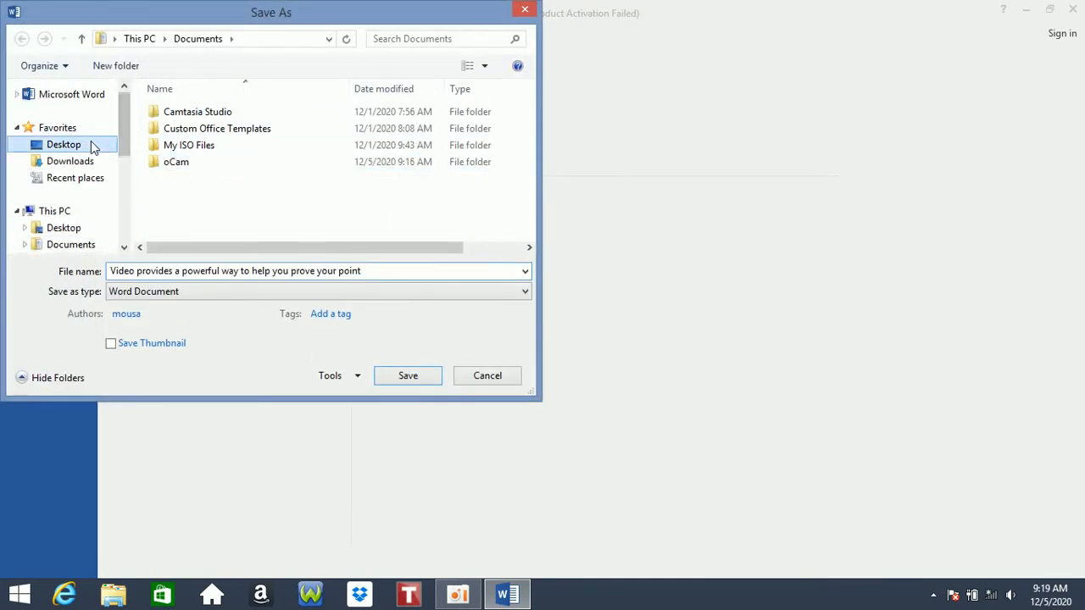
{"action": "left_click", "coordinate": [406, 273]}
{"action": "type", "text": "khan"}
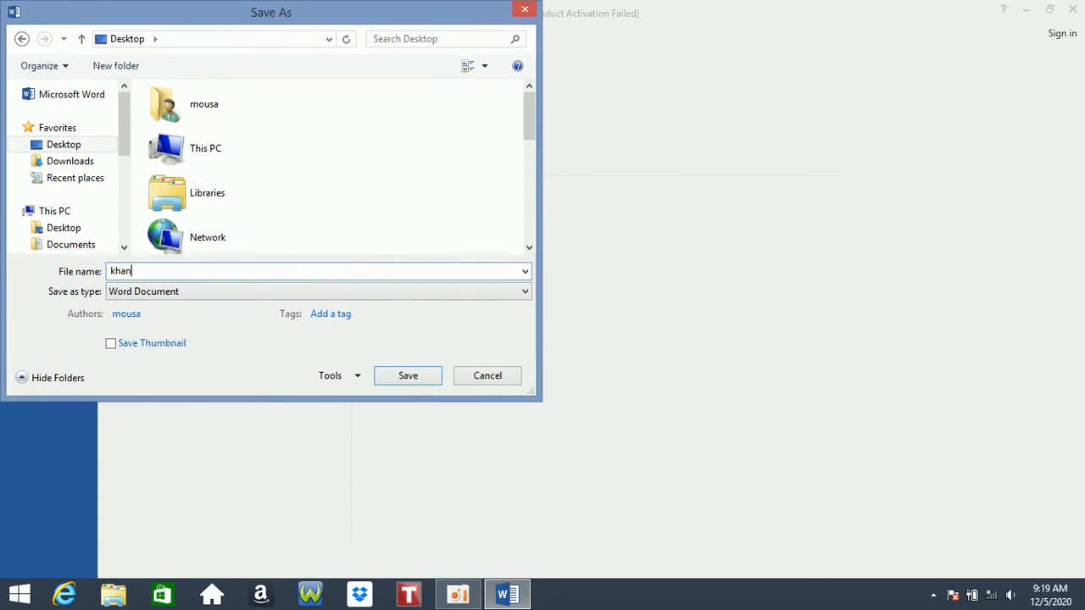
{"action": "key", "text": "Return"}
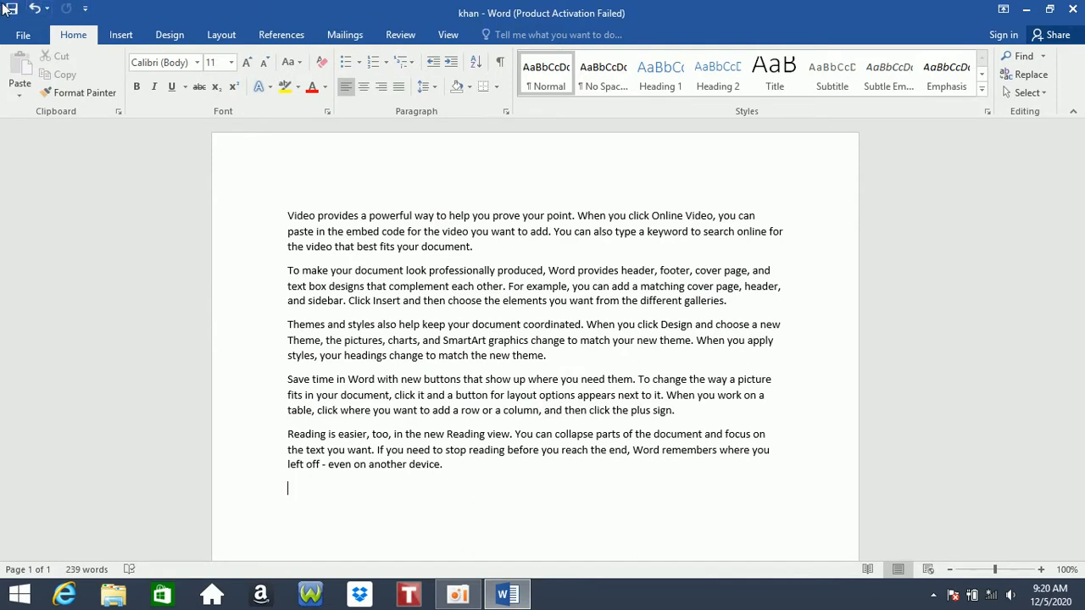
- Add the Open command to the Quick Access Toolbar
{"action": "left_click", "coordinate": [19, 37]}
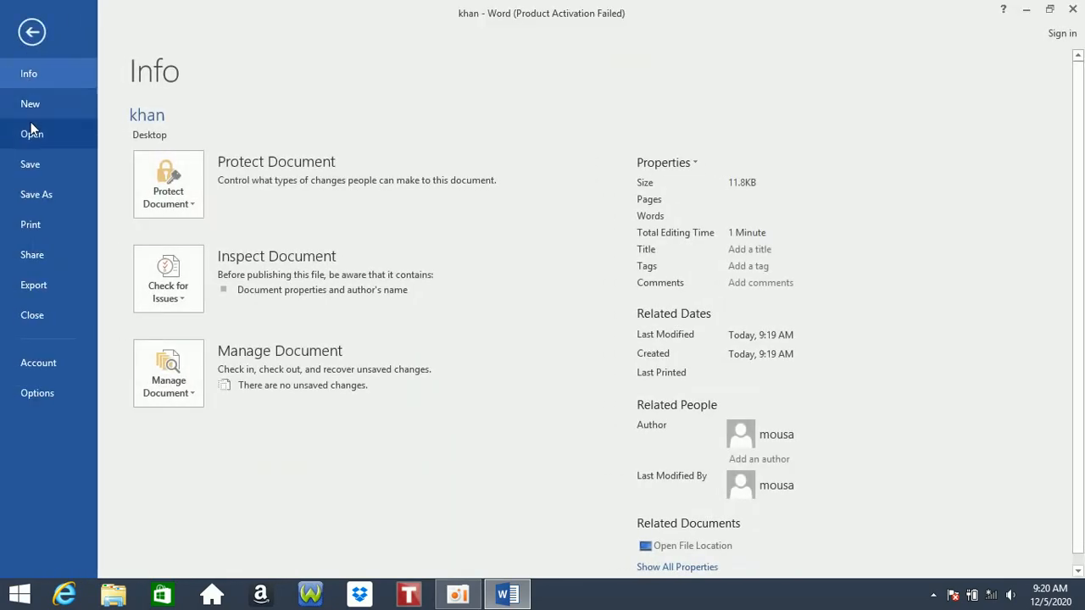
{"action": "left_click", "coordinate": [30, 32]}
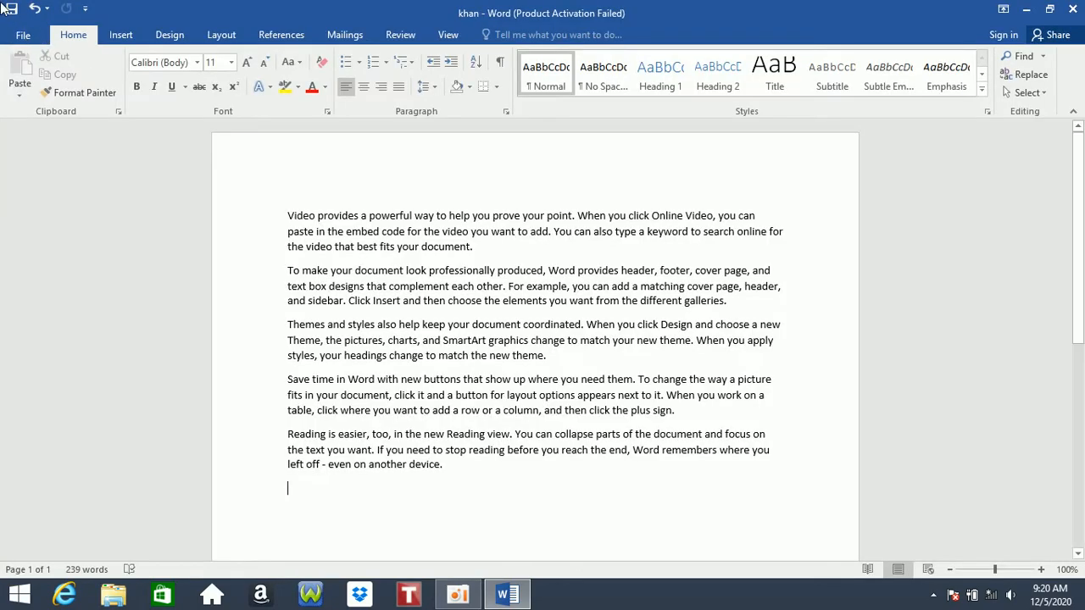
{"action": "left_click", "coordinate": [85, 9]}
{"action": "left_click", "coordinate": [117, 65]}
- Browse the Insert, Design, Layout and Home ribbon tabs
{"action": "left_click", "coordinate": [108, 36]}
{"action": "left_click", "coordinate": [73, 36]}
{"action": "left_click", "coordinate": [135, 37]}
{"action": "left_click", "coordinate": [167, 36]}
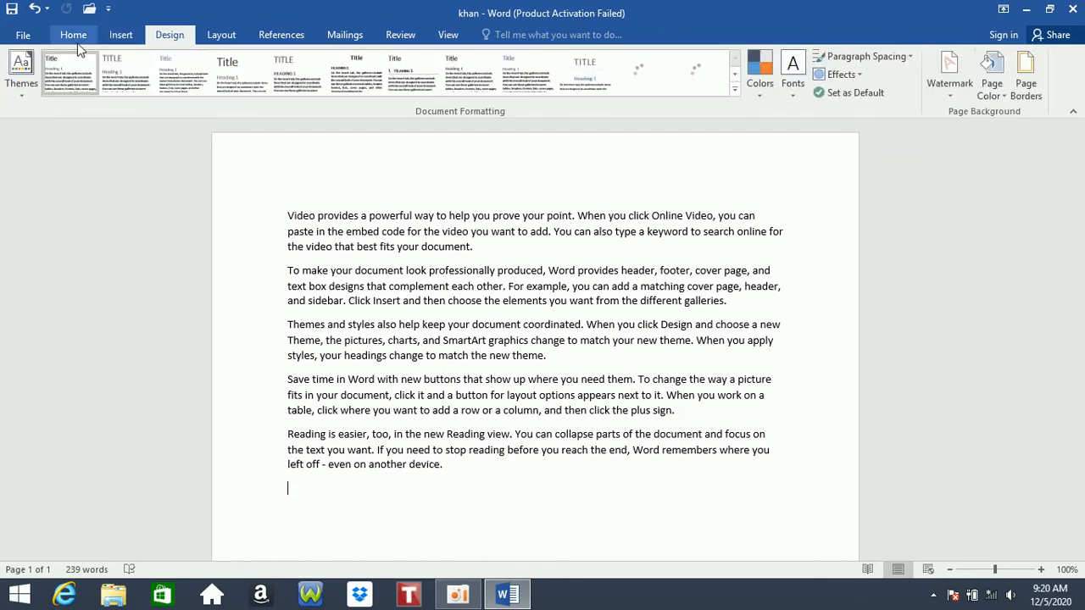
{"action": "left_click", "coordinate": [73, 38]}
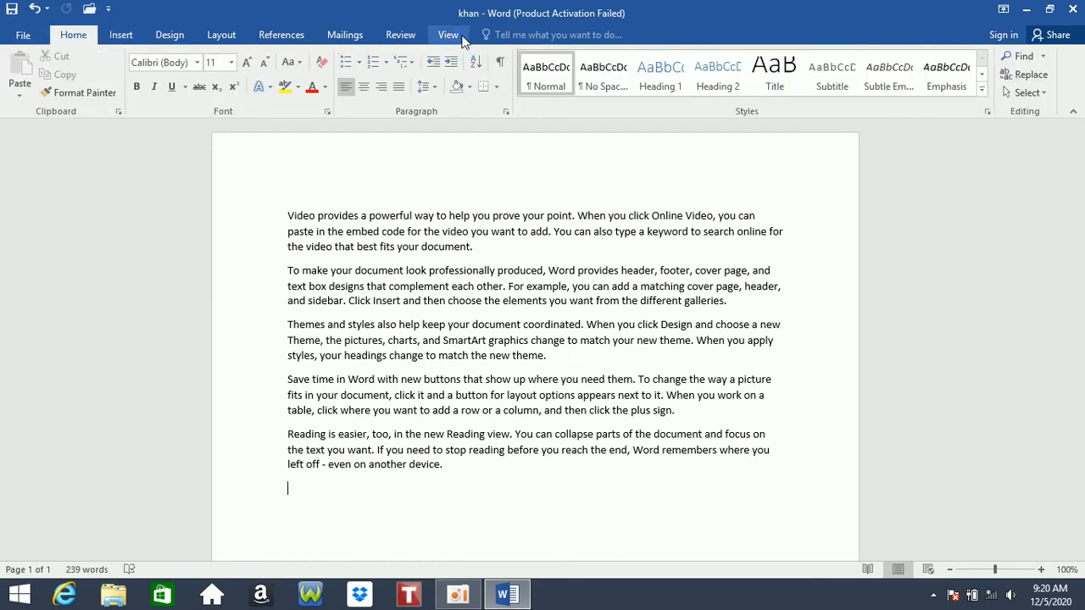
{"action": "left_click", "coordinate": [185, 35]}
{"action": "left_click", "coordinate": [220, 34]}
{"action": "left_click", "coordinate": [123, 35]}
{"action": "left_click", "coordinate": [75, 38]}
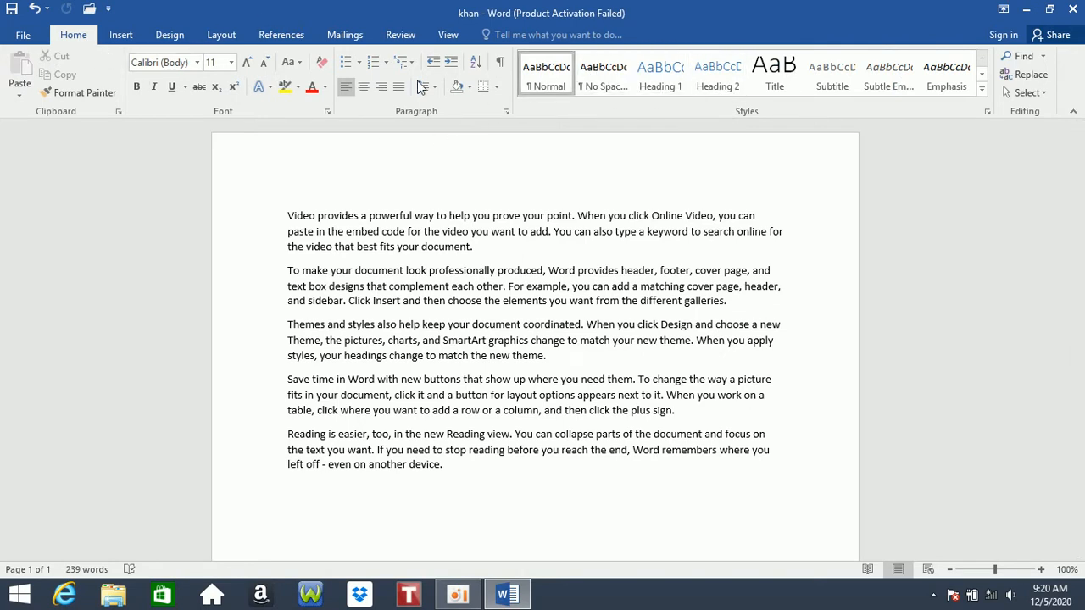
{"action": "left_click", "coordinate": [133, 38]}
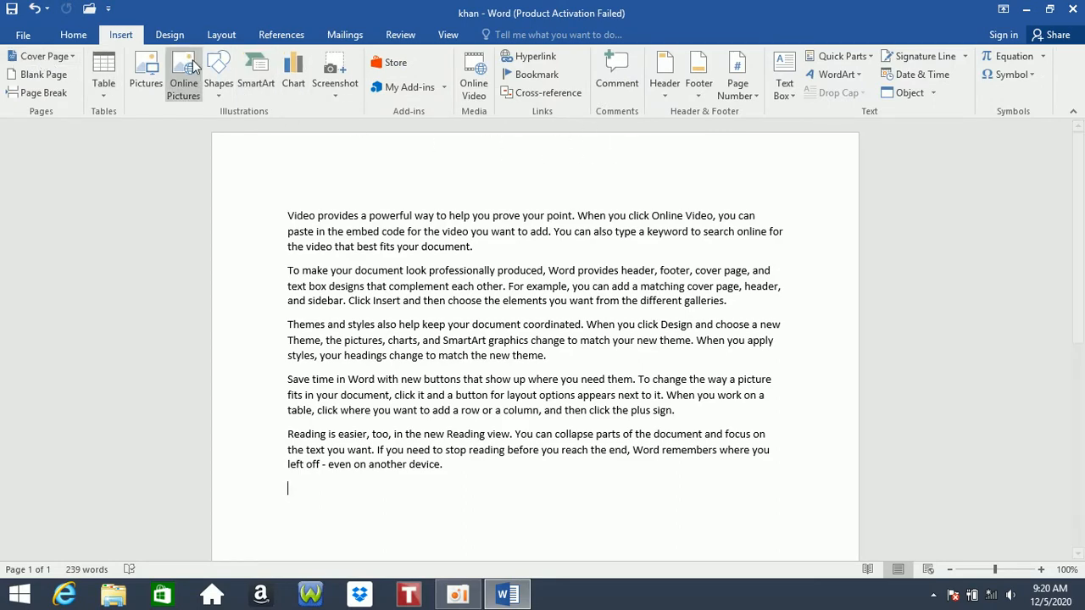
{"action": "left_click", "coordinate": [74, 35]}
{"action": "left_click_drag", "start_coordinate": [1080, 250], "coordinate": [1082, 280]}
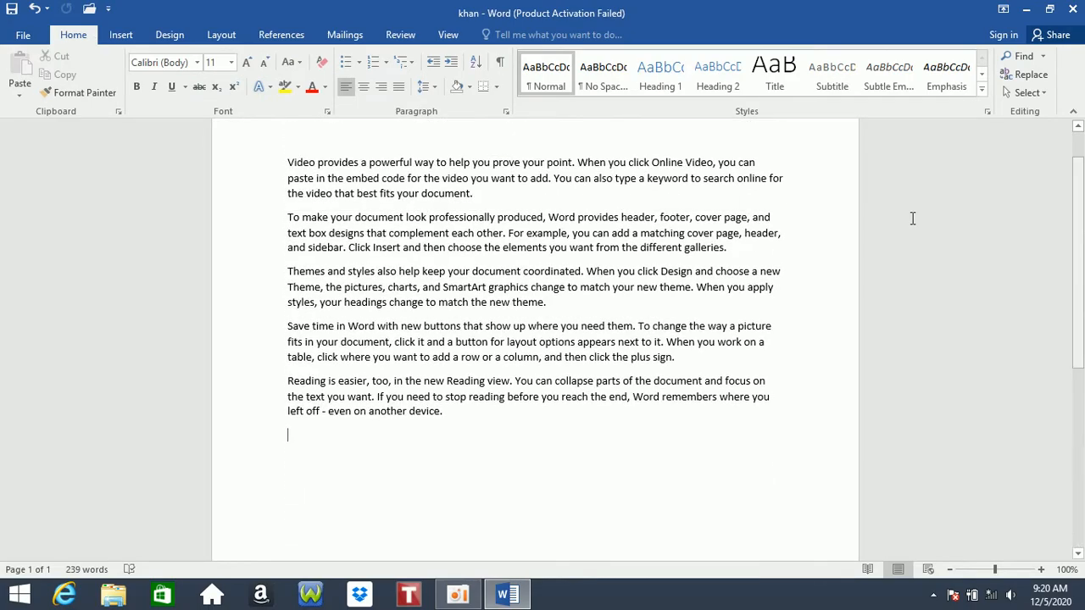
- Insert a page break with Ctrl+Enter to start page 2
{"action": "left_click", "coordinate": [23, 36]}
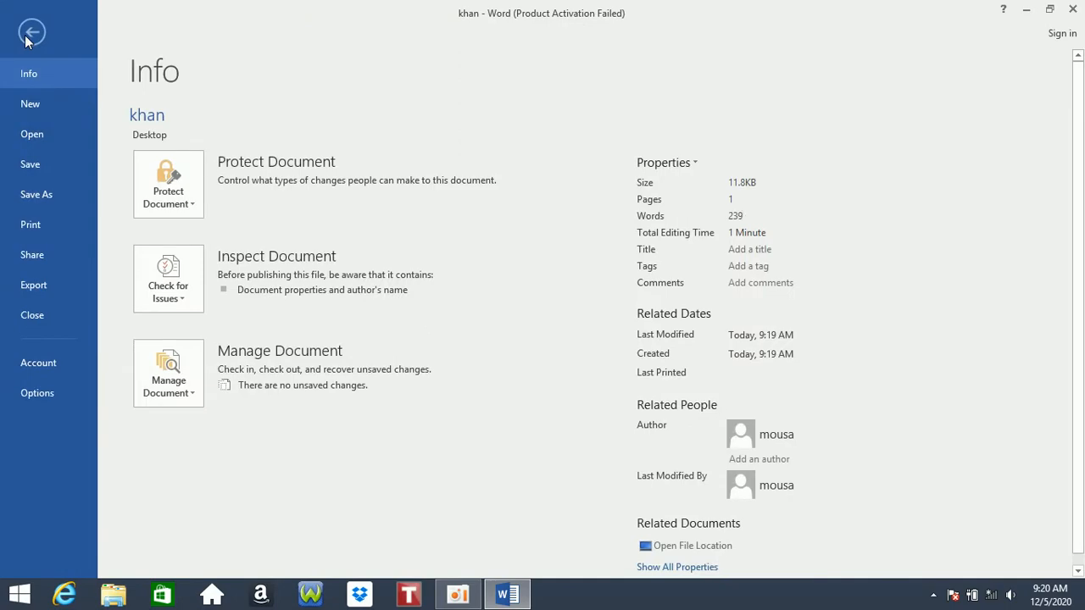
{"action": "left_click", "coordinate": [28, 36]}
{"action": "left_click", "coordinate": [23, 36]}
{"action": "left_click", "coordinate": [32, 33]}
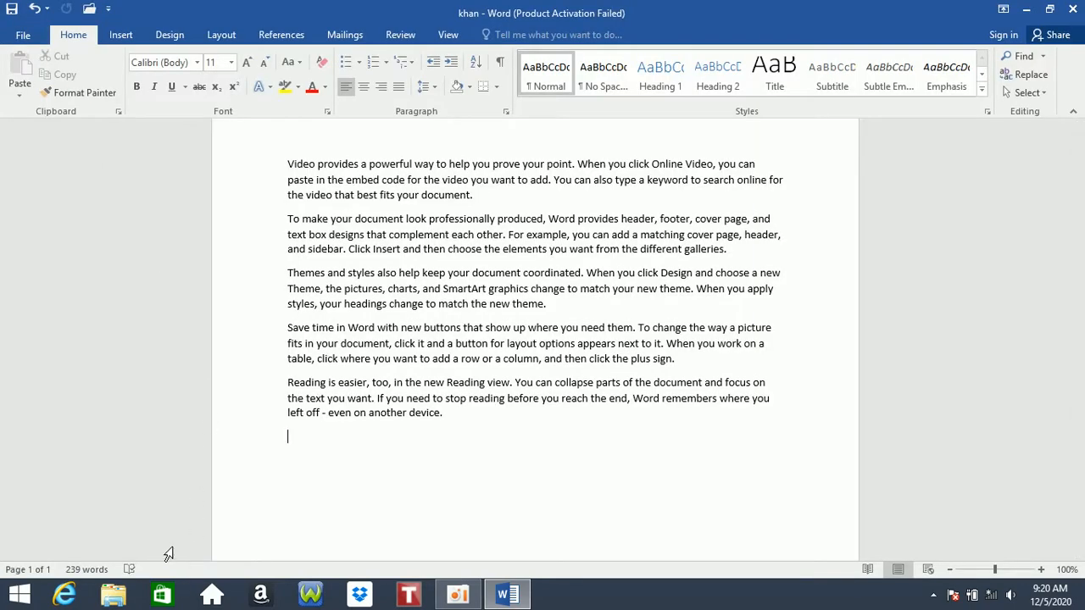
{"action": "key", "text": "ctrl+Return"}
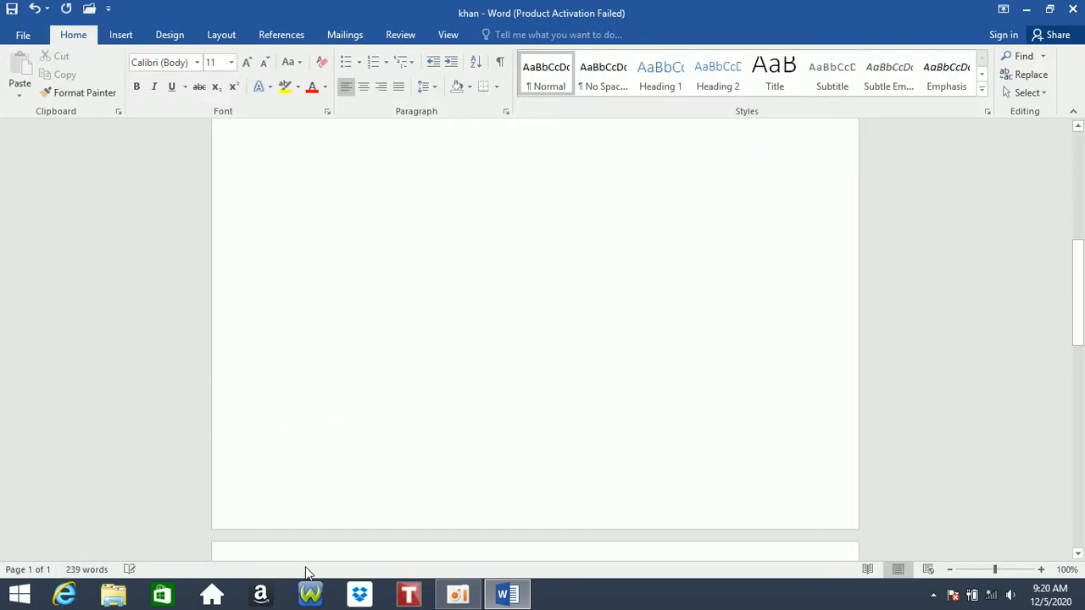
- Review the document's Advanced Properties from the Info page, then close them
{"action": "left_click", "coordinate": [23, 37]}
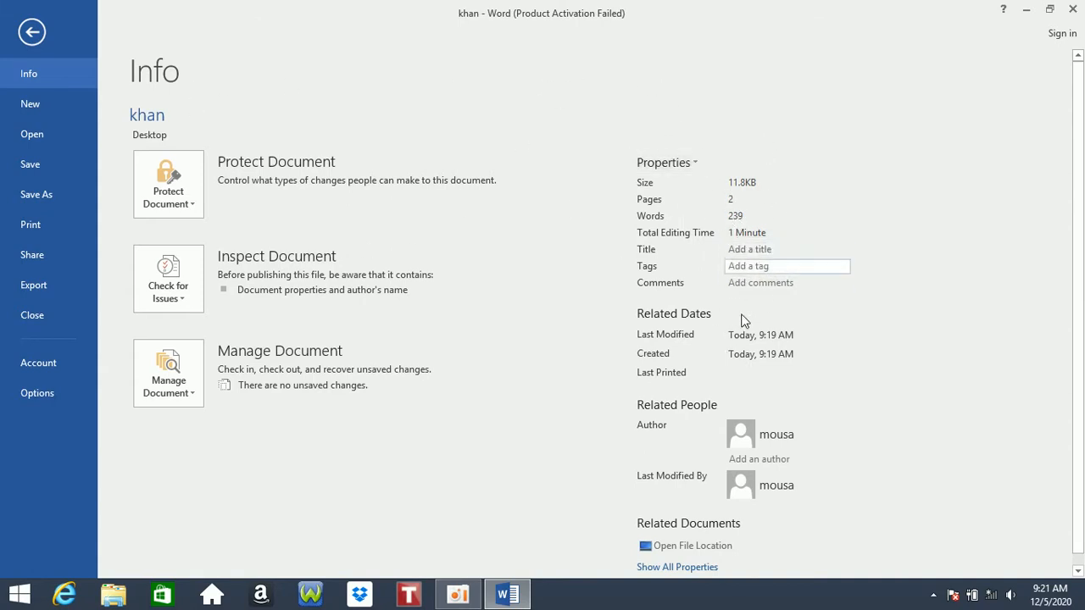
{"action": "left_click", "coordinate": [694, 162]}
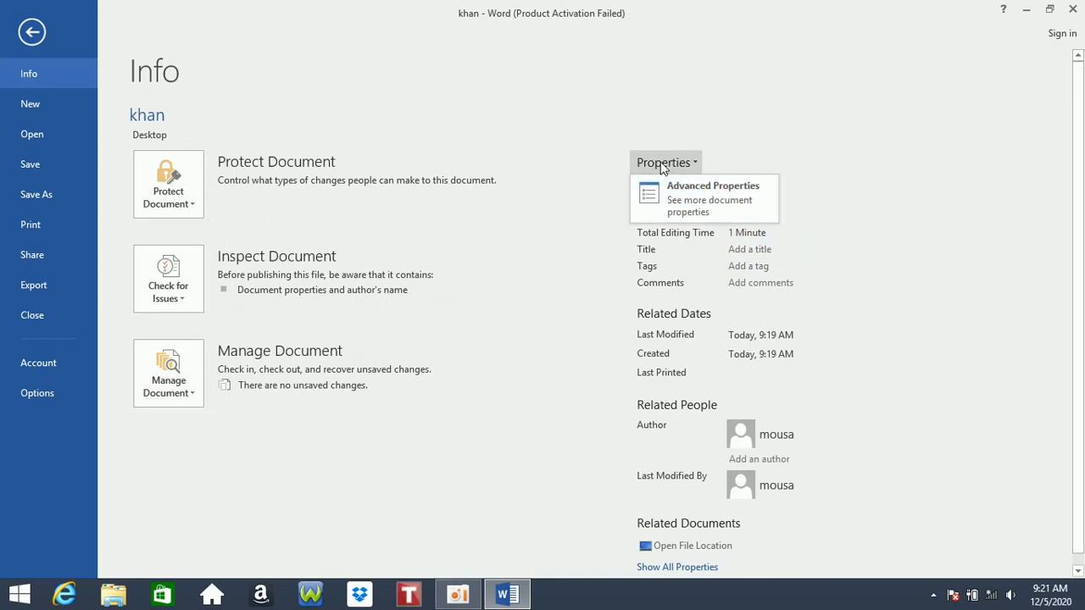
{"action": "left_click", "coordinate": [717, 198]}
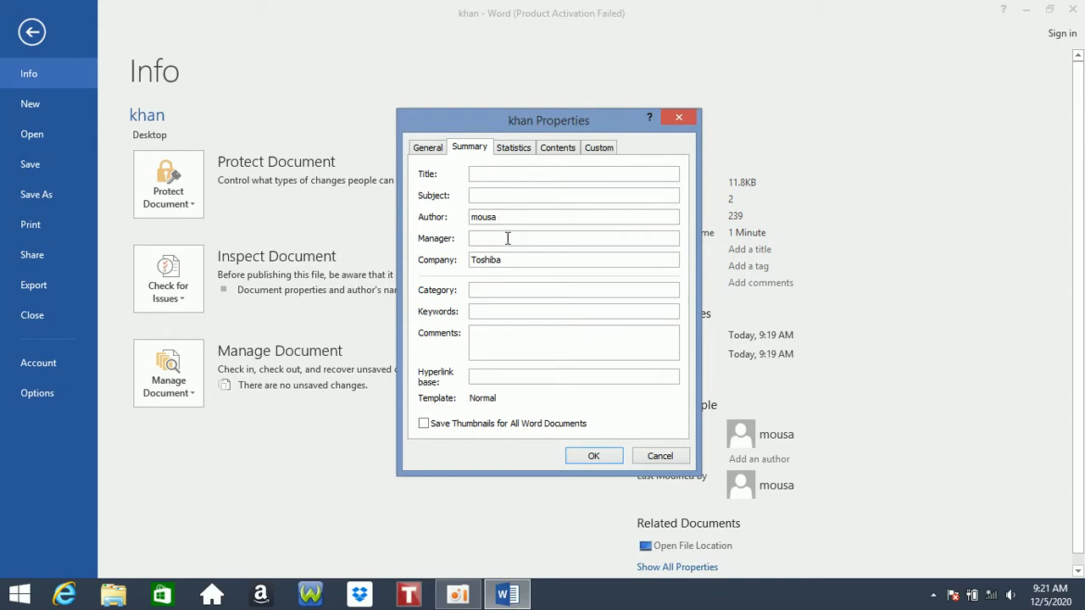
{"action": "left_click", "coordinate": [687, 120]}
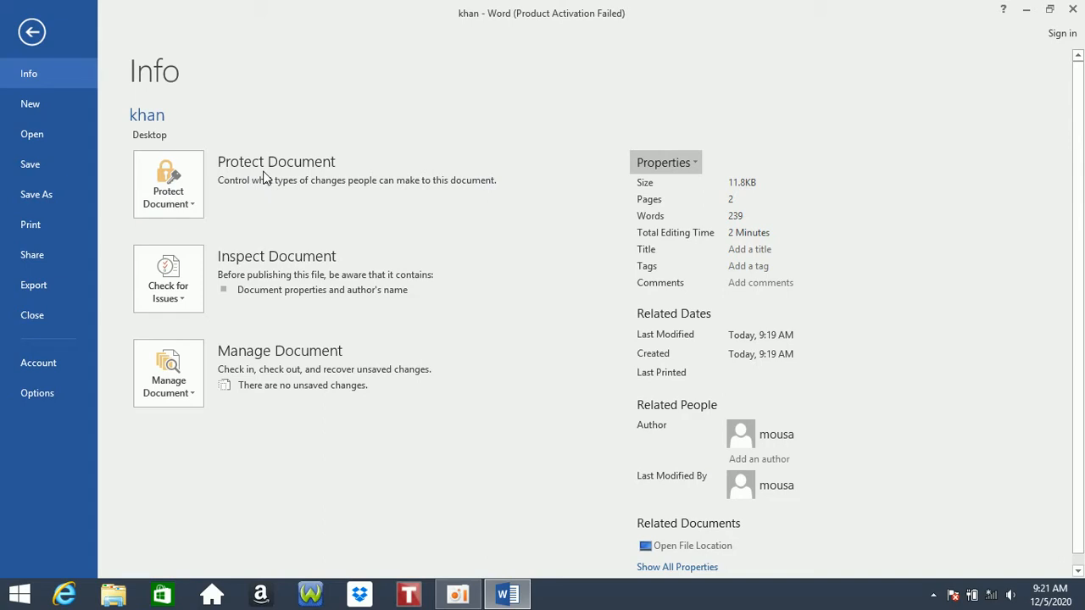
- Mark the document as final through Protect Document and confirm both prompts
{"action": "left_click", "coordinate": [196, 215]}
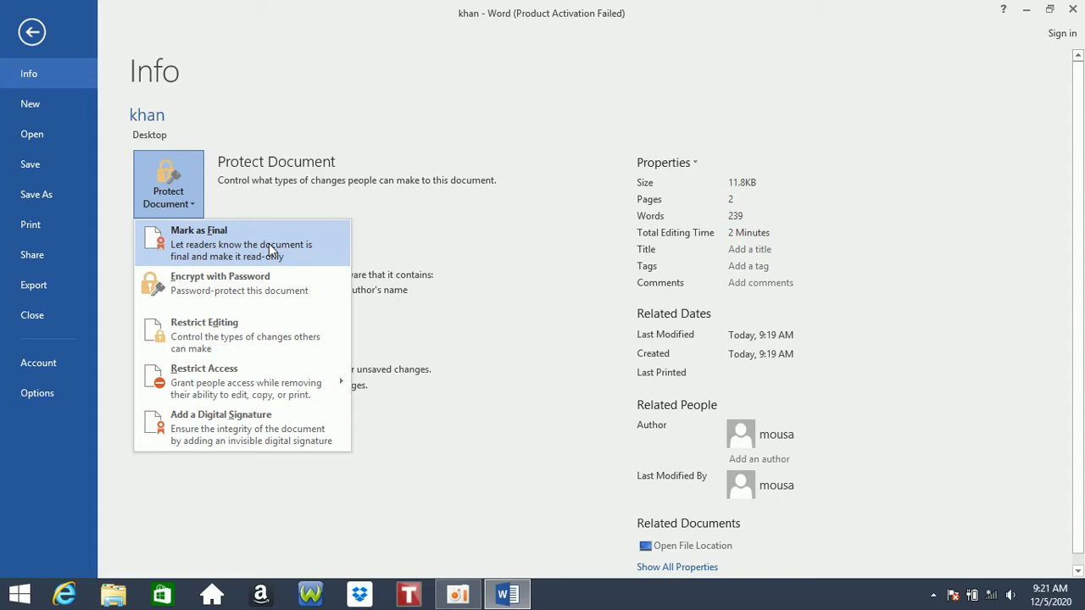
{"action": "left_click", "coordinate": [268, 243]}
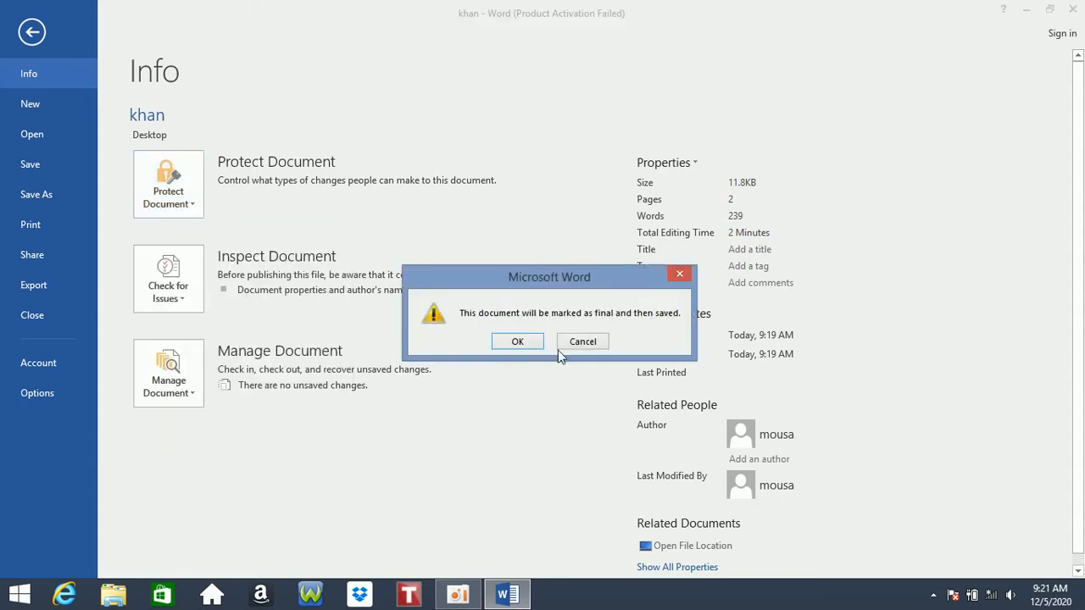
{"action": "left_click", "coordinate": [514, 340]}
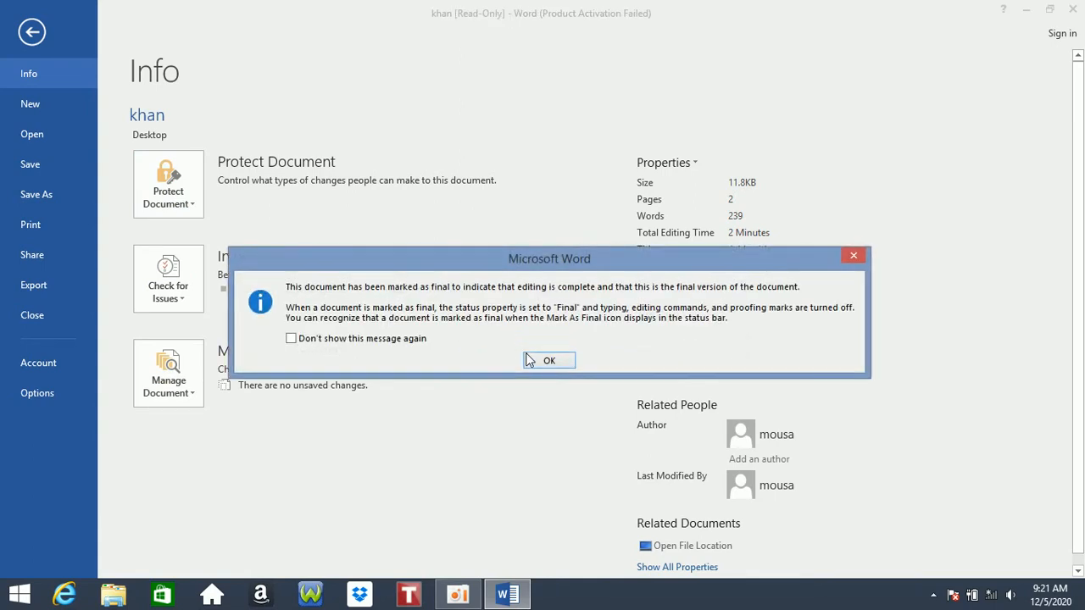
{"action": "left_click", "coordinate": [556, 361]}
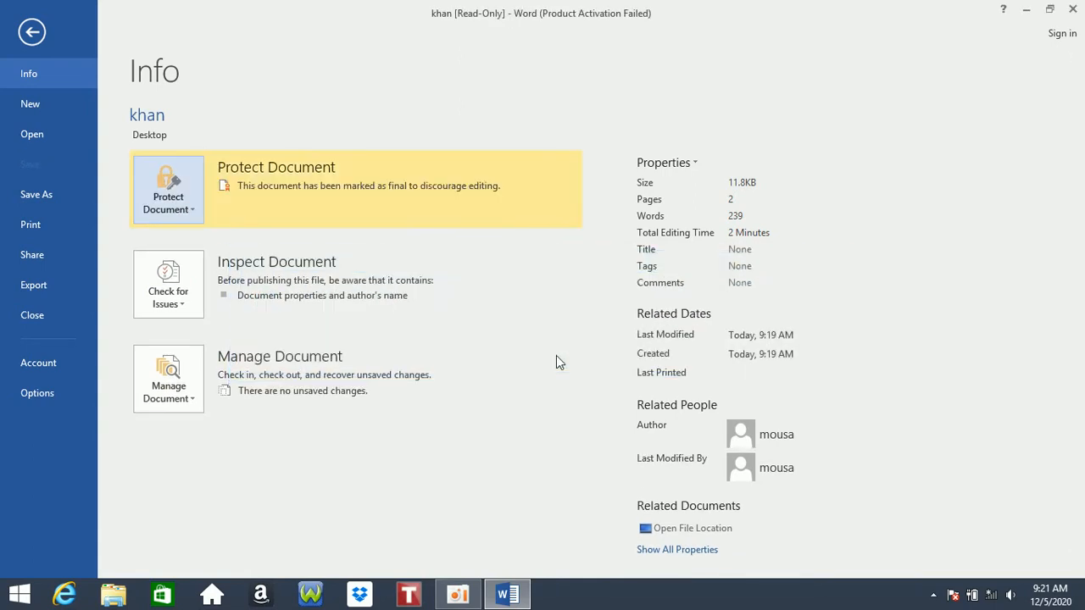
- Confirm the text is locked, choose Edit Anyway, and type 'rwerwe' after the first paragraph
{"action": "left_click", "coordinate": [30, 34]}
{"action": "scroll", "coordinate": [463, 204], "scroll_direction": "up", "scroll_amount": 1}
{"action": "right_click", "coordinate": [446, 194]}
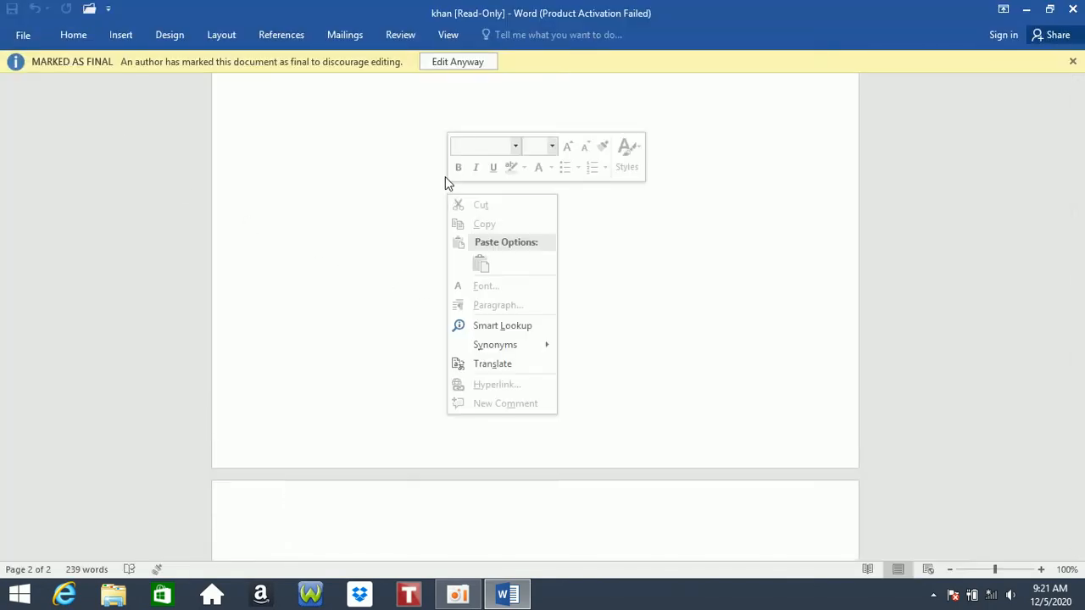
{"action": "left_click", "coordinate": [1082, 407]}
{"action": "left_click_drag", "start_coordinate": [1082, 404], "coordinate": [1071, 46]}
{"action": "left_click", "coordinate": [634, 188]}
{"action": "key", "text": "BackSpace"}
{"action": "key", "text": "BackSpace"}
{"action": "left_click", "coordinate": [609, 241]}
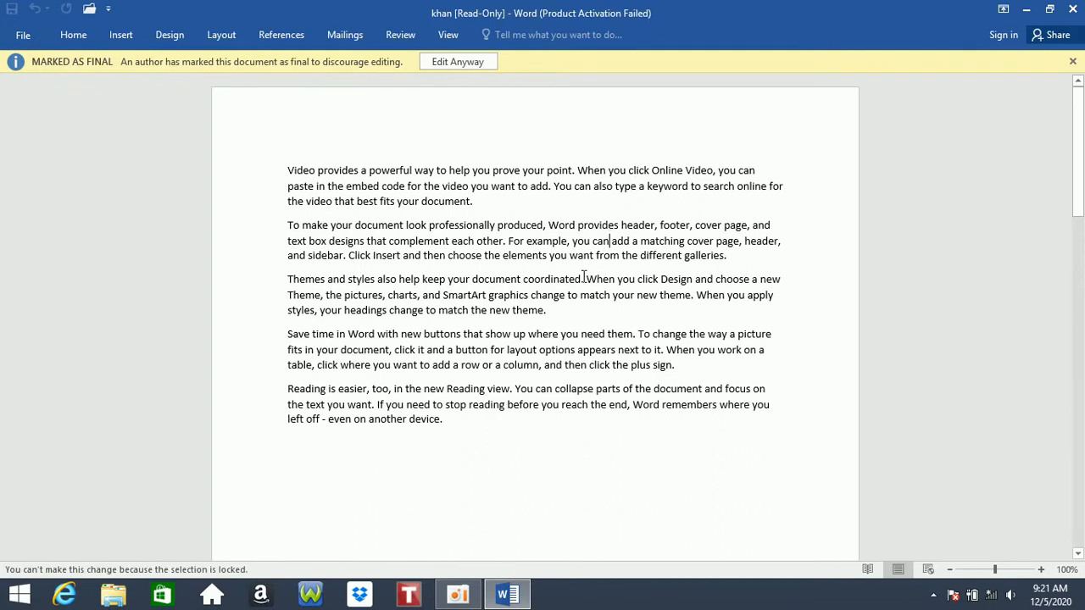
{"action": "left_click", "coordinate": [456, 61]}
{"action": "left_click", "coordinate": [572, 246]}
{"action": "type", "text": "rwerwe"}
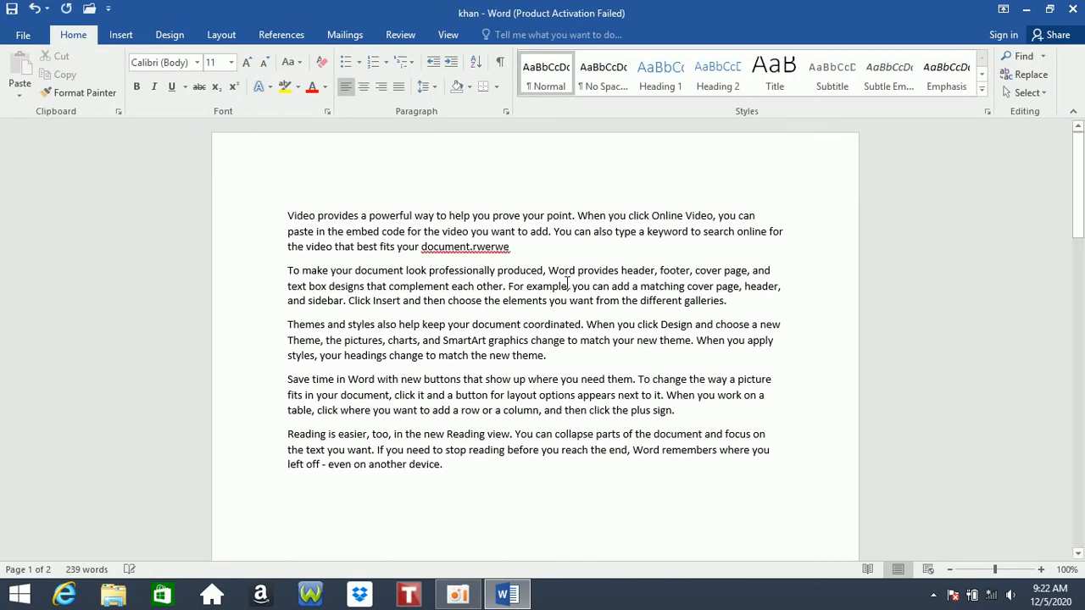
- Encrypt the document with a password via Protect Document on the Info page
{"action": "left_click", "coordinate": [23, 35]}
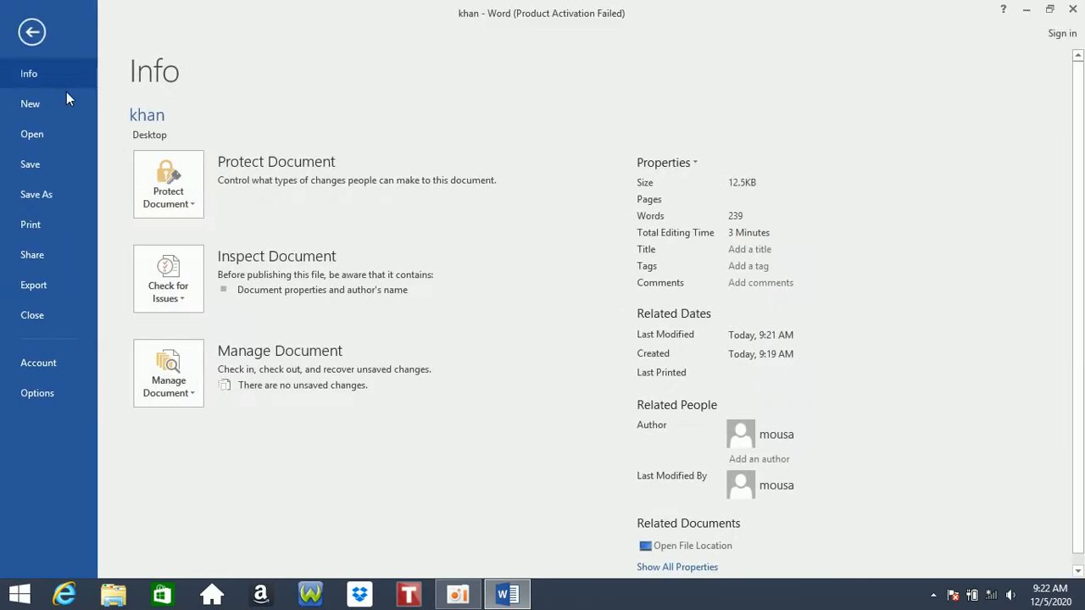
{"action": "left_click", "coordinate": [188, 176]}
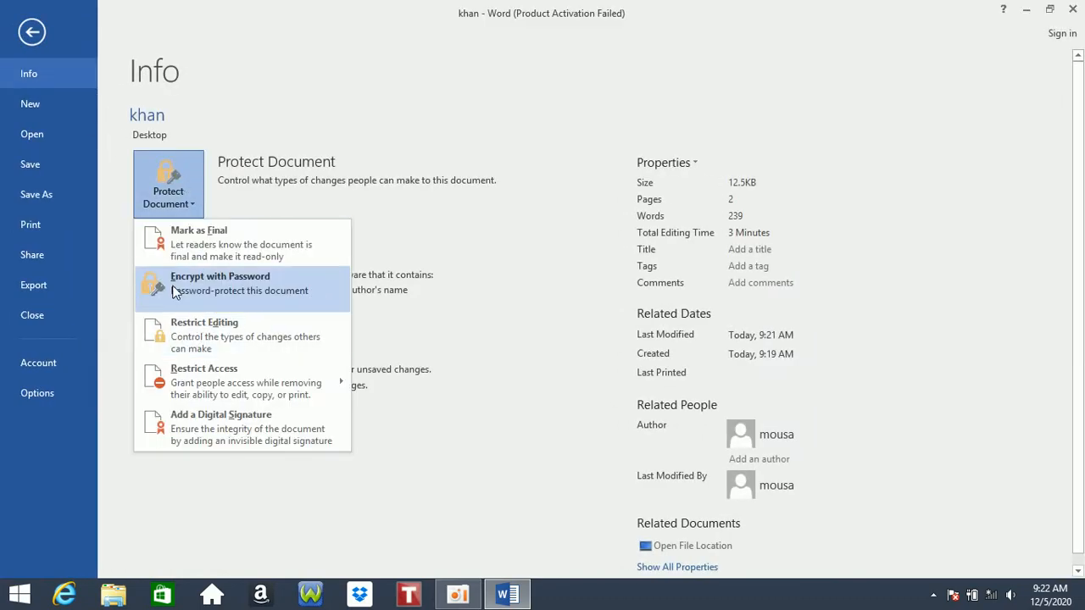
{"action": "left_click", "coordinate": [257, 283]}
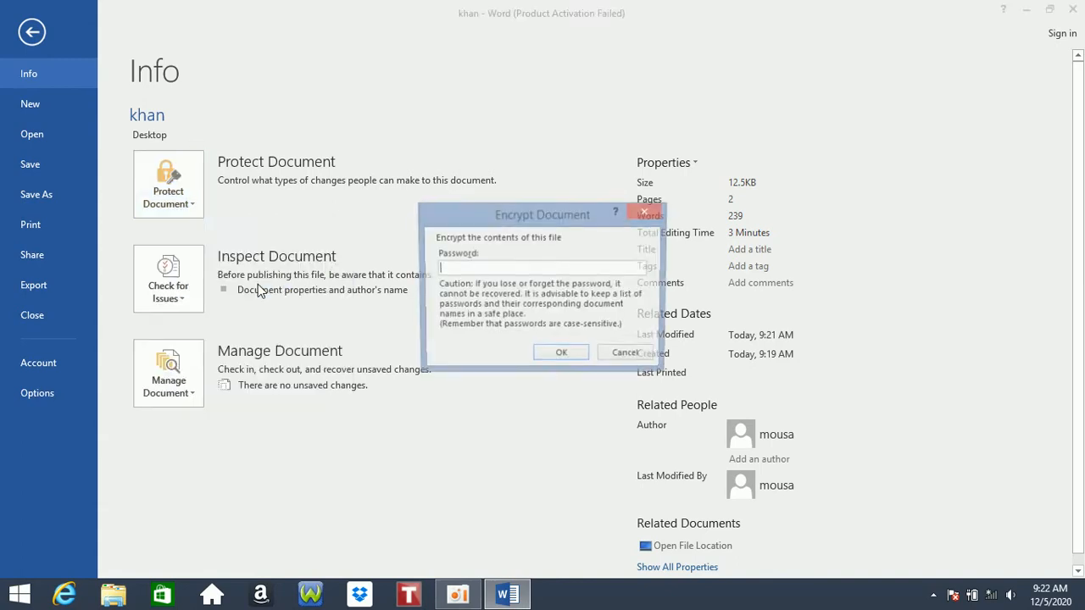
{"action": "type", "text": "12"}
{"action": "left_click", "coordinate": [561, 356]}
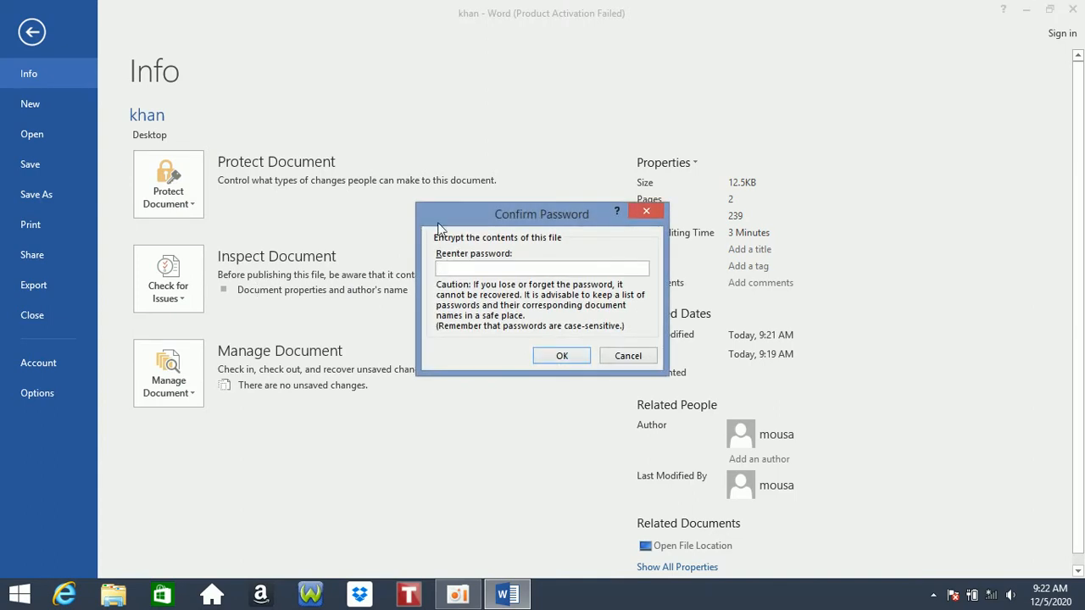
{"action": "left_click_drag", "start_coordinate": [472, 222], "coordinate": [488, 184]}
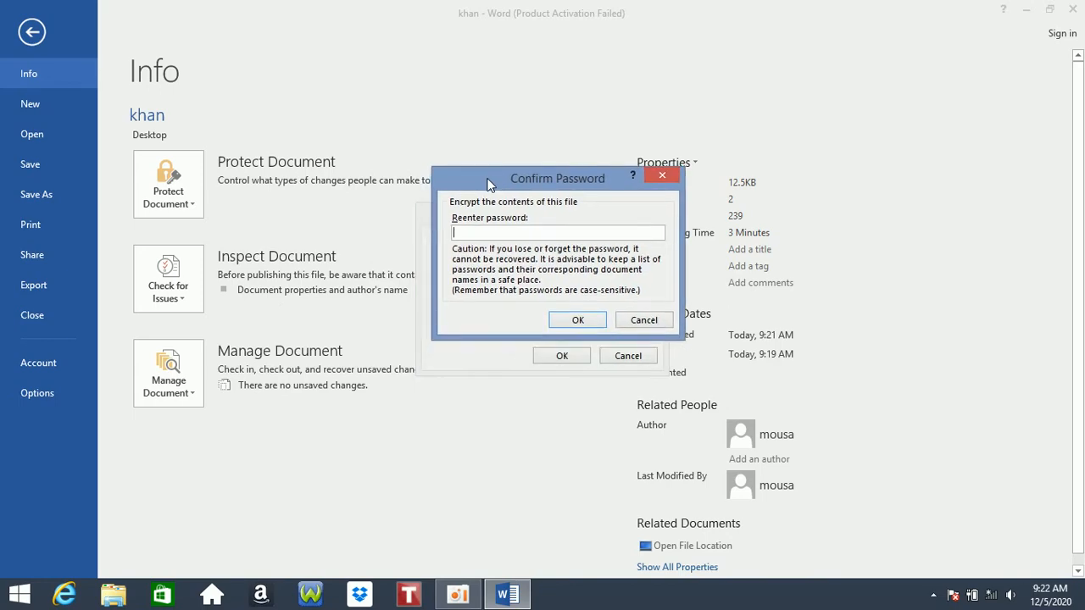
{"action": "type", "text": "1"}
{"action": "left_click", "coordinate": [578, 321]}
- Type 'rtertr' in the document, snap the window half-screen and back, then reopen Info
{"action": "left_click", "coordinate": [32, 32]}
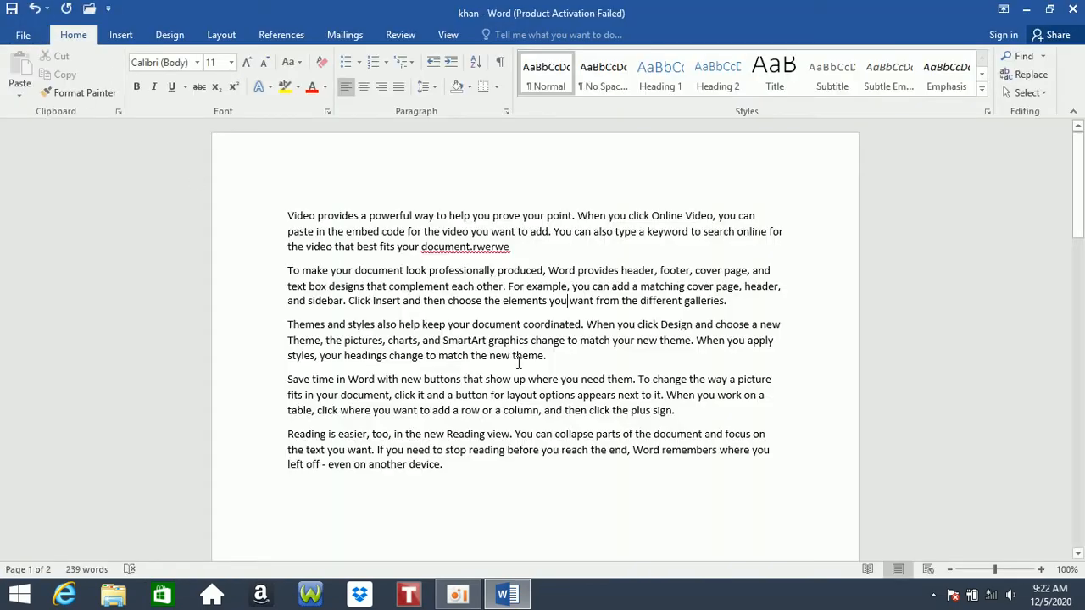
{"action": "type", "text": "rtertr"}
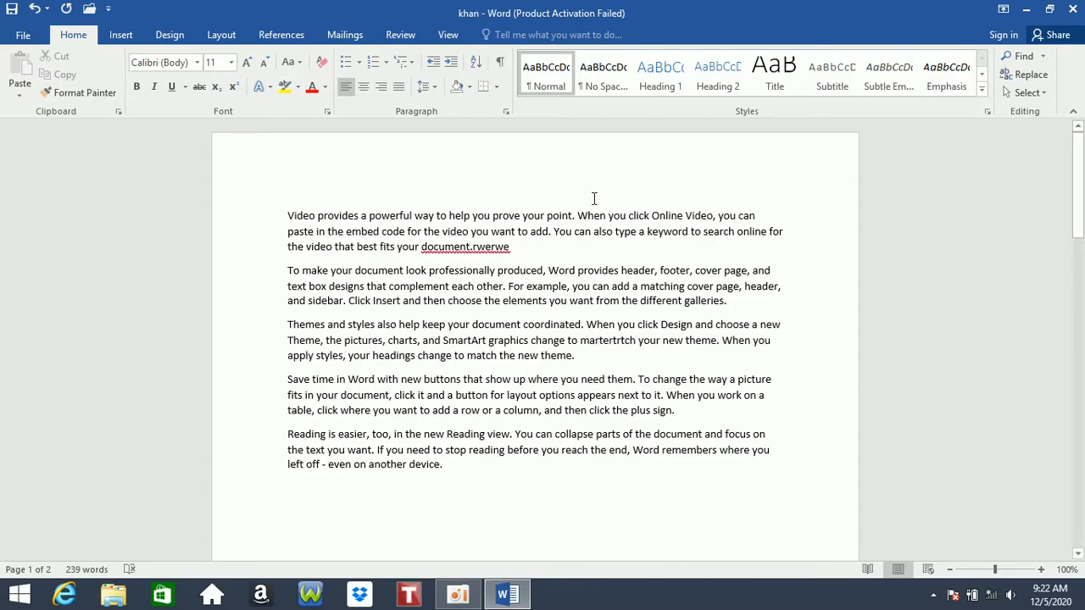
{"action": "left_click_drag", "start_coordinate": [590, 5], "coordinate": [596, 31]}
{"action": "key", "text": "super+Left"}
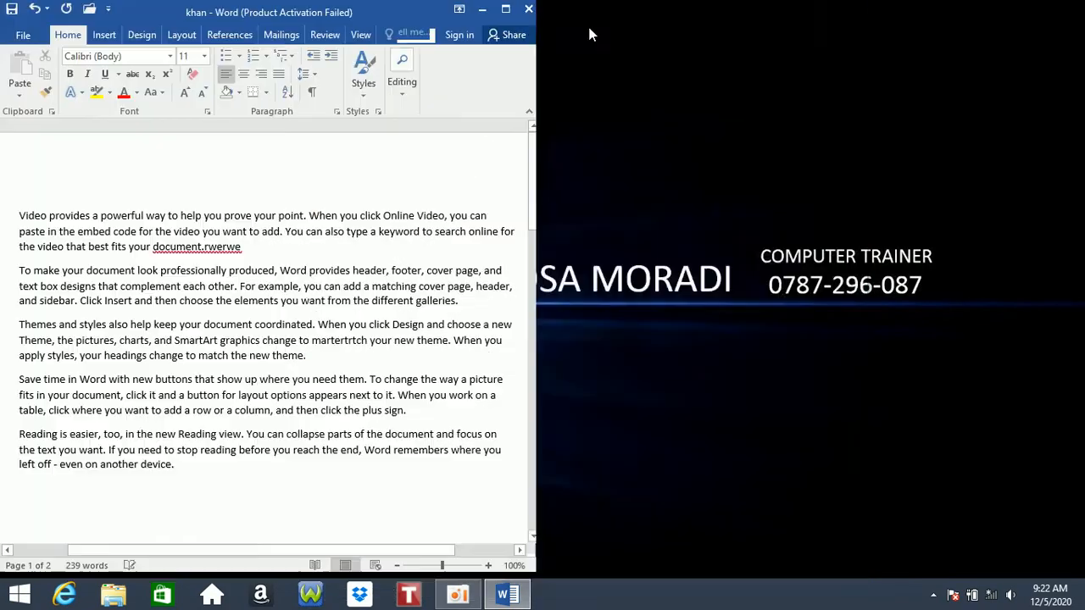
{"action": "key", "text": "super+Up"}
{"action": "left_click", "coordinate": [21, 35]}
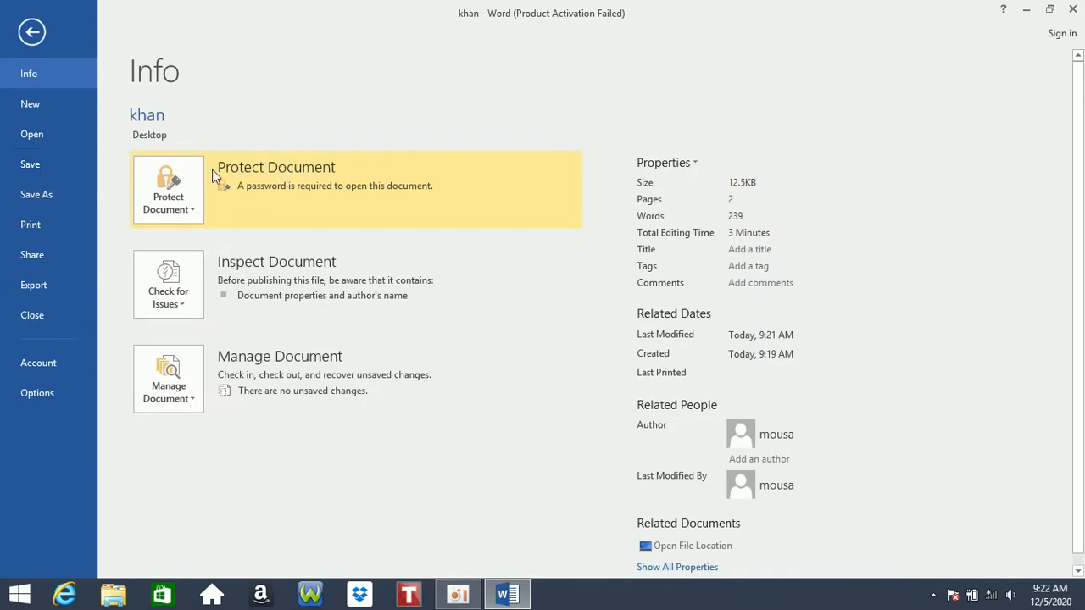
- Save and close khan, then attempt to reopen it with an incorrect password and close the empty window
{"action": "left_click", "coordinate": [66, 173]}
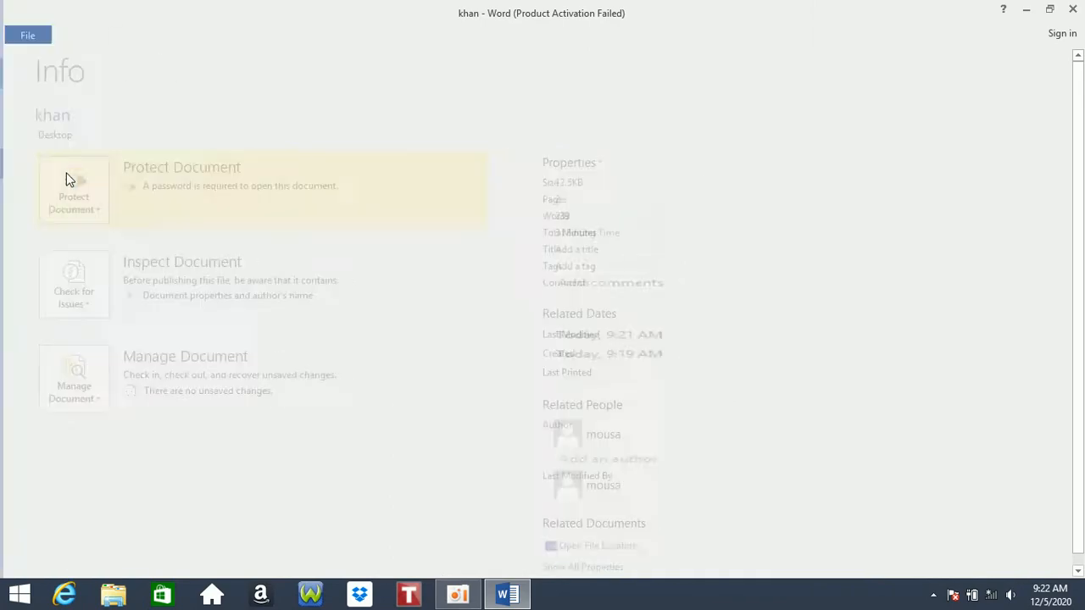
{"action": "left_click", "coordinate": [1074, 9]}
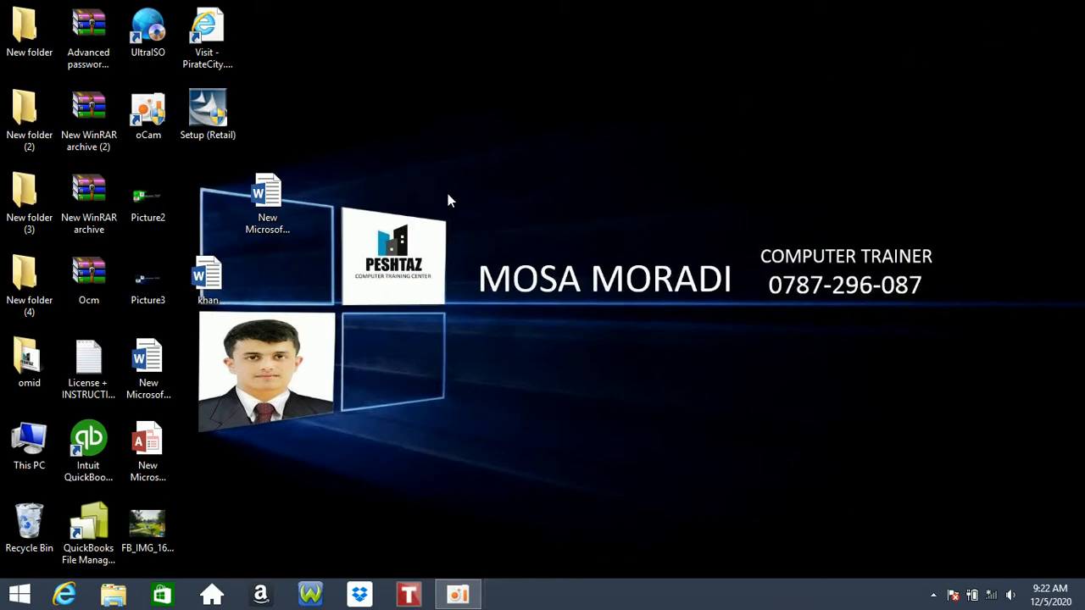
{"action": "double_click", "coordinate": [204, 275]}
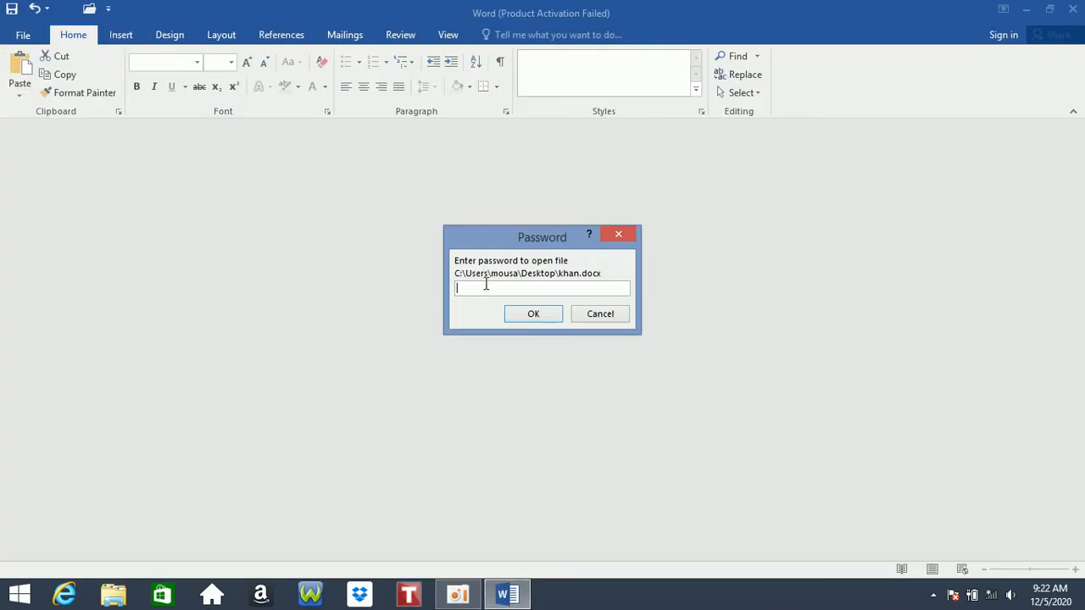
{"action": "type", "text": "12345678"}
{"action": "left_click", "coordinate": [532, 315]}
{"action": "left_click", "coordinate": [544, 353]}
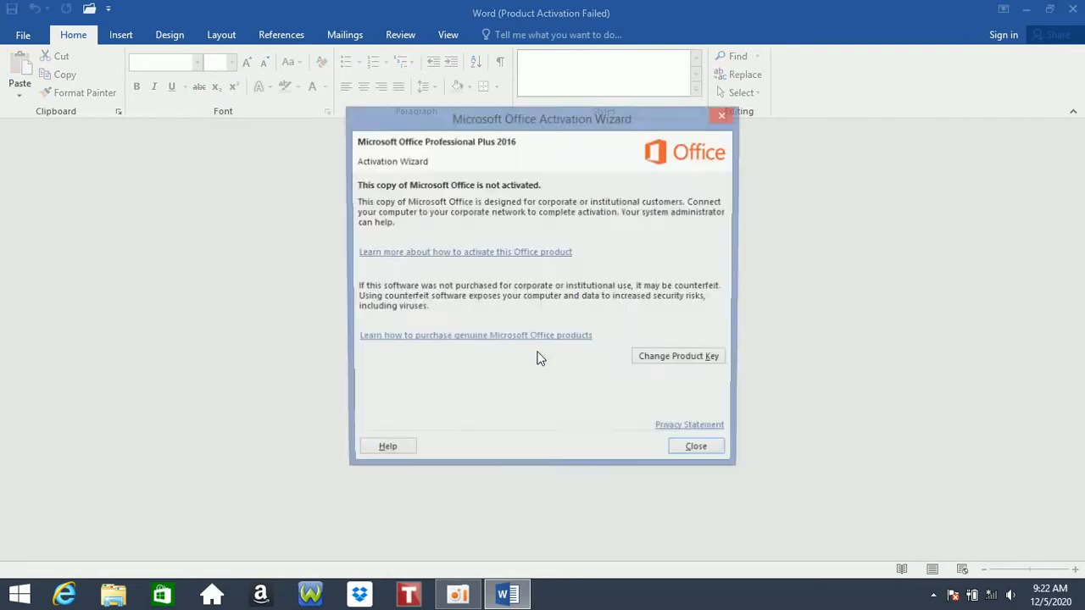
{"action": "left_click", "coordinate": [695, 453]}
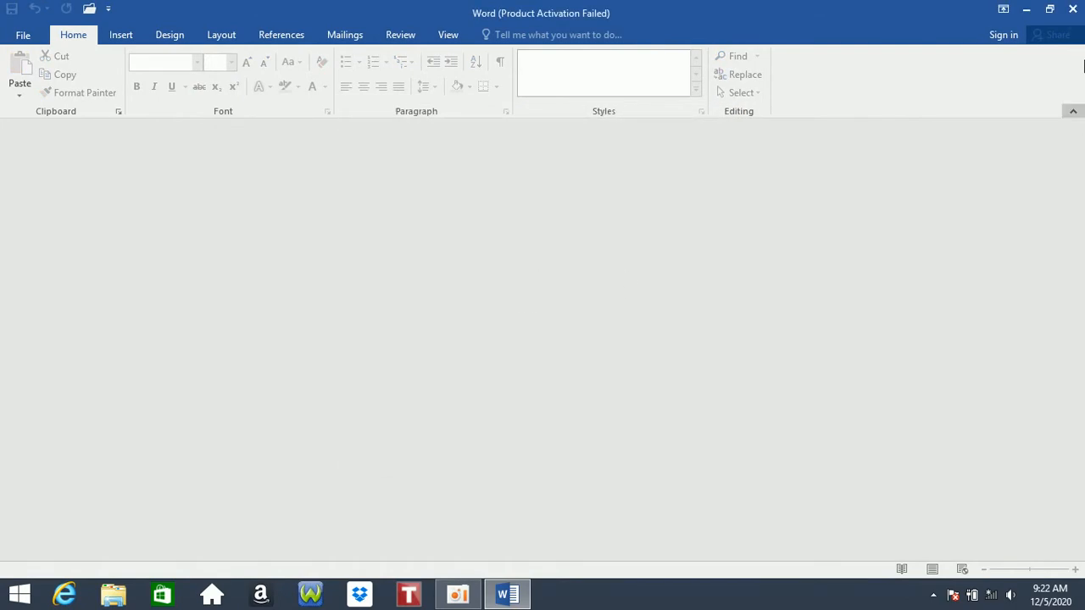
{"action": "left_click", "coordinate": [1080, 5]}
- Reopen khan from the desktop with its correct password and show its Info page
{"action": "double_click", "coordinate": [222, 266]}
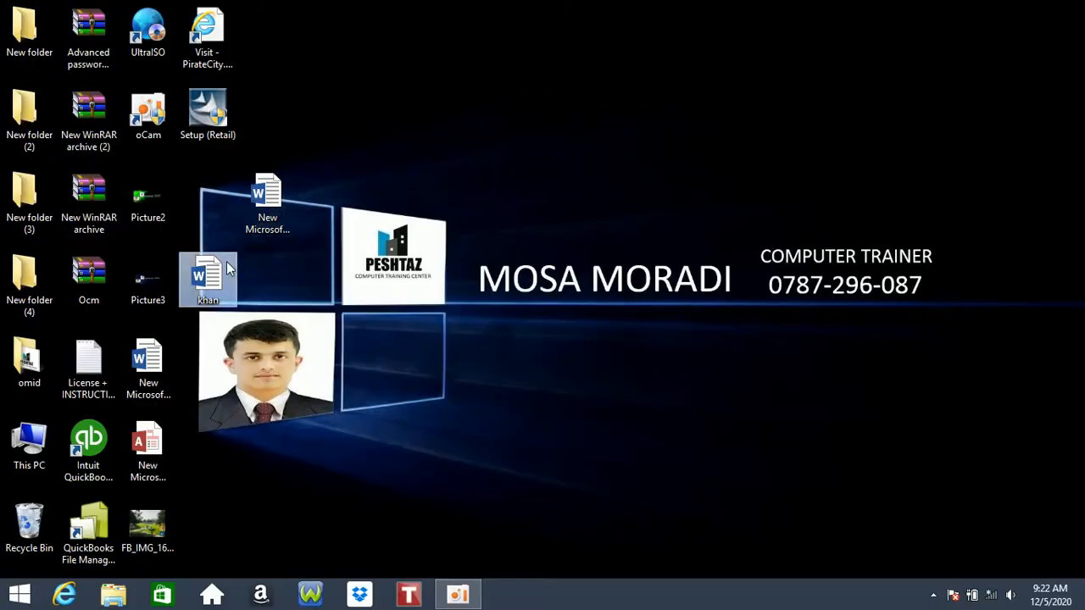
{"action": "type", "text": "12"}
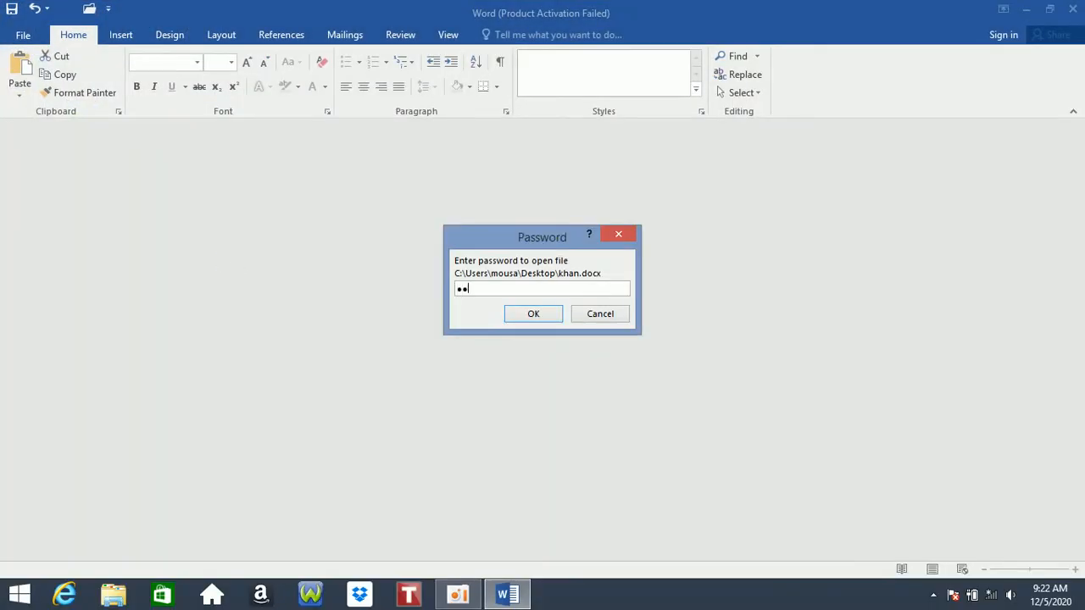
{"action": "key", "text": "Return"}
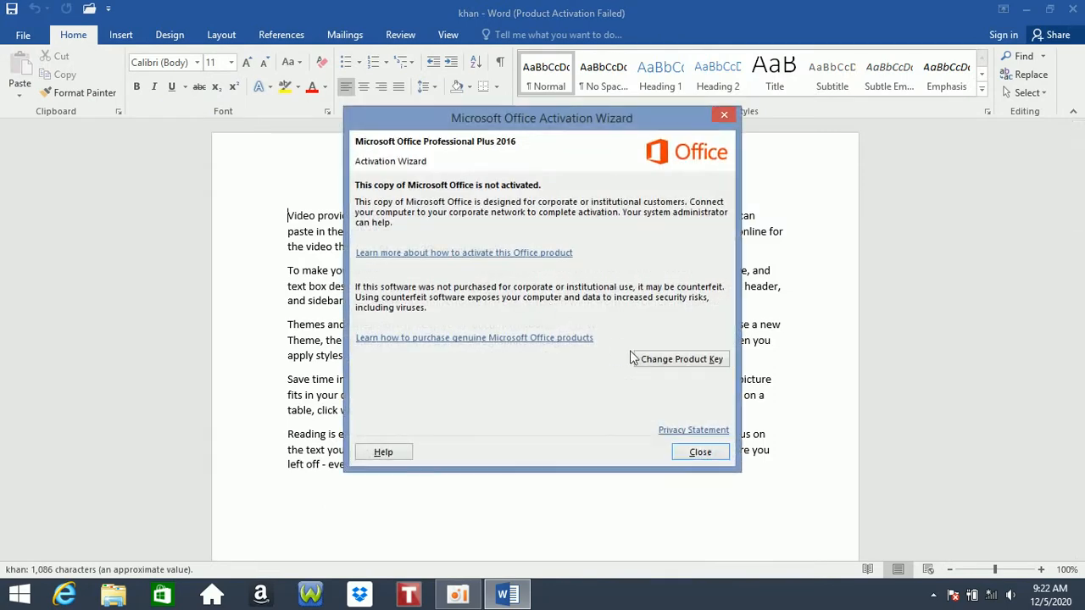
{"action": "left_click", "coordinate": [702, 451]}
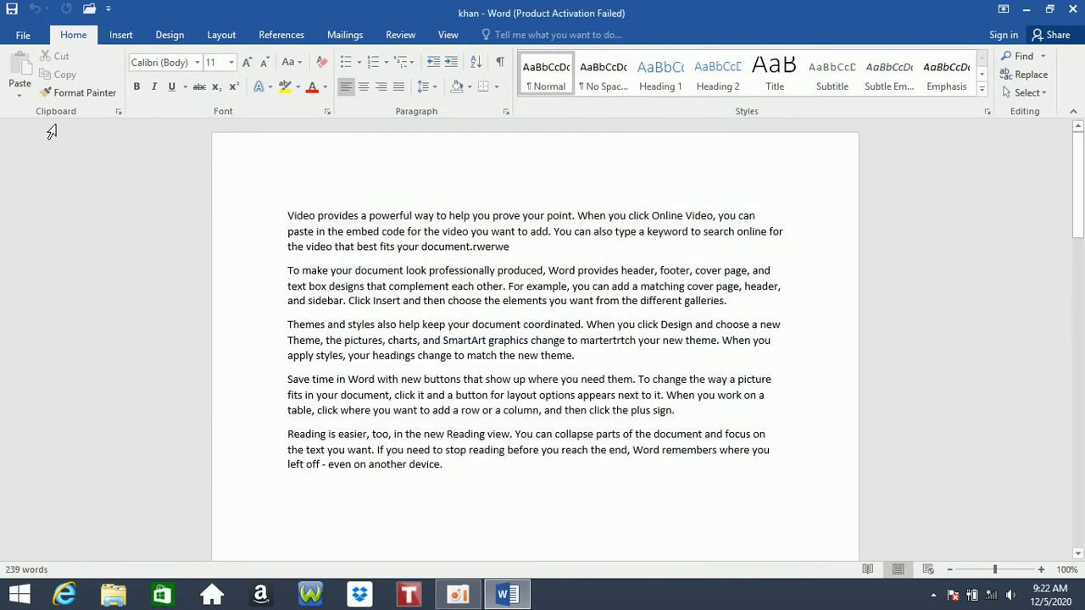
{"action": "left_click", "coordinate": [28, 37]}
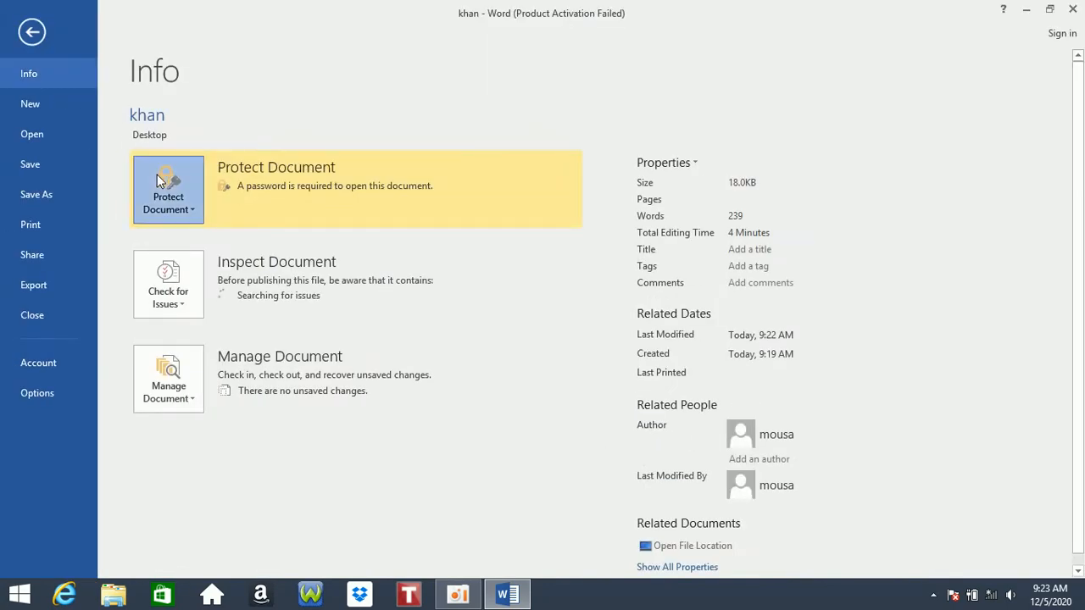
- Clear khan's open password under Encrypt with Password and save the document
{"action": "left_click", "coordinate": [156, 175]}
{"action": "left_click", "coordinate": [191, 286]}
{"action": "type", "text": "12"}
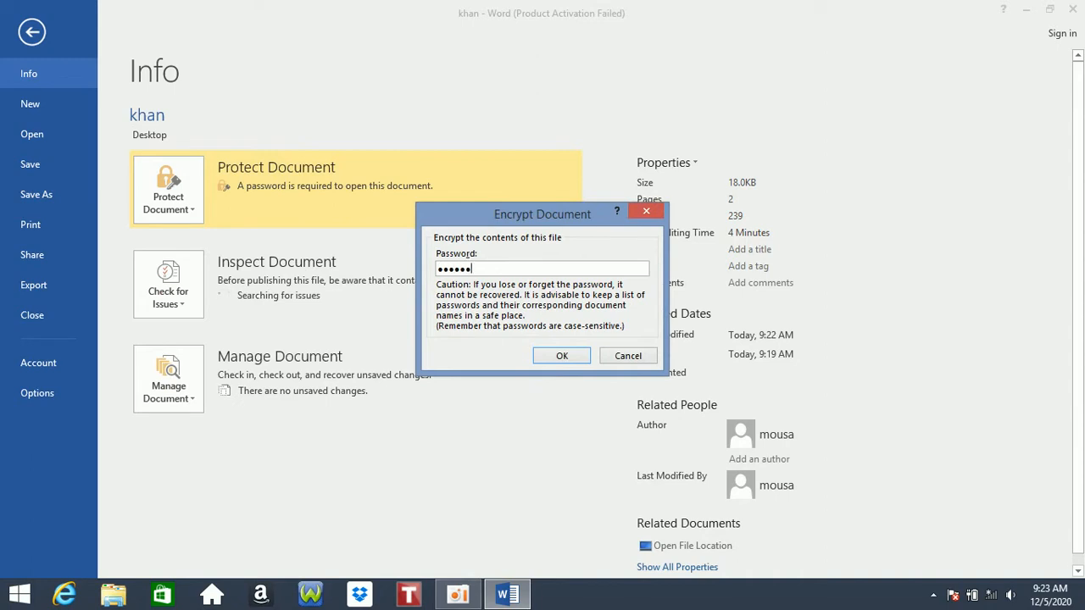
{"action": "key", "text": "BackSpace"}
{"action": "key", "text": "BackSpace"}
{"action": "key", "text": "BackSpace"}
{"action": "key", "text": "BackSpace"}
{"action": "key", "text": "BackSpace"}
{"action": "left_click", "coordinate": [561, 357]}
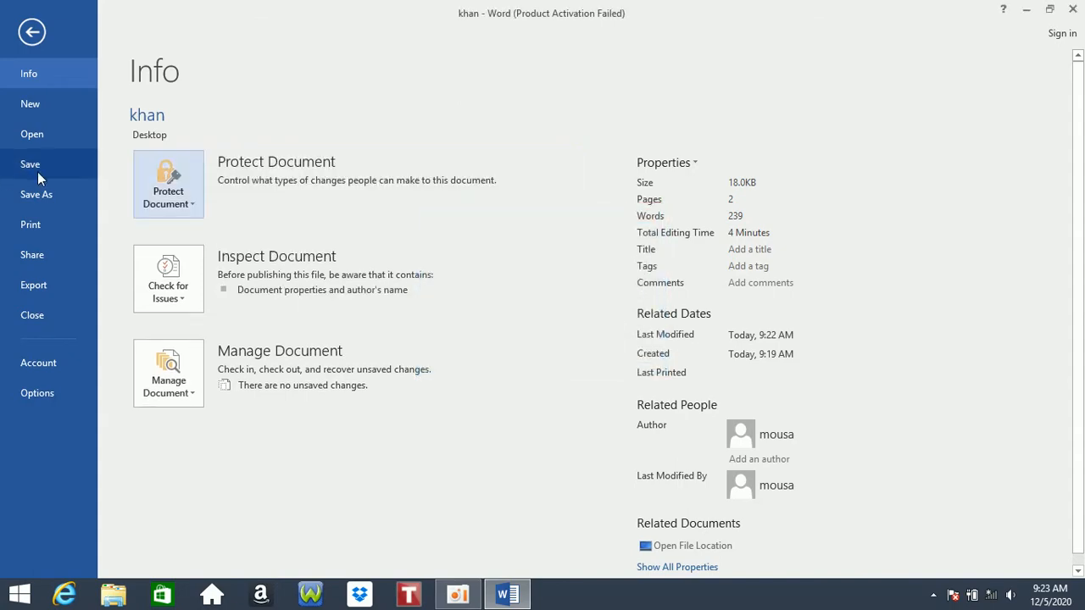
{"action": "left_click", "coordinate": [40, 169]}
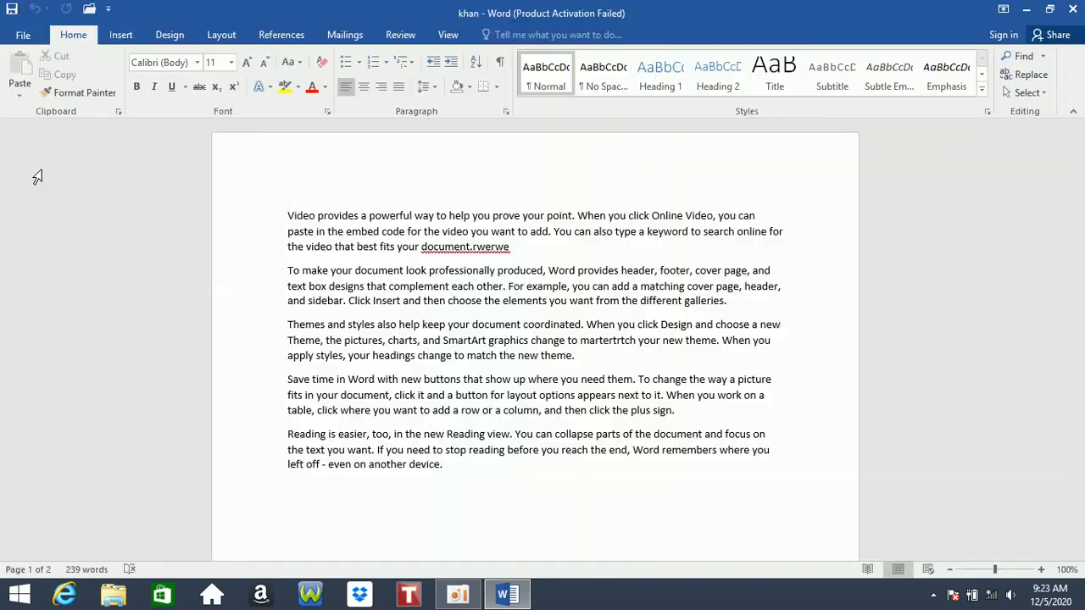
- Open Restrict Editing and tick both the formatting-style limit and the editing-type restriction
{"action": "left_click", "coordinate": [19, 34]}
{"action": "left_click", "coordinate": [167, 169]}
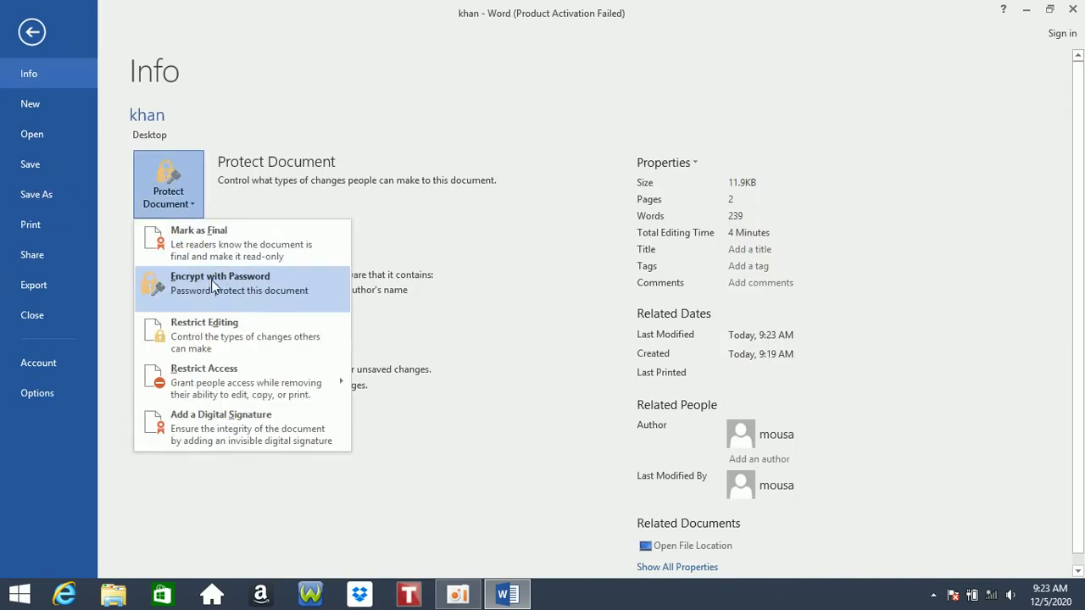
{"action": "left_click", "coordinate": [200, 332]}
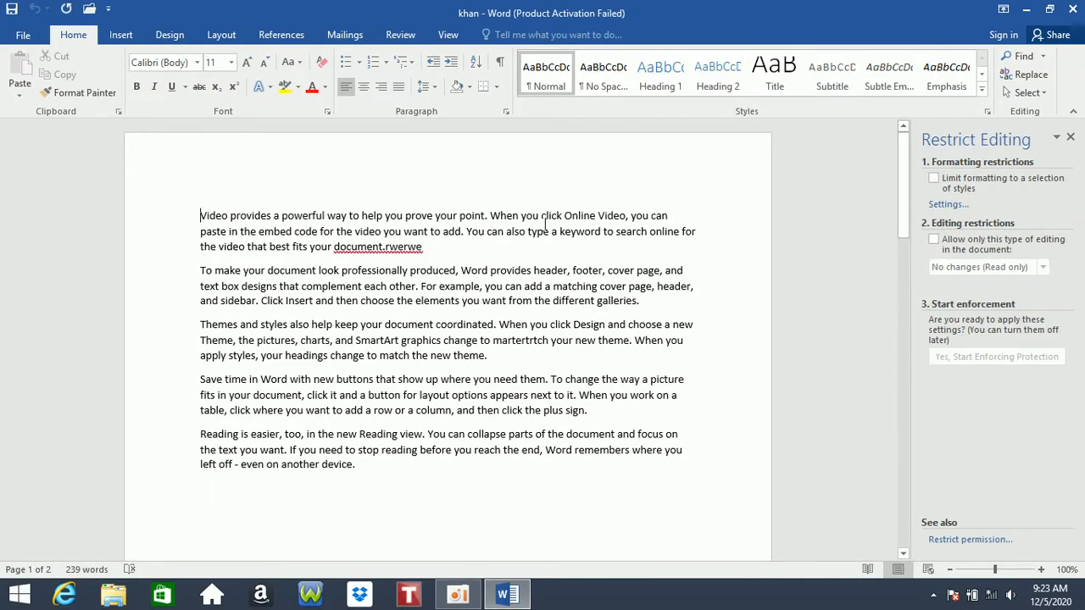
{"action": "left_click_drag", "start_coordinate": [402, 484], "coordinate": [296, 203]}
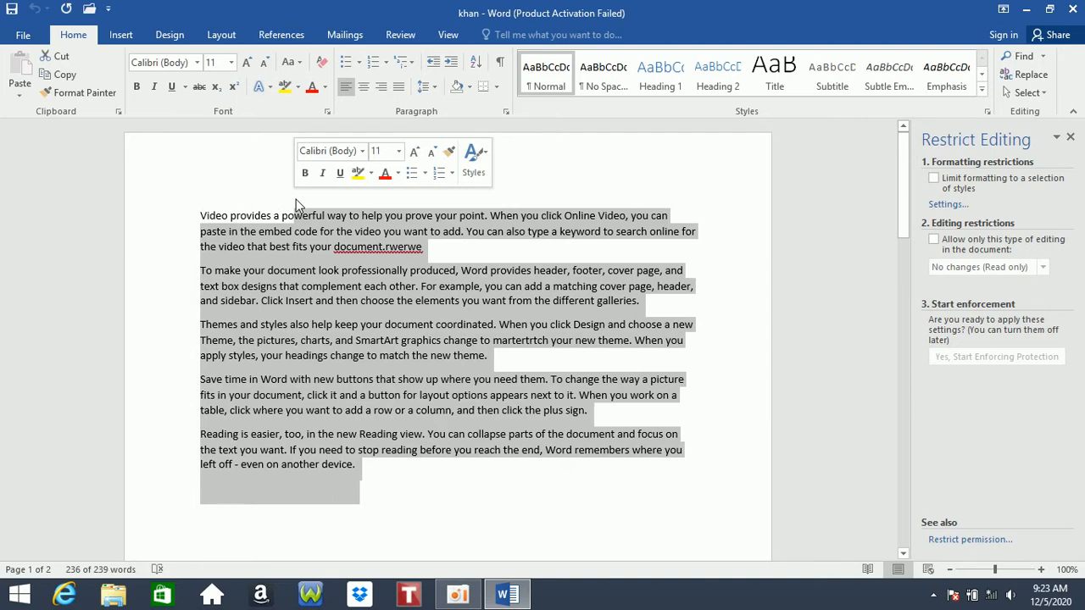
{"action": "left_click", "coordinate": [941, 182]}
{"action": "left_click", "coordinate": [936, 240]}
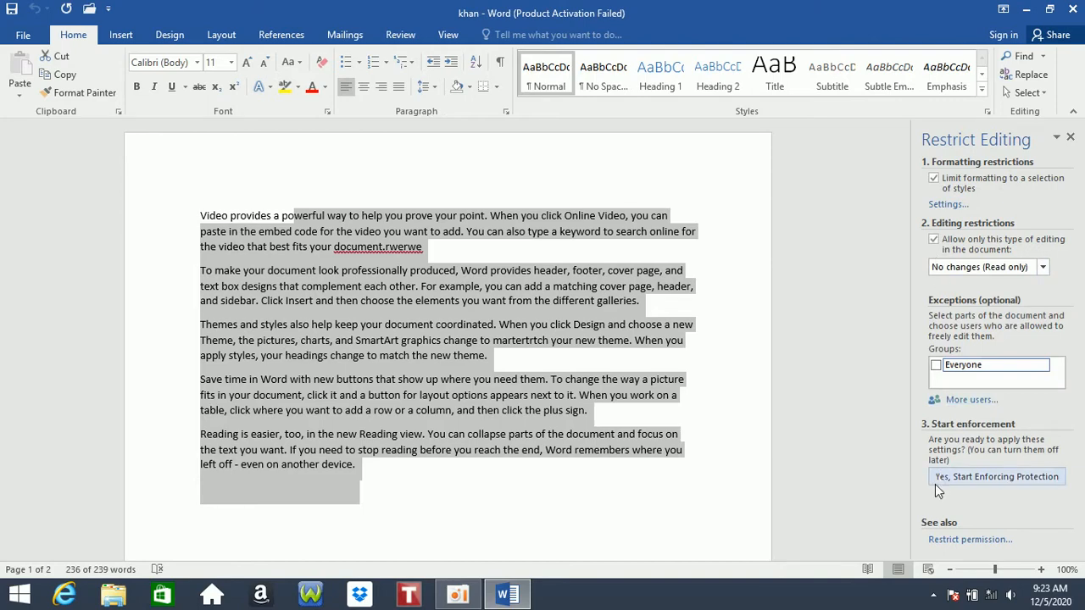
{"action": "scroll", "coordinate": [966, 496], "scroll_direction": "down", "scroll_amount": 2}
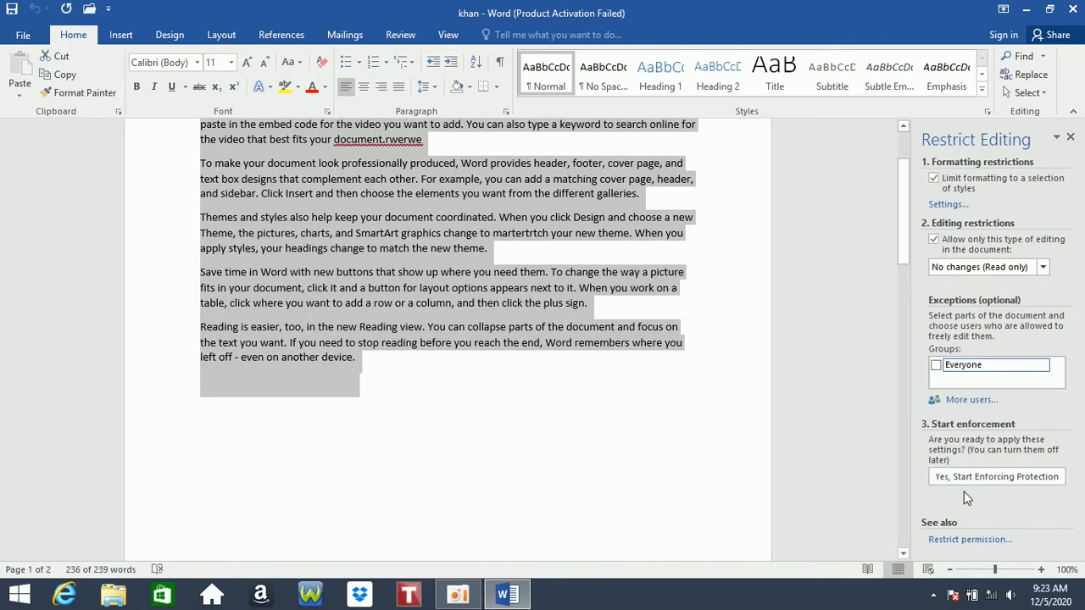
{"action": "left_click", "coordinate": [956, 538]}
{"action": "left_click", "coordinate": [697, 367]}
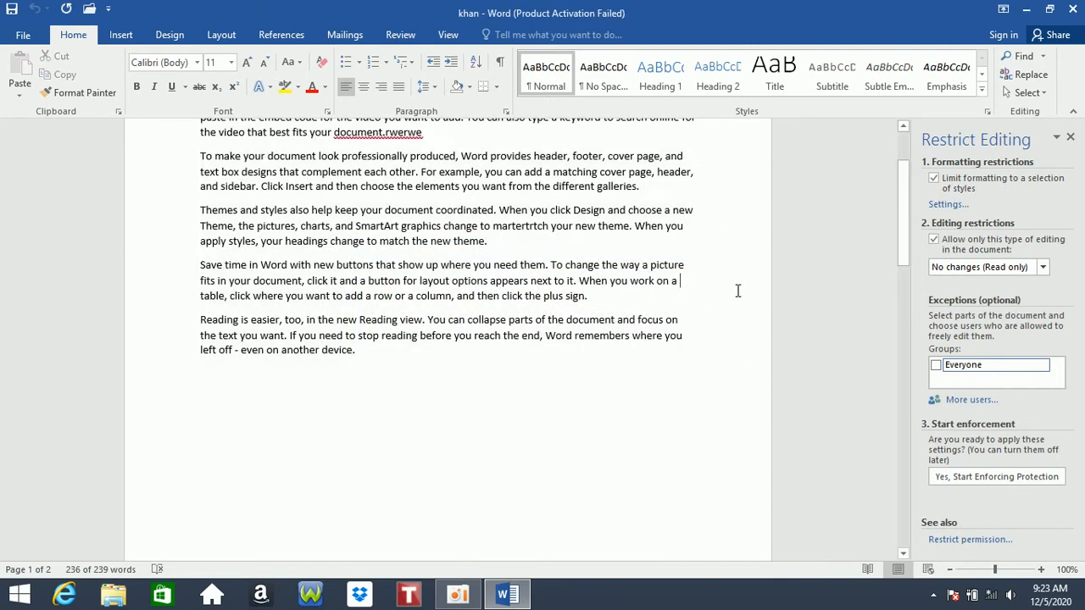
- Allow only Tracked changes and start enforcing protection with a password
{"action": "left_click", "coordinate": [971, 266]}
{"action": "left_click", "coordinate": [965, 281]}
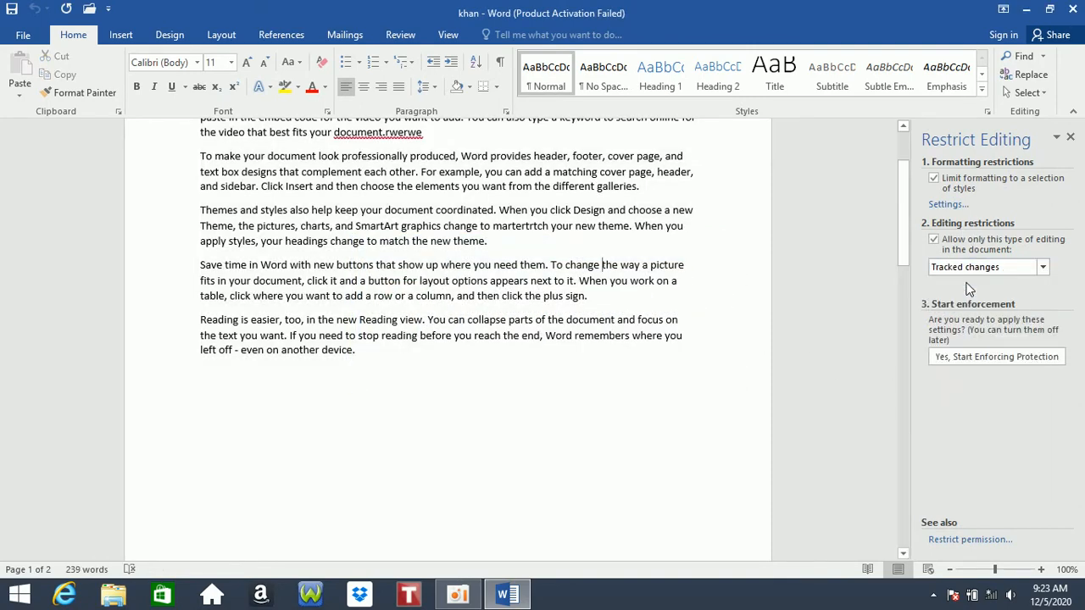
{"action": "left_click", "coordinate": [969, 356]}
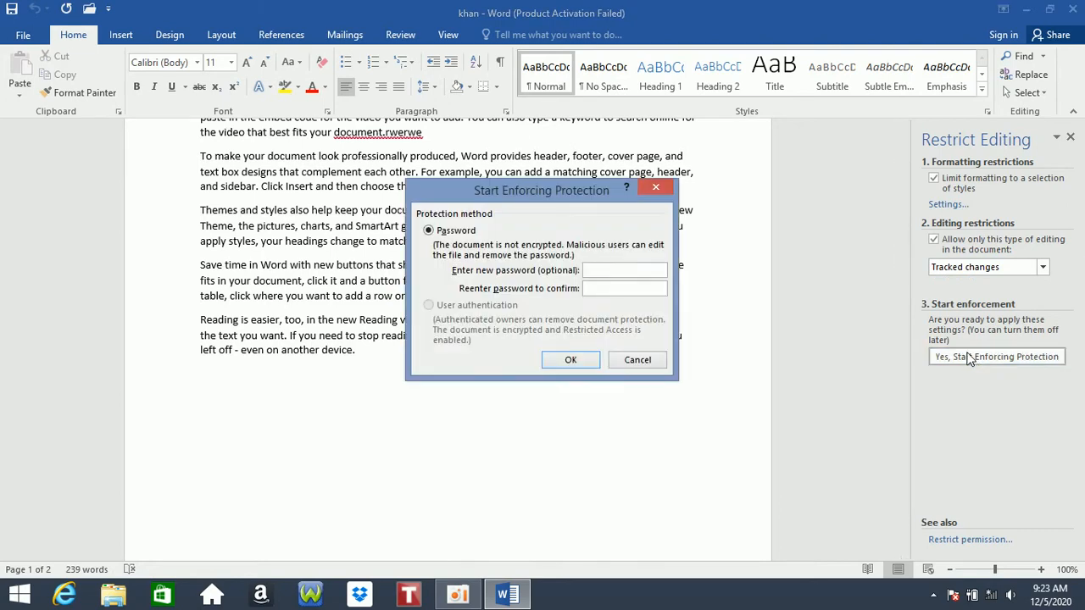
{"action": "type", "text": "123"}
{"action": "left_click", "coordinate": [571, 360]}
- Insert a tracked edit making 'tymatch' in the third paragraph, save, and close Word
{"action": "key", "text": "super+Down"}
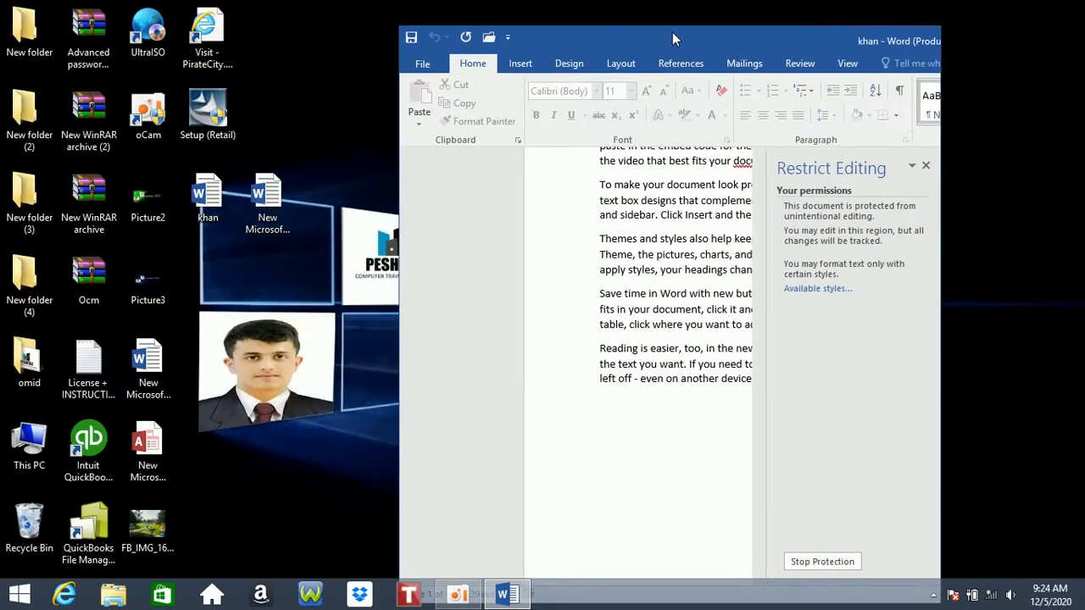
{"action": "left_click", "coordinate": [602, 270]}
{"action": "type", "text": "tyt"}
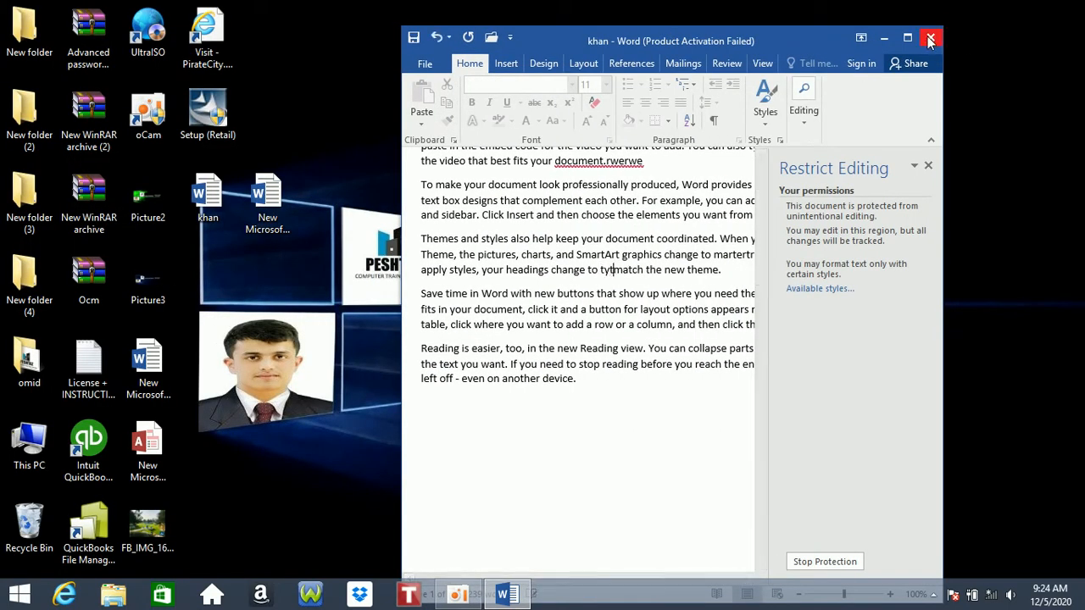
{"action": "key", "text": "BackSpace"}
{"action": "key", "text": "ctrl+s"}
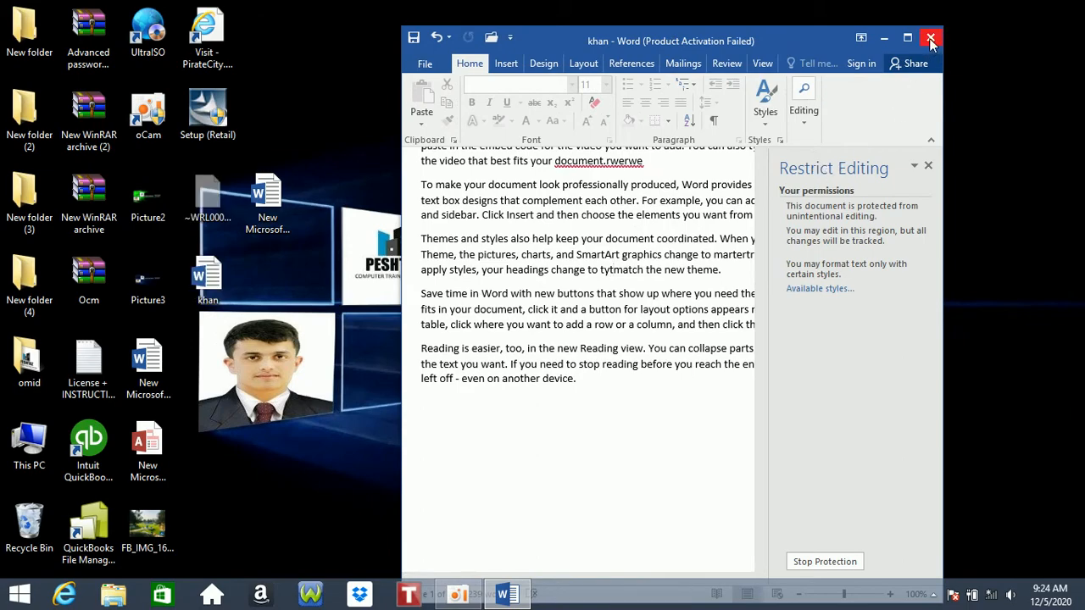
{"action": "left_click", "coordinate": [930, 39]}
- Reopen khan maximized in Print Layout view and show its Info page
{"action": "double_click", "coordinate": [207, 275]}
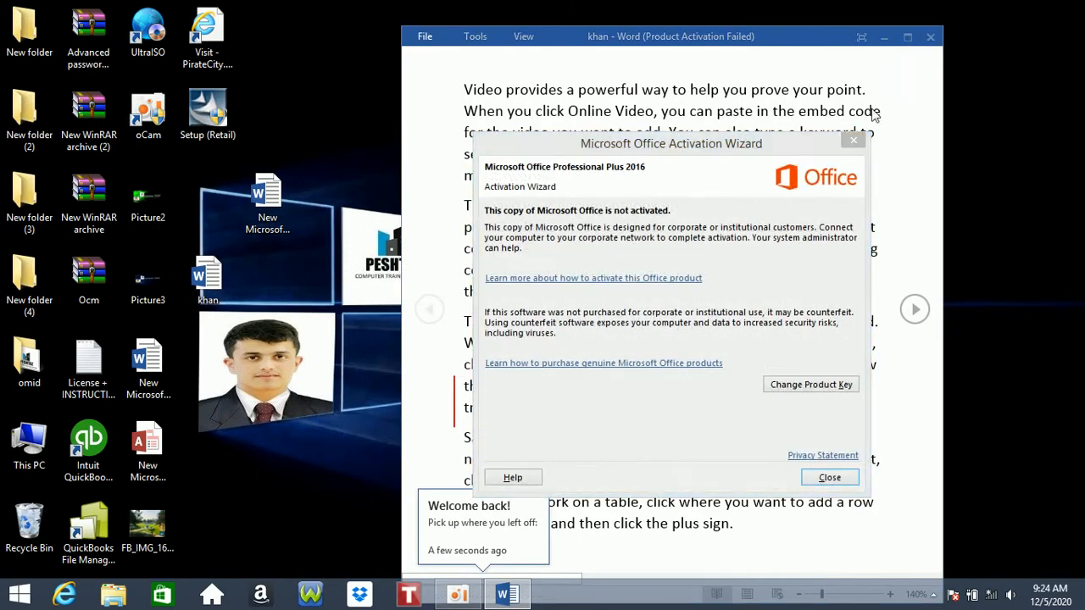
{"action": "left_click", "coordinate": [855, 141]}
{"action": "left_click", "coordinate": [907, 37]}
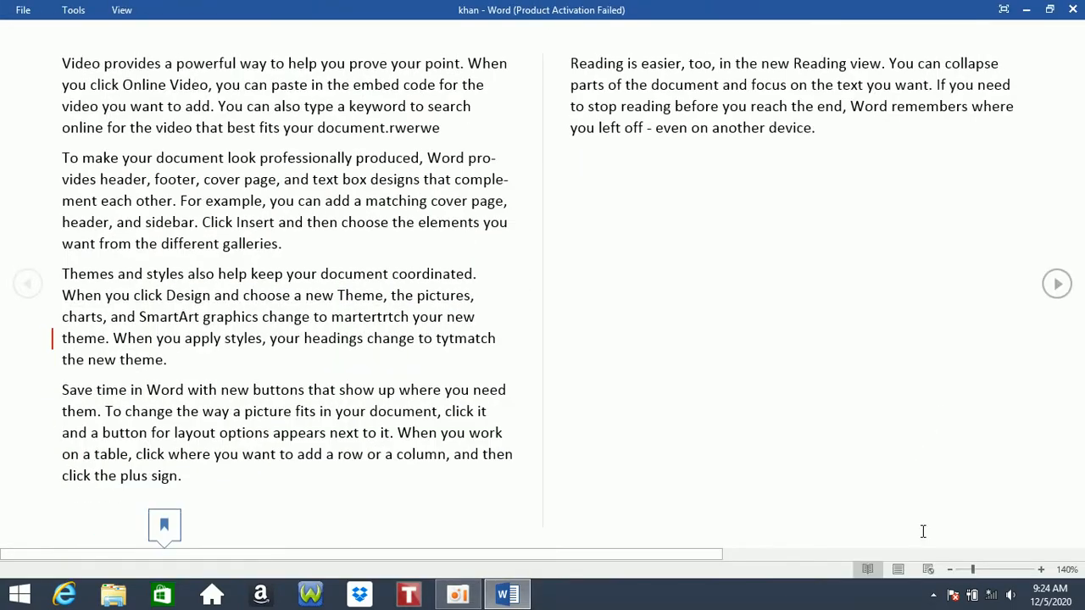
{"action": "left_click", "coordinate": [904, 568]}
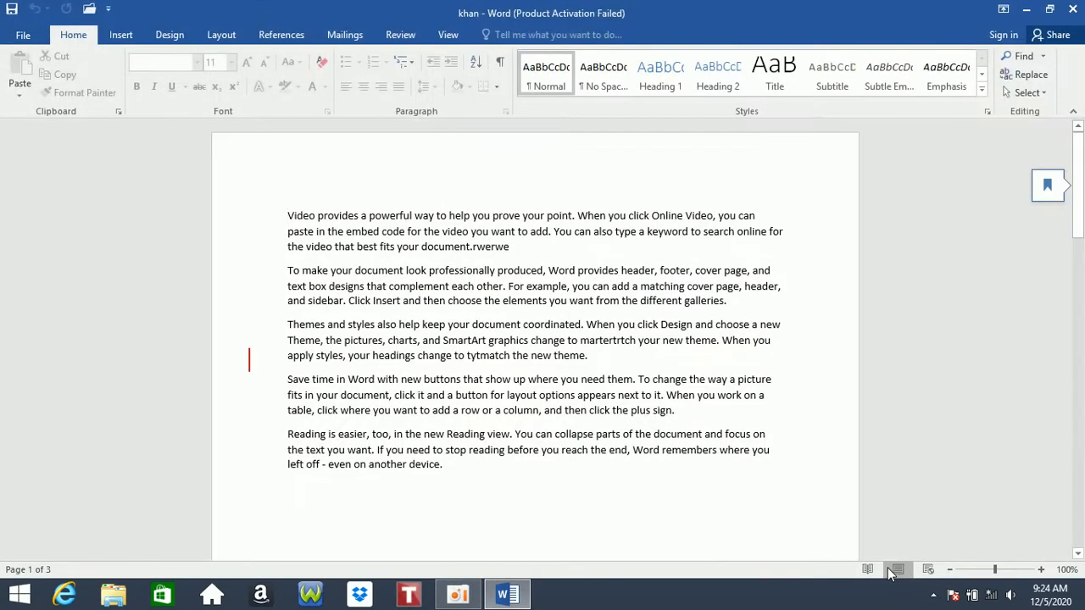
{"action": "left_click_drag", "start_coordinate": [555, 323], "coordinate": [498, 272]}
{"action": "left_click_drag", "start_coordinate": [506, 285], "coordinate": [431, 275]}
{"action": "left_click", "coordinate": [439, 288]}
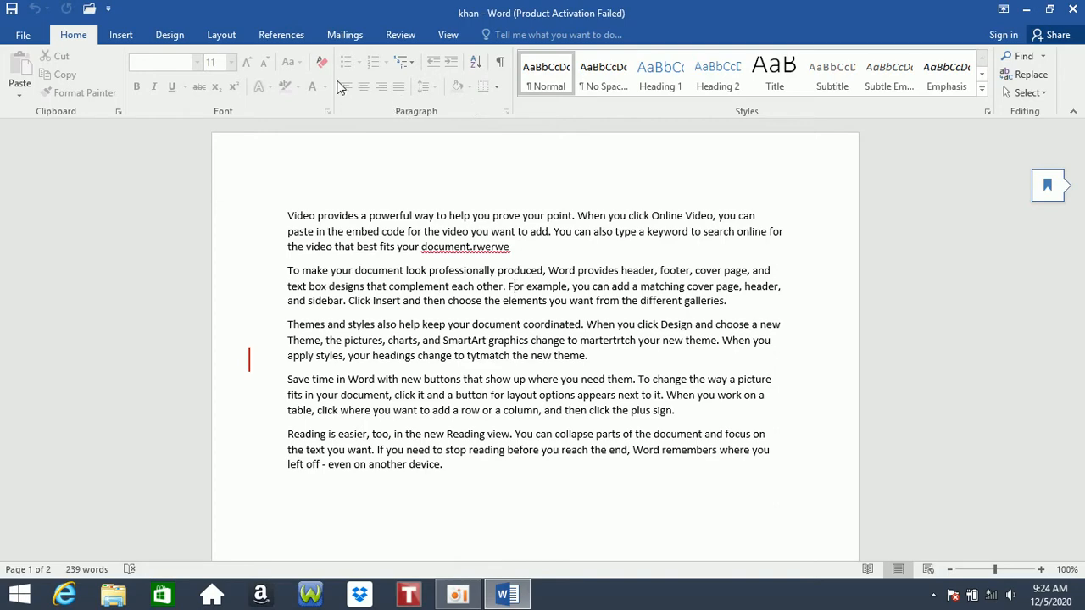
{"action": "left_click", "coordinate": [23, 35]}
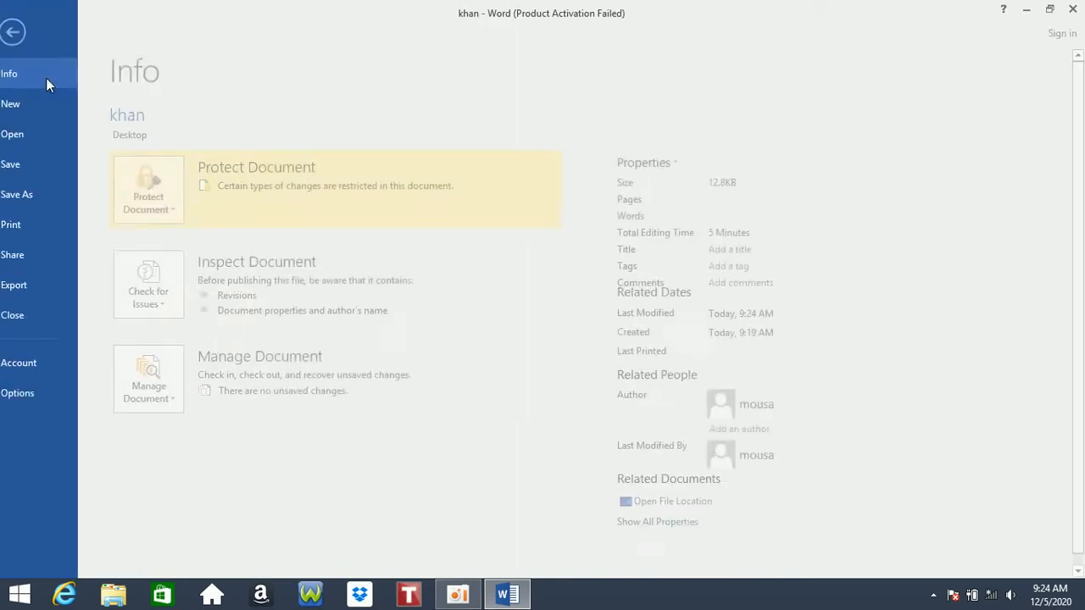
- Stop enforcing the editing protection on khan without a password
{"action": "left_click", "coordinate": [167, 190]}
{"action": "left_click", "coordinate": [198, 334]}
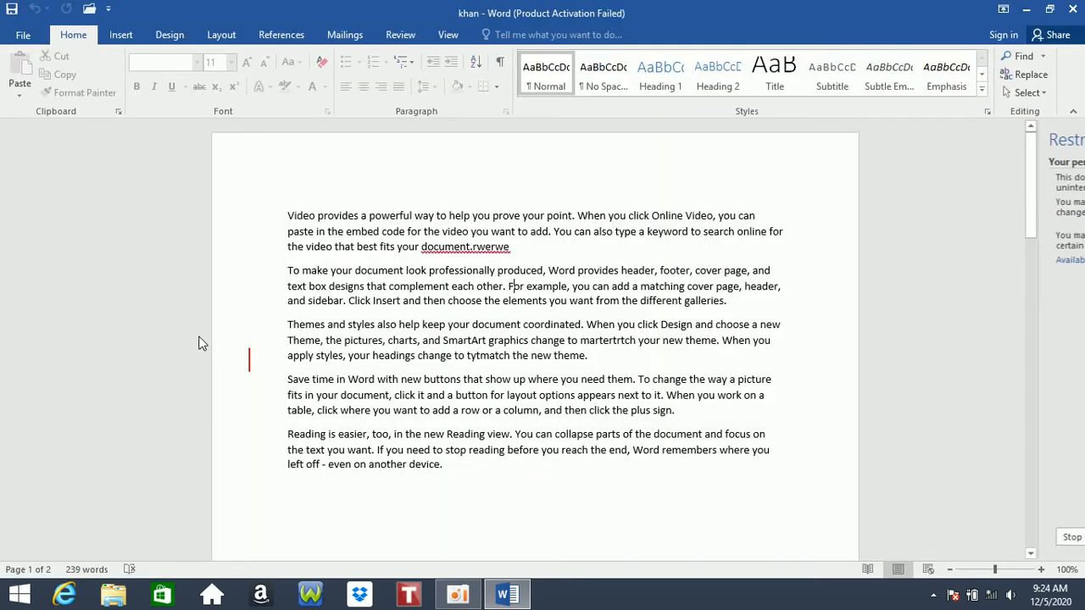
{"action": "left_click", "coordinate": [959, 543]}
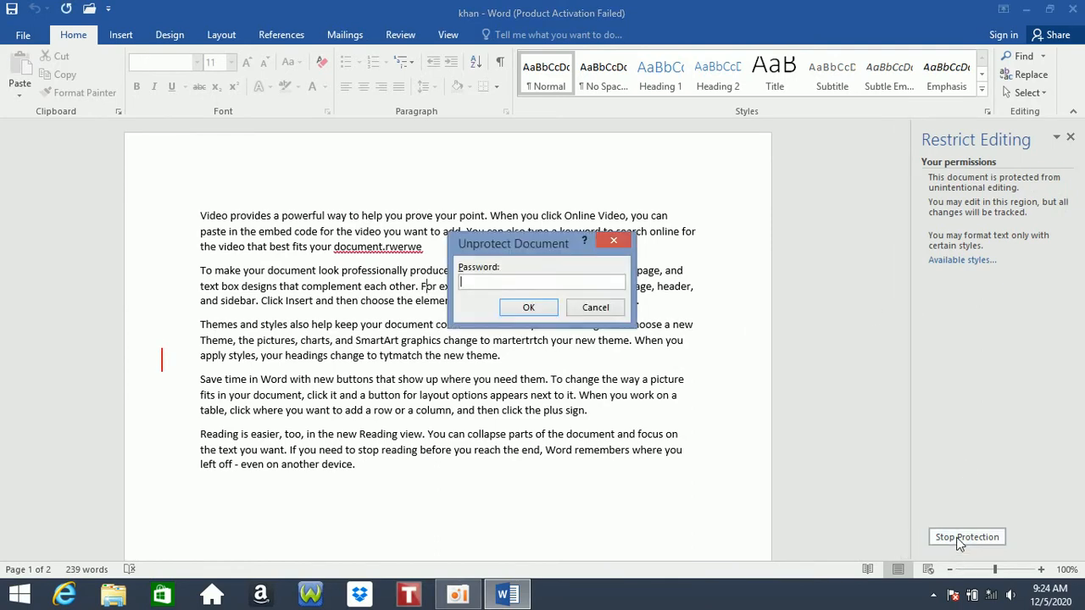
{"action": "key", "text": "Return"}
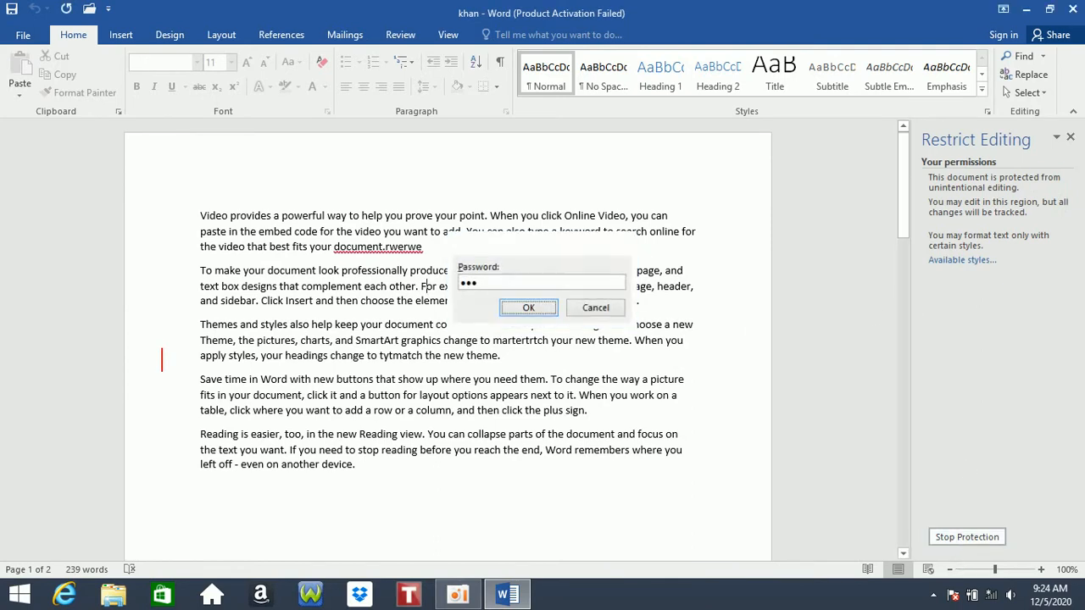
- Type 'ytrytyrtyrtyrtyt' inside the word 'choose' in the second paragraph, then open Info
{"action": "left_click", "coordinate": [367, 301]}
{"action": "type", "text": "ytrytyrtyrtyrtytr"}
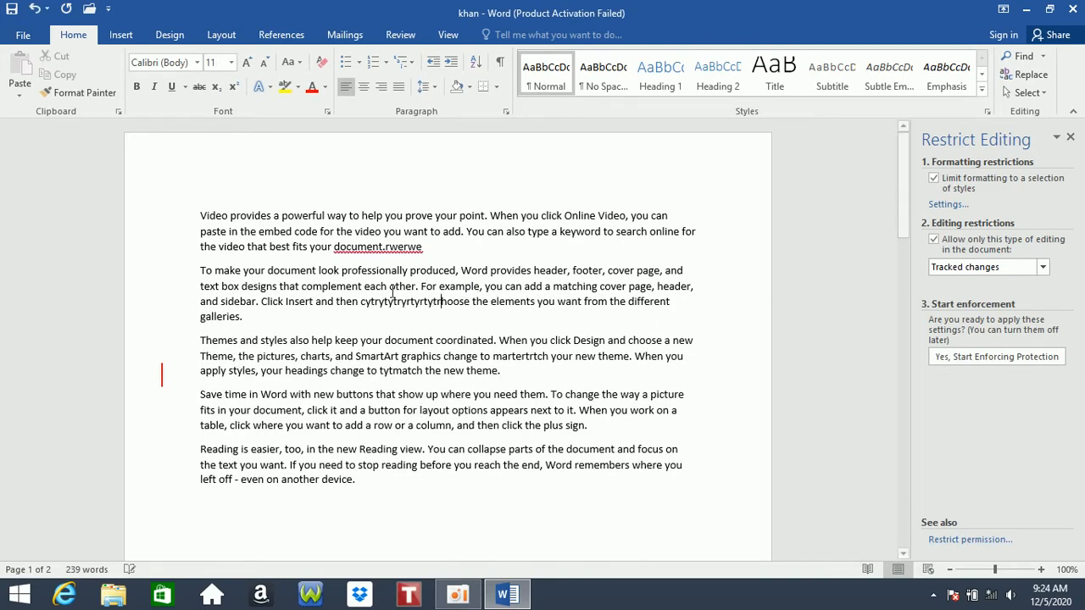
{"action": "left_click", "coordinate": [23, 35]}
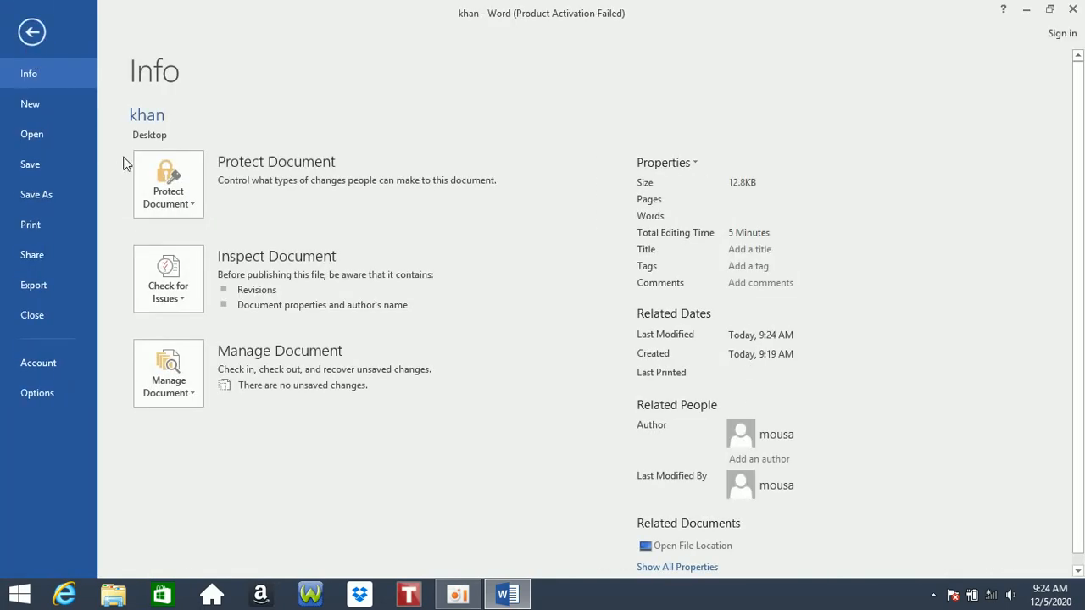
- Browse the Protect Document options on the Info page without choosing one
{"action": "left_click", "coordinate": [169, 186]}
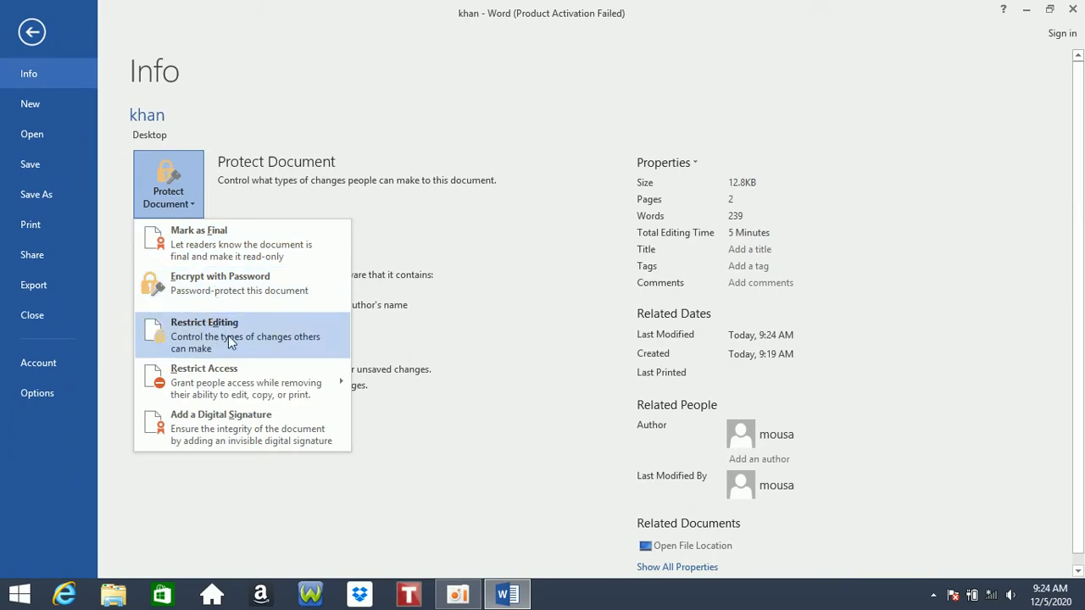
{"action": "left_click", "coordinate": [201, 94]}
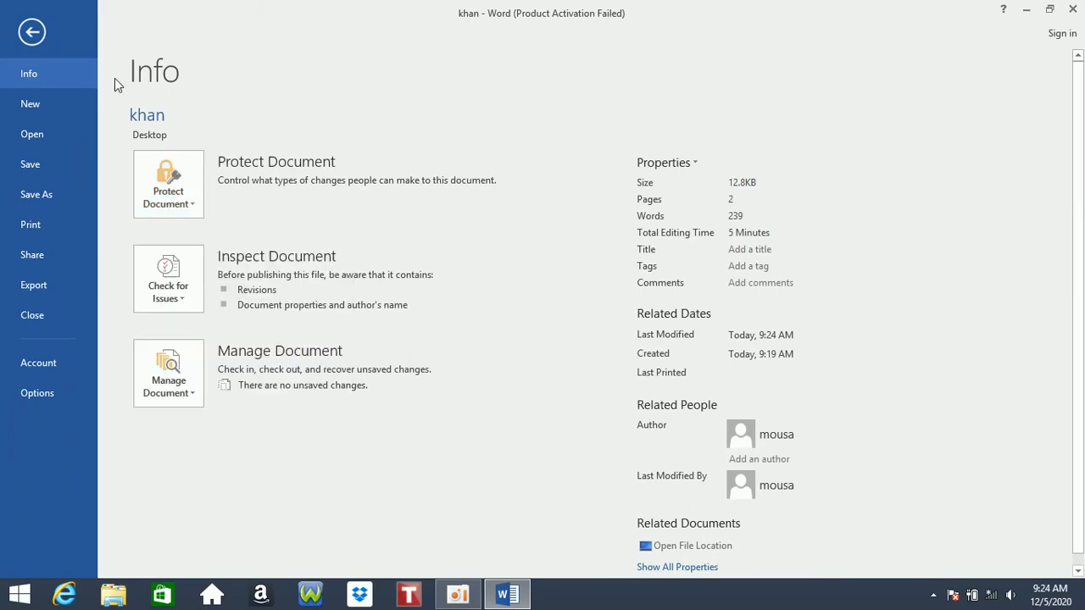
{"action": "left_click", "coordinate": [39, 163]}
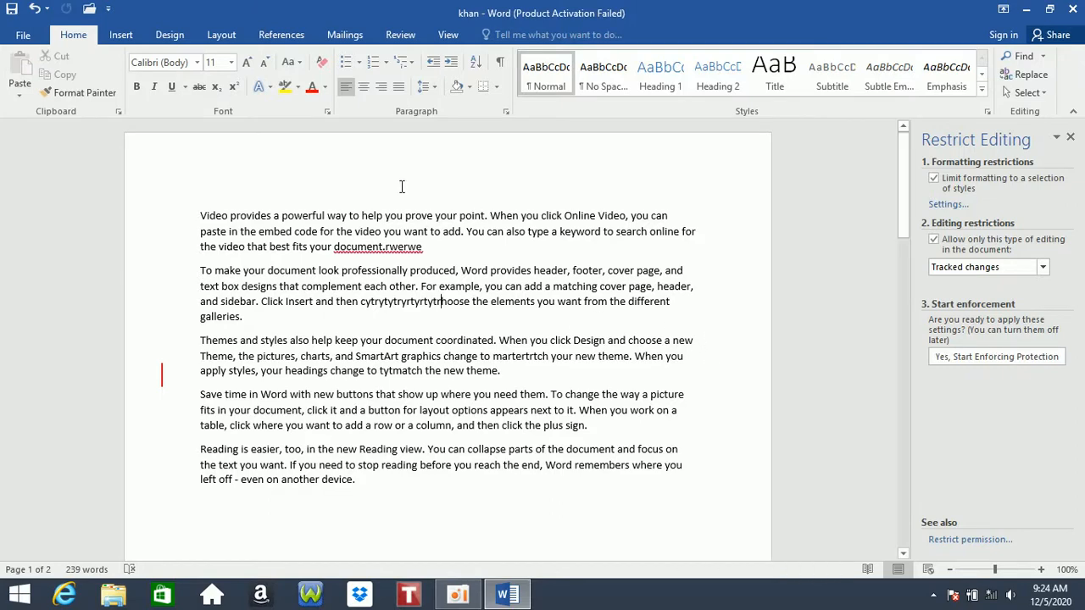
{"action": "left_click", "coordinate": [23, 35]}
{"action": "left_click", "coordinate": [169, 185]}
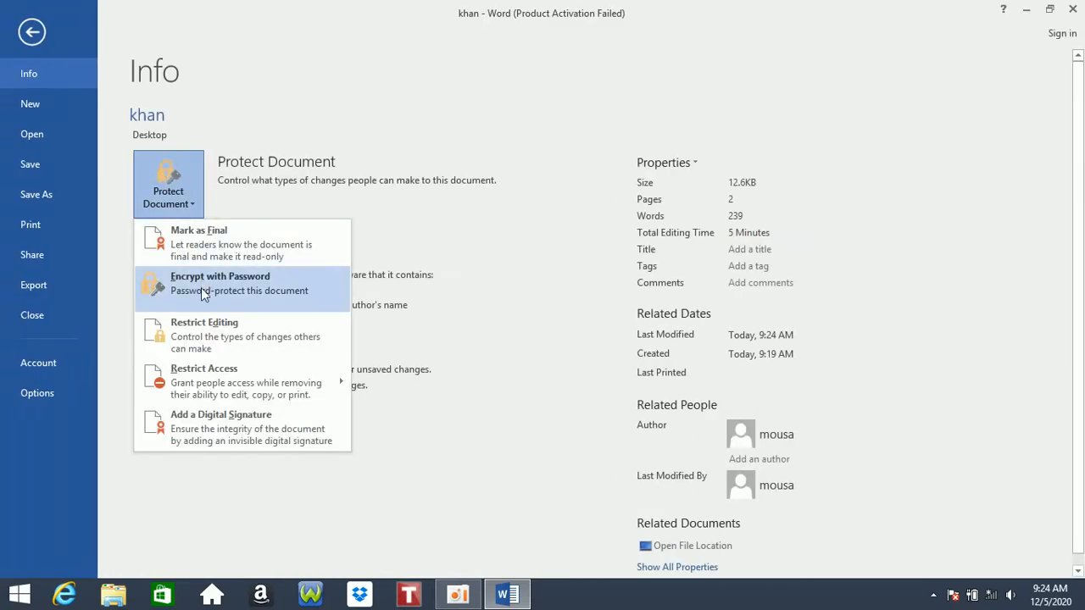
{"action": "mouse_move", "coordinate": [202, 366]}
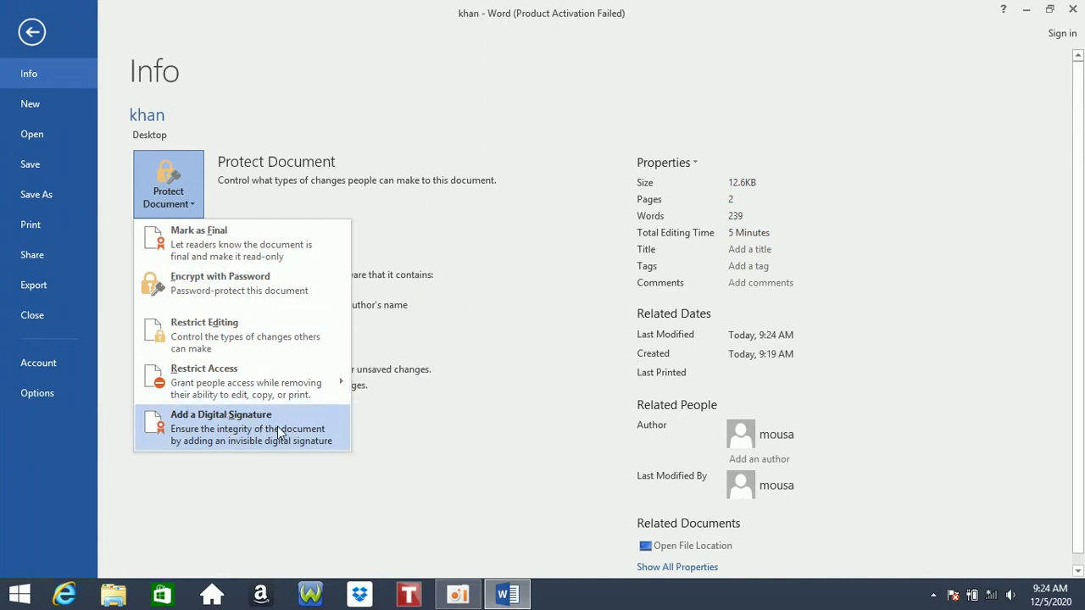
{"action": "mouse_move", "coordinate": [265, 392]}
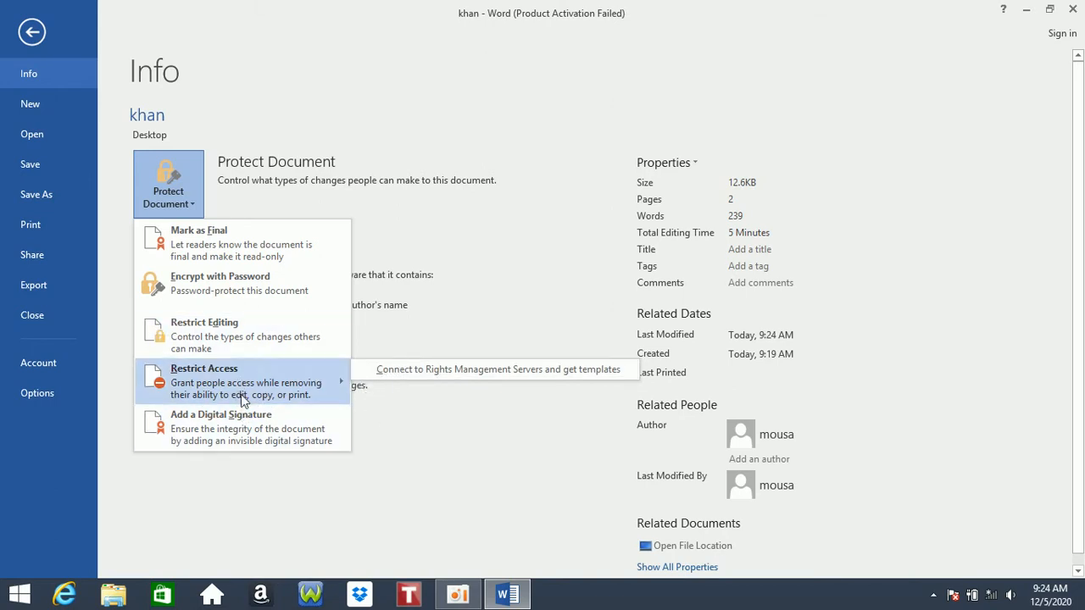
{"action": "left_click", "coordinate": [462, 71]}
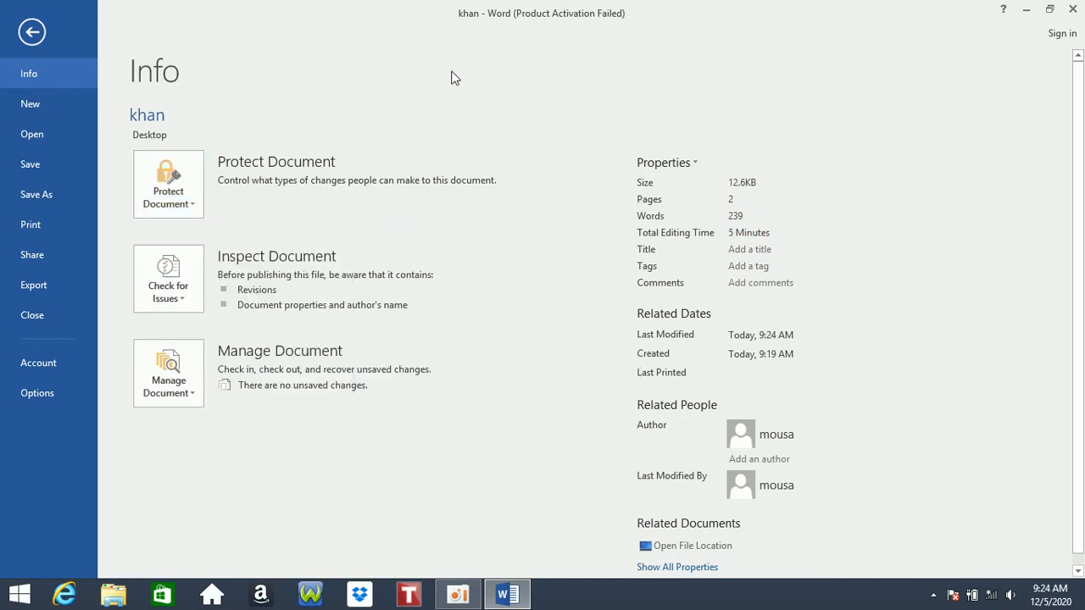
- Open the Document Inspector from Check for Issues, close it, and return to the document
{"action": "left_click", "coordinate": [178, 263]}
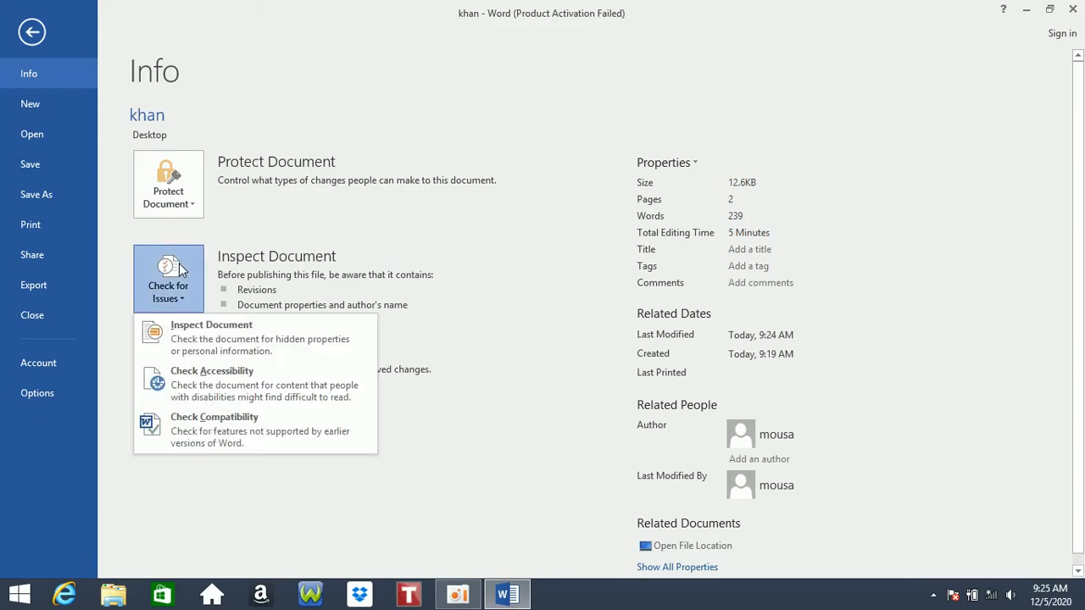
{"action": "left_click", "coordinate": [231, 339]}
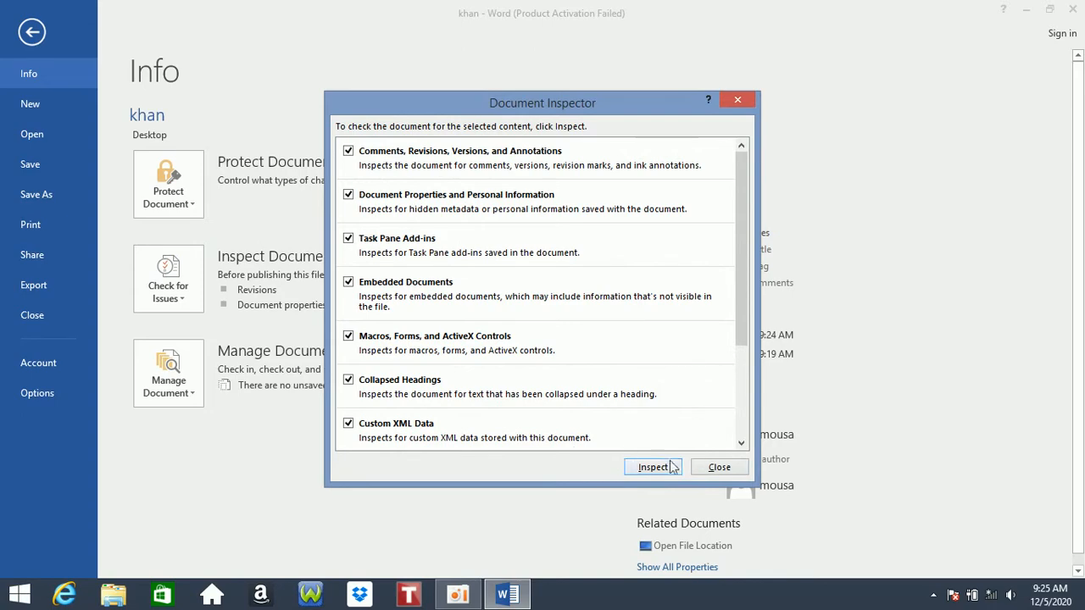
{"action": "left_click", "coordinate": [706, 471]}
{"action": "left_click", "coordinate": [32, 33]}
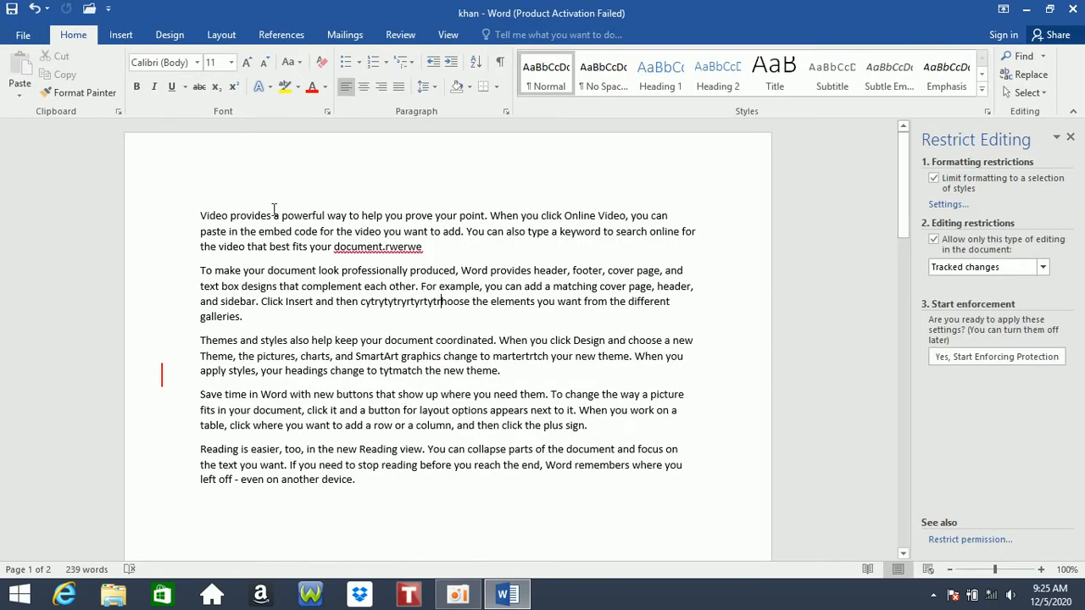
- Insert a Plain Number 2 page number at the top, close the header, and select paragraphs two onward
{"action": "double_click", "coordinate": [369, 152]}
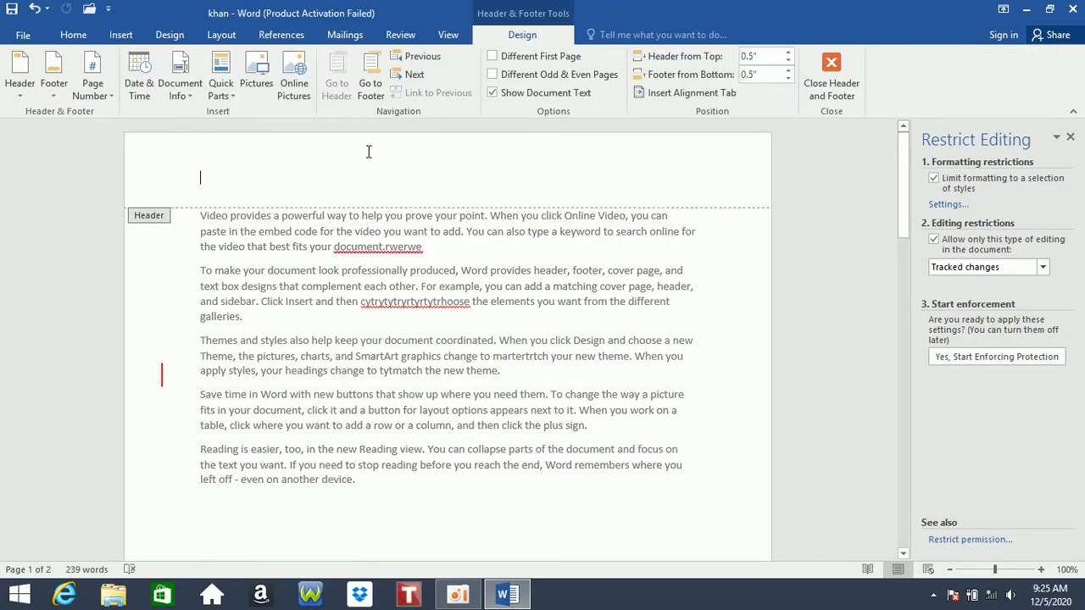
{"action": "left_click", "coordinate": [93, 89]}
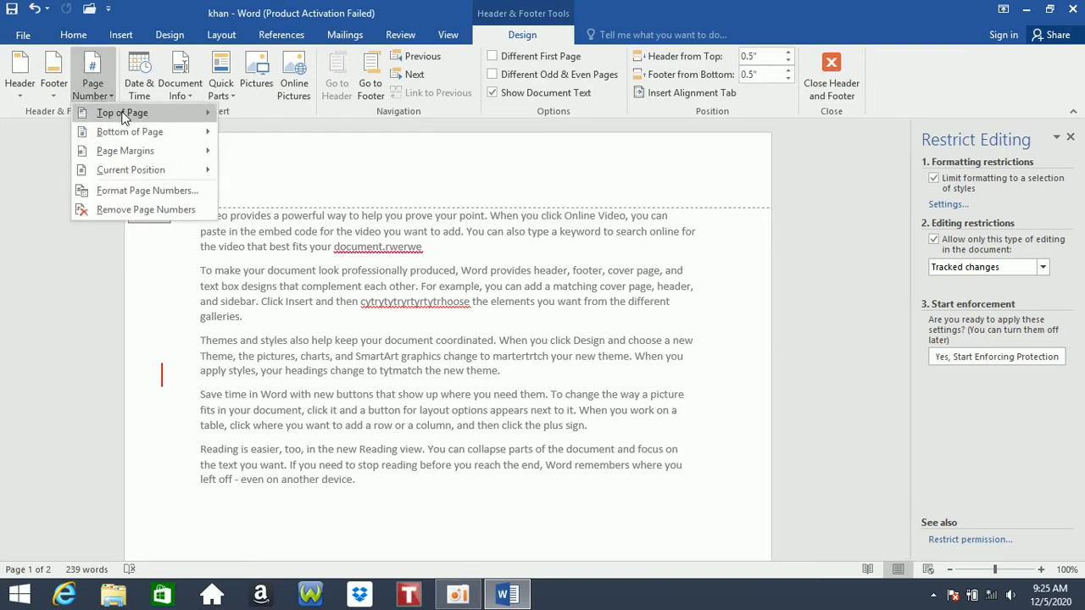
{"action": "mouse_move", "coordinate": [123, 117]}
{"action": "left_click", "coordinate": [440, 250]}
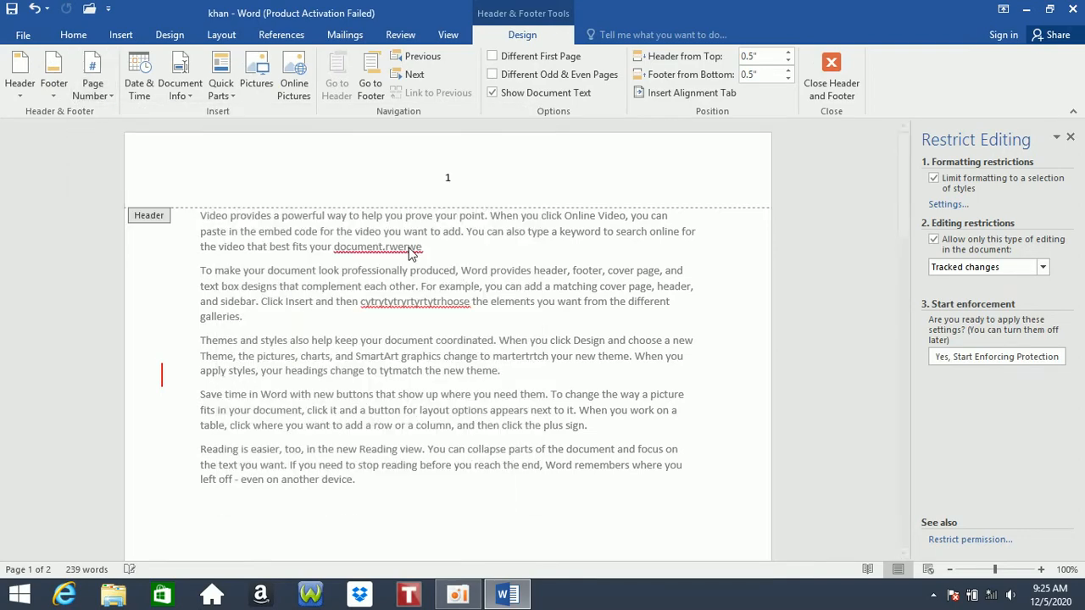
{"action": "scroll", "coordinate": [492, 299], "scroll_direction": "down", "scroll_amount": 3}
{"action": "double_click", "coordinate": [489, 284]}
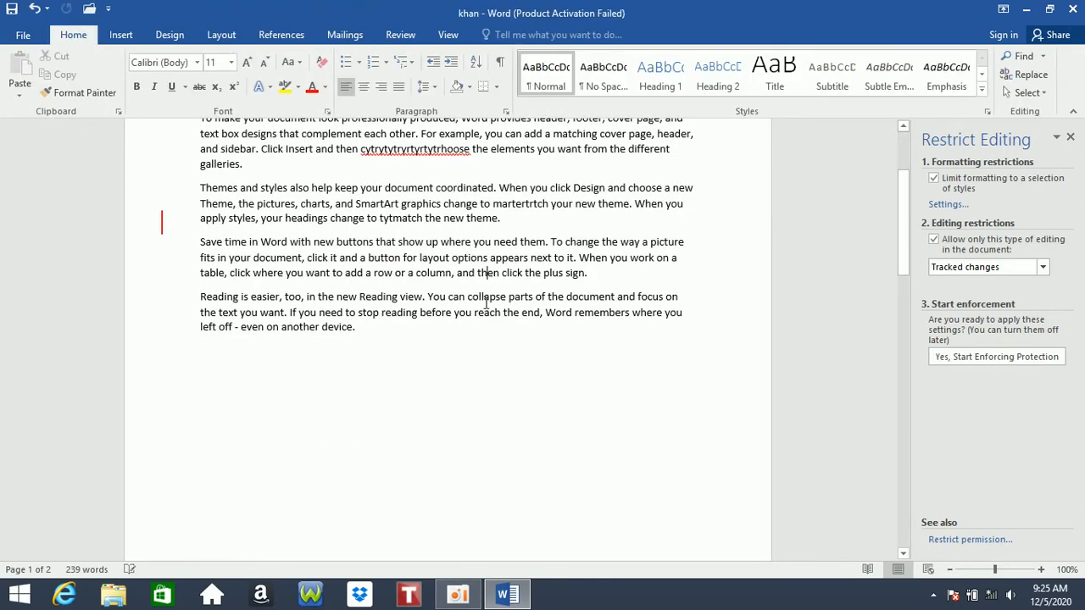
{"action": "left_click_drag", "start_coordinate": [387, 350], "coordinate": [197, 271]}
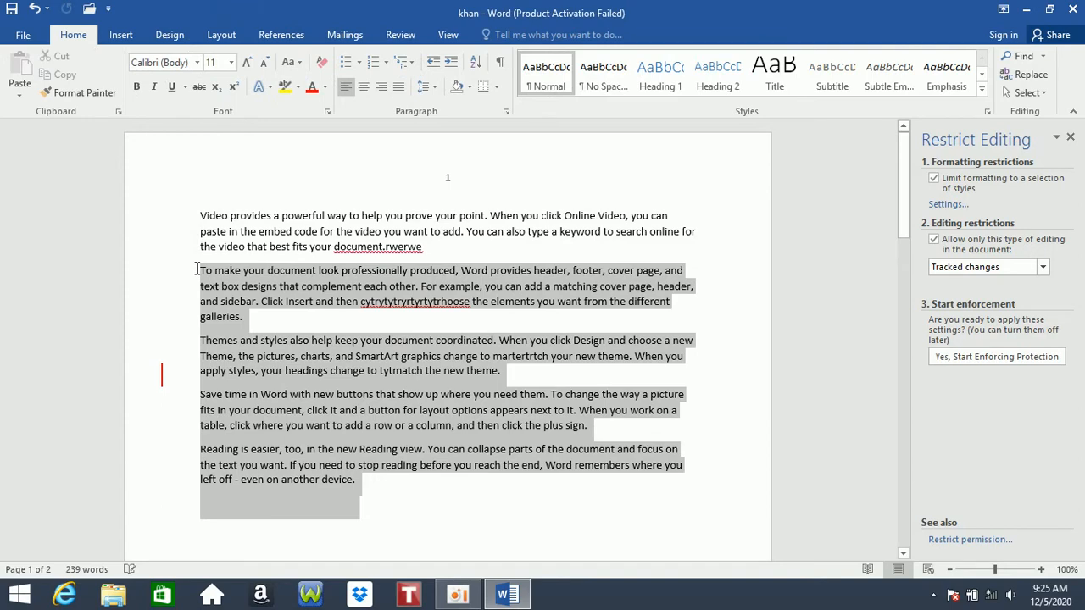
- Format the second through fifth paragraphs as Hidden text, then open Check for Issues on Info
{"action": "left_click", "coordinate": [327, 111]}
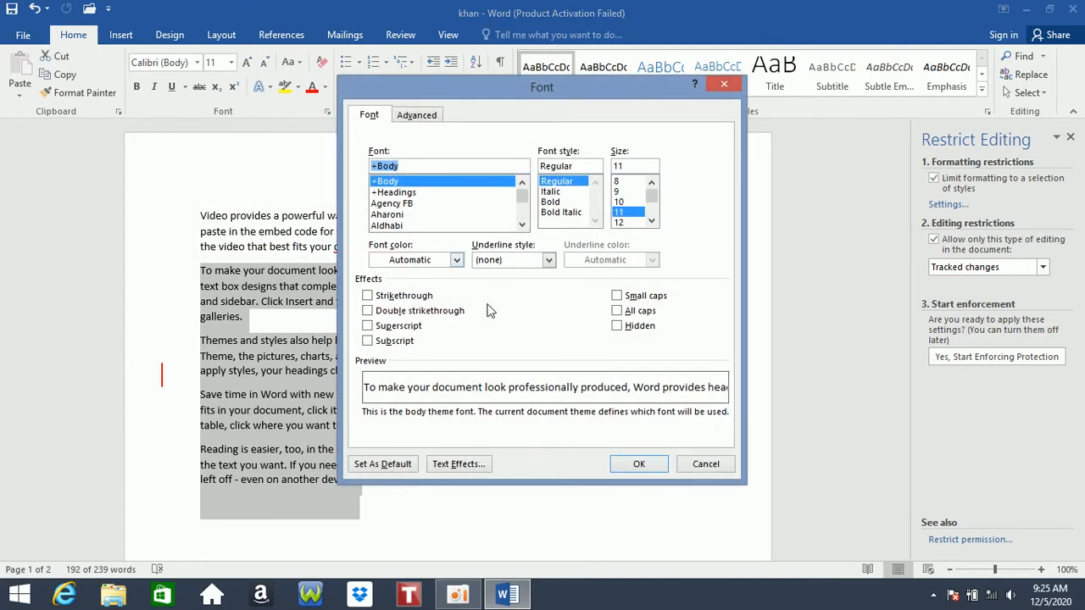
{"action": "left_click", "coordinate": [617, 325]}
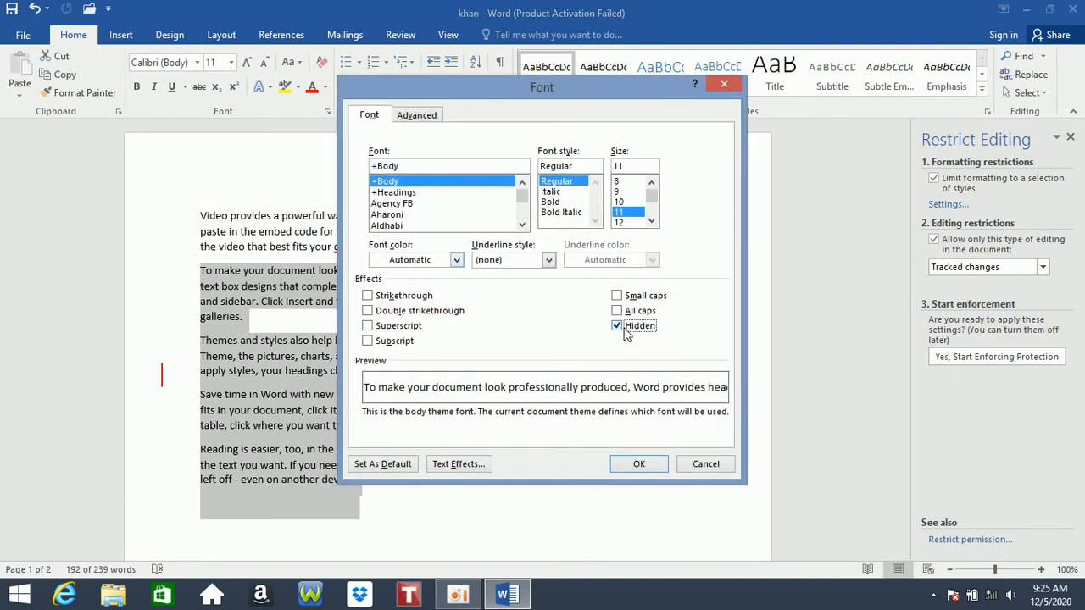
{"action": "left_click", "coordinate": [657, 469]}
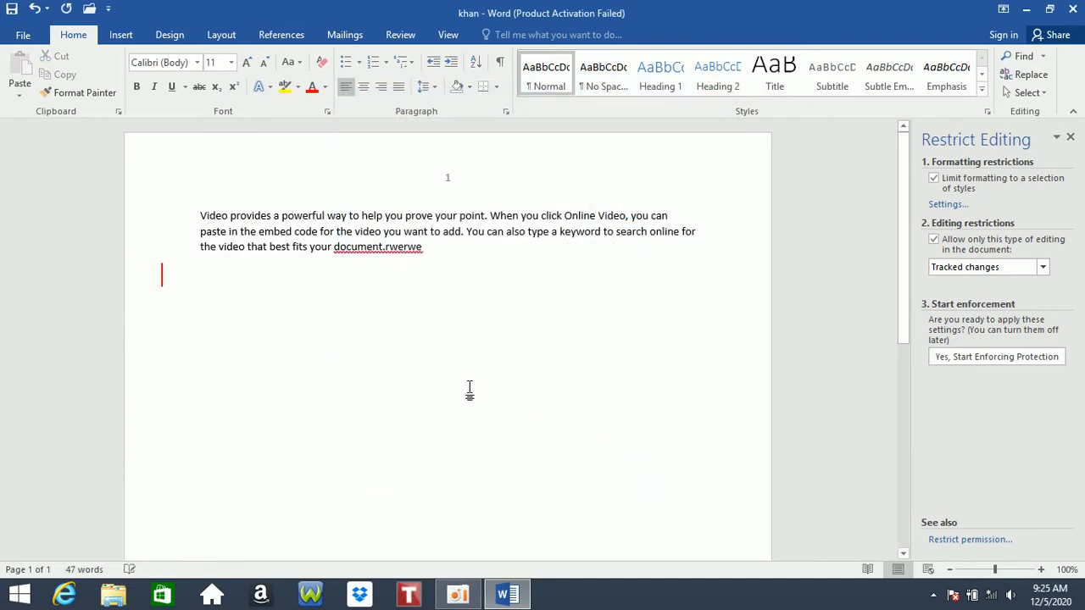
{"action": "left_click_drag", "start_coordinate": [440, 269], "coordinate": [178, 150]}
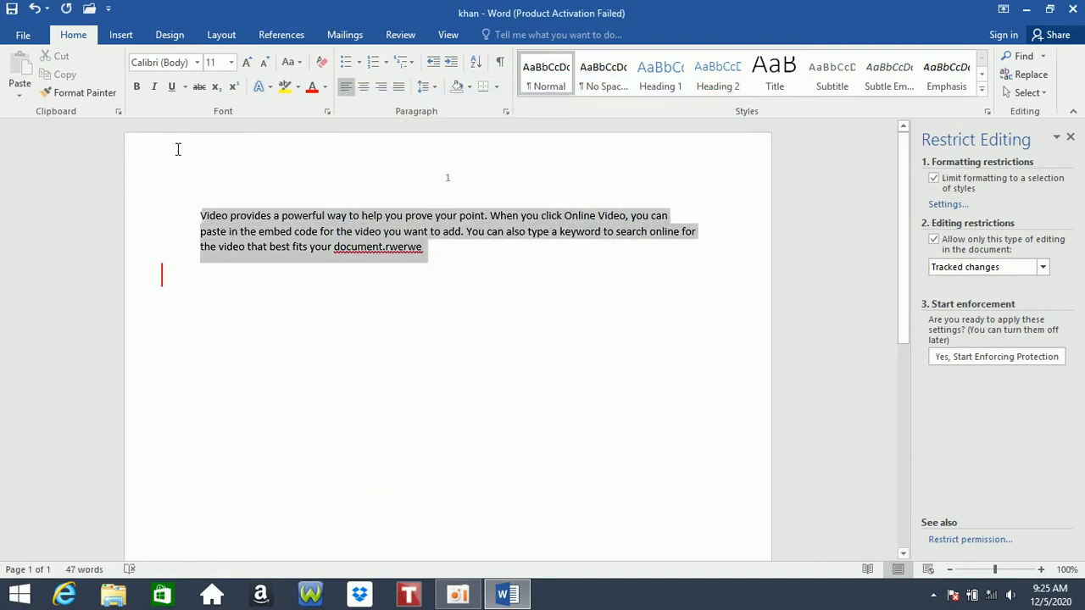
{"action": "left_click", "coordinate": [405, 271]}
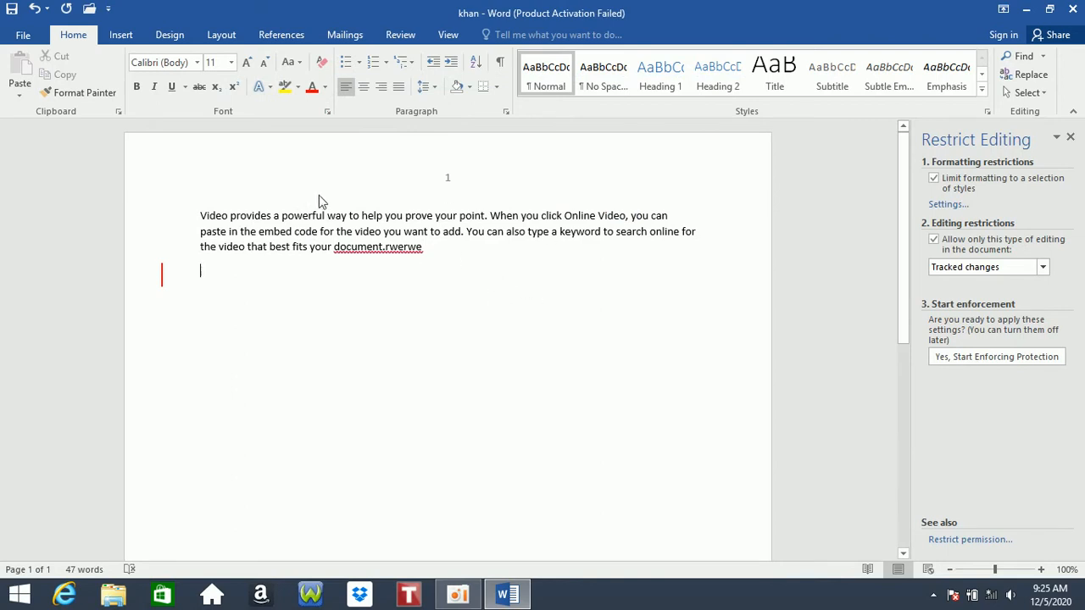
{"action": "left_click", "coordinate": [23, 35]}
{"action": "left_click", "coordinate": [191, 267]}
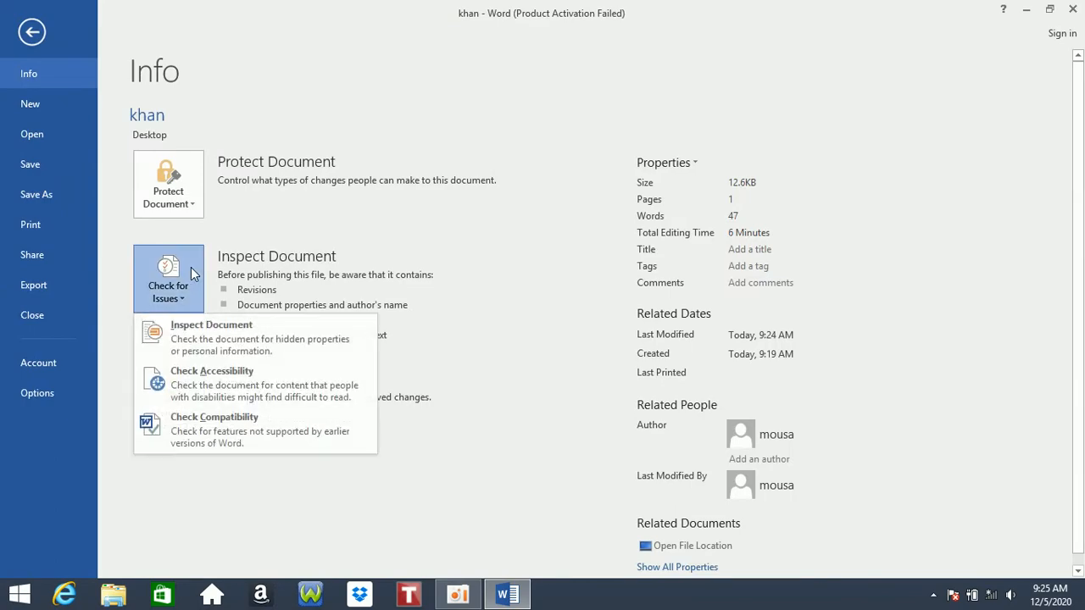
- Save khan and run the Document Inspector on all checked categories
{"action": "left_click", "coordinate": [217, 340]}
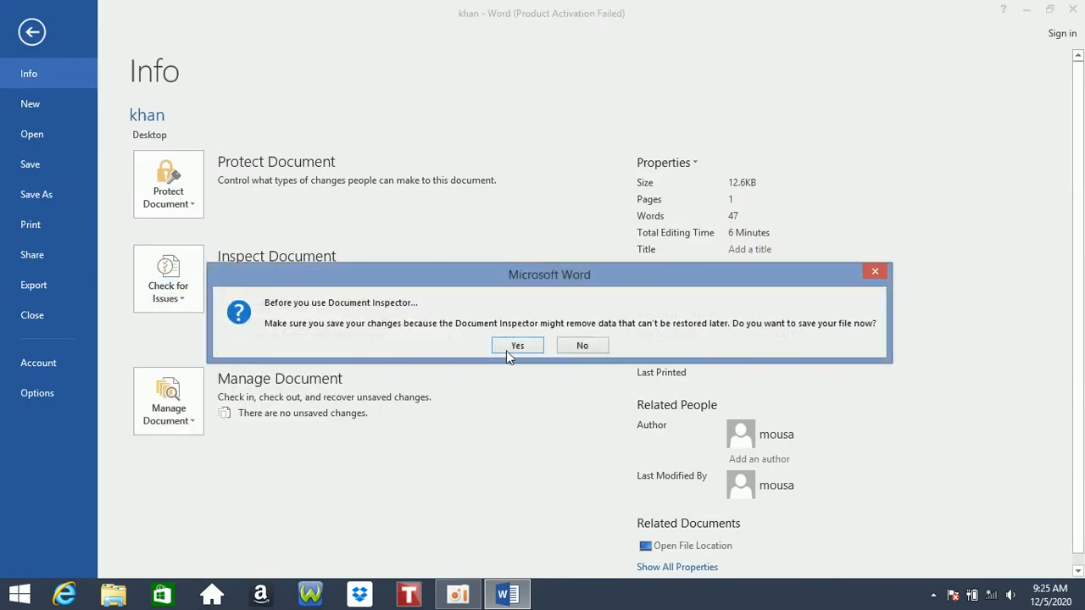
{"action": "left_click", "coordinate": [504, 348]}
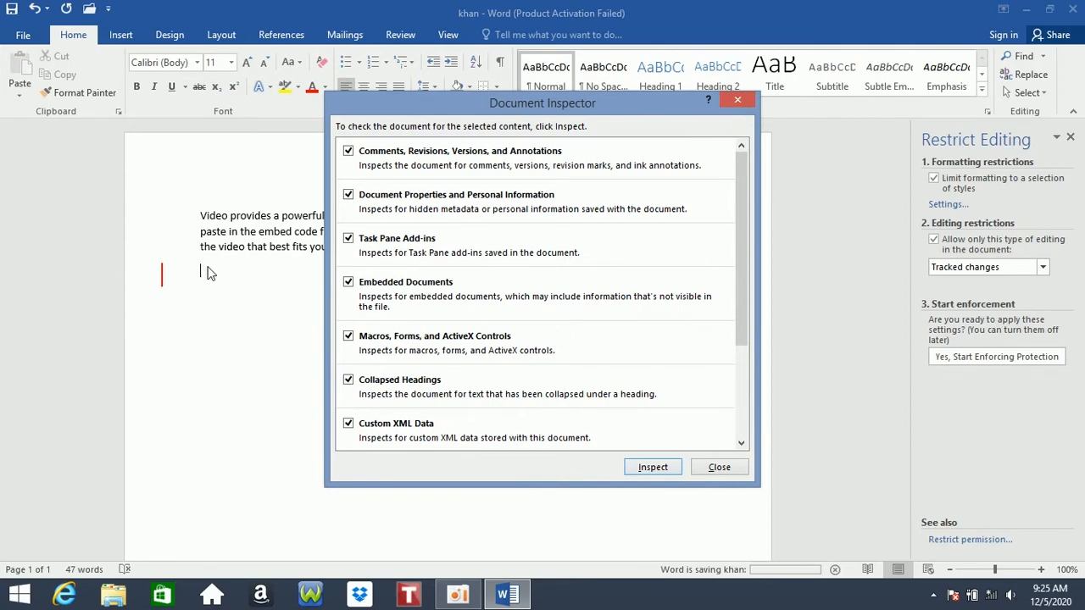
{"action": "left_click", "coordinate": [645, 466]}
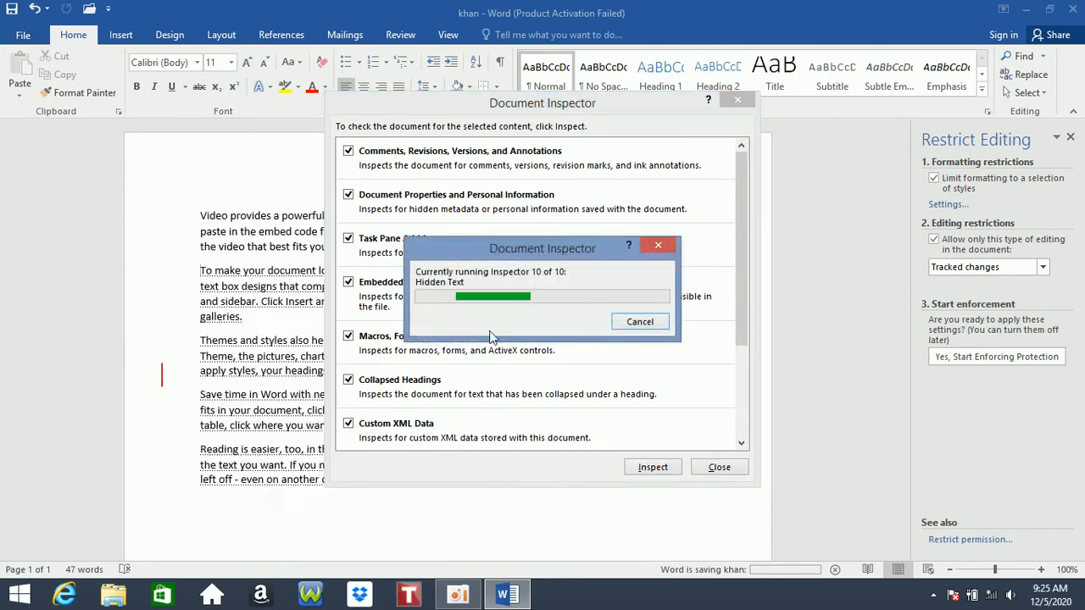
{"action": "scroll", "coordinate": [509, 344], "scroll_direction": "down", "scroll_amount": 2}
{"action": "scroll", "coordinate": [511, 301], "scroll_direction": "up", "scroll_amount": 2}
{"action": "scroll", "coordinate": [511, 307], "scroll_direction": "down", "scroll_amount": 1}
{"action": "scroll", "coordinate": [410, 207], "scroll_direction": "up", "scroll_amount": 1}
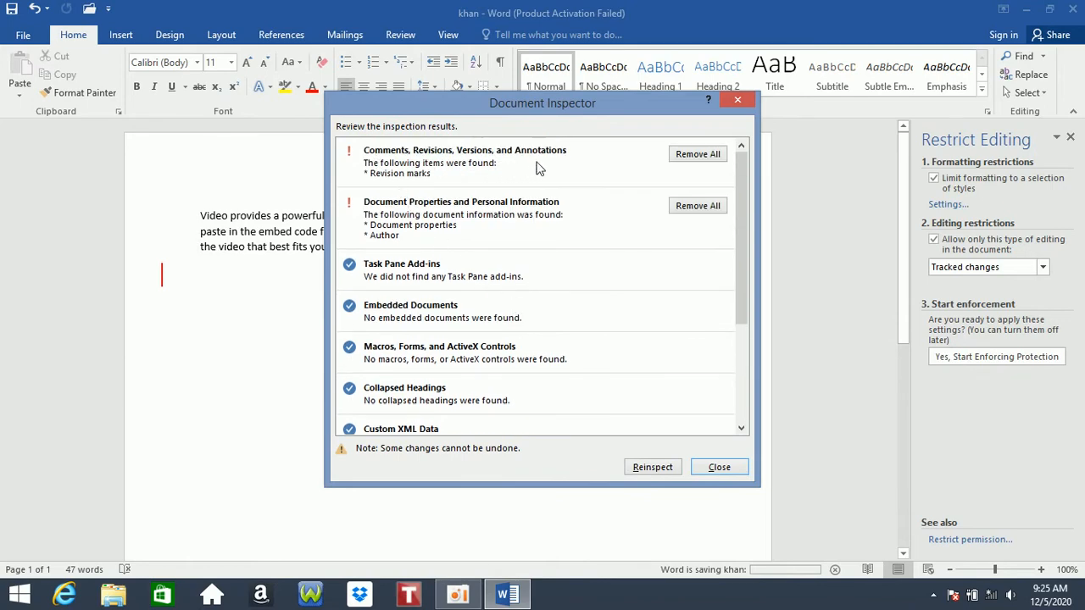
{"action": "scroll", "coordinate": [593, 295], "scroll_direction": "down", "scroll_amount": 3}
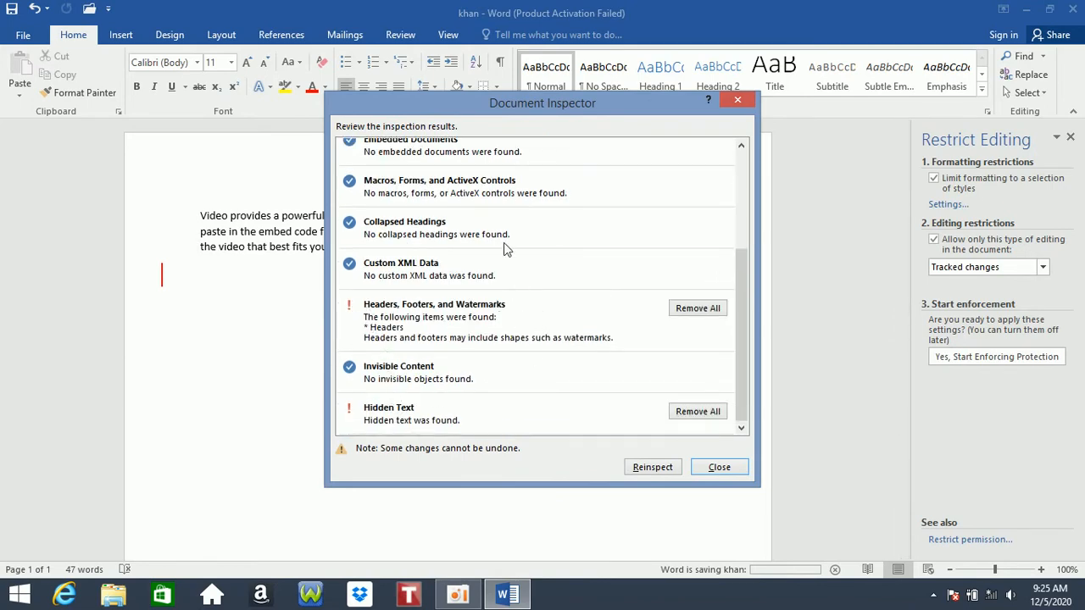
{"action": "left_click_drag", "start_coordinate": [499, 102], "coordinate": [448, 224]}
{"action": "left_click_drag", "start_coordinate": [514, 210], "coordinate": [714, 124]}
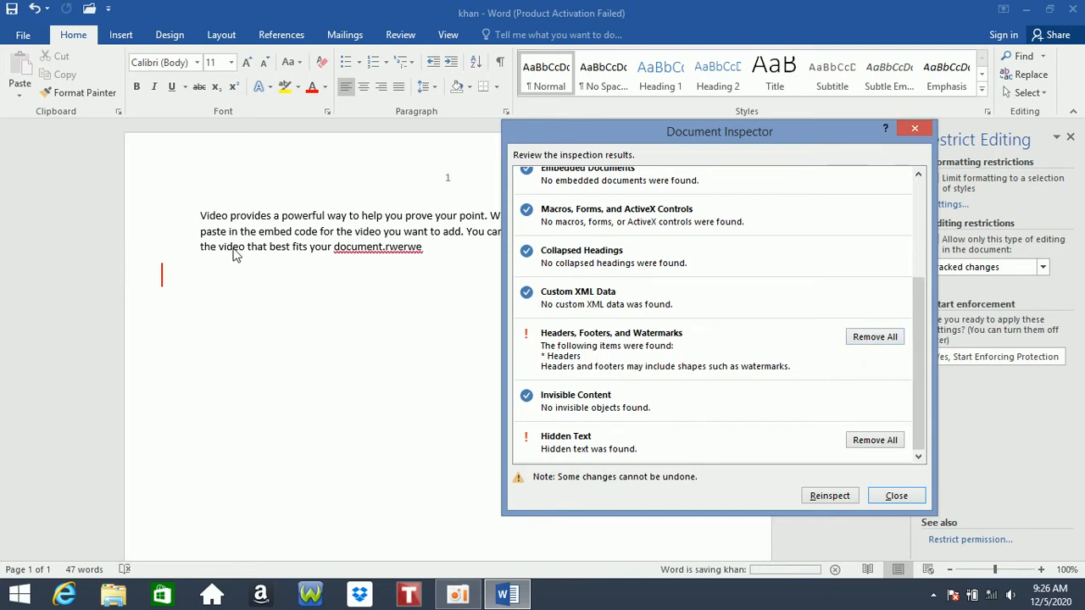
- Remove All for Hidden Text and for Headers, Footers, and Watermarks, then close the Inspector
{"action": "left_click", "coordinate": [892, 441]}
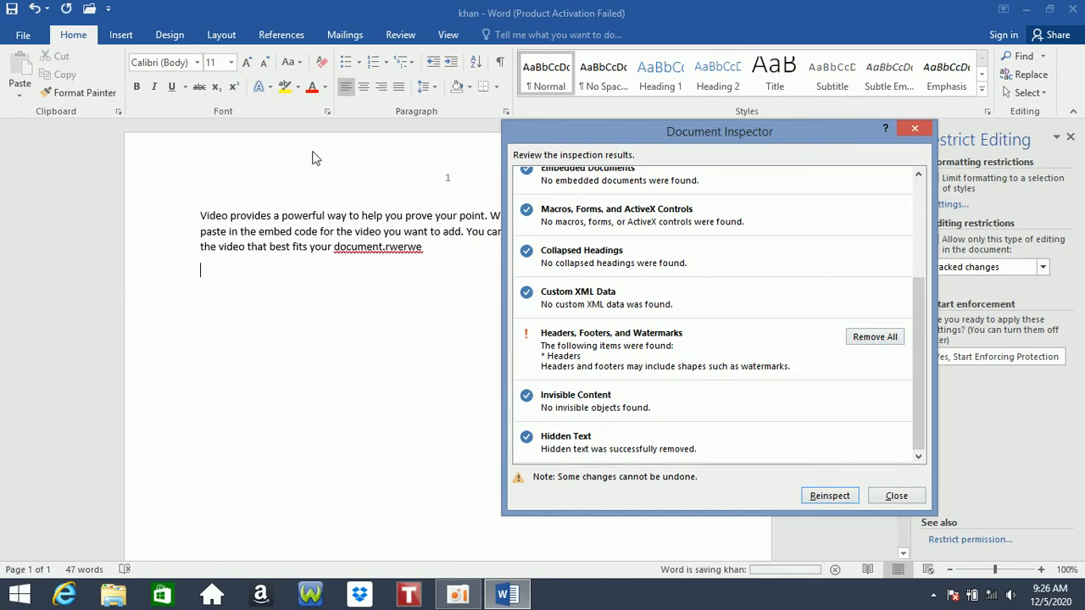
{"action": "left_click", "coordinate": [855, 341]}
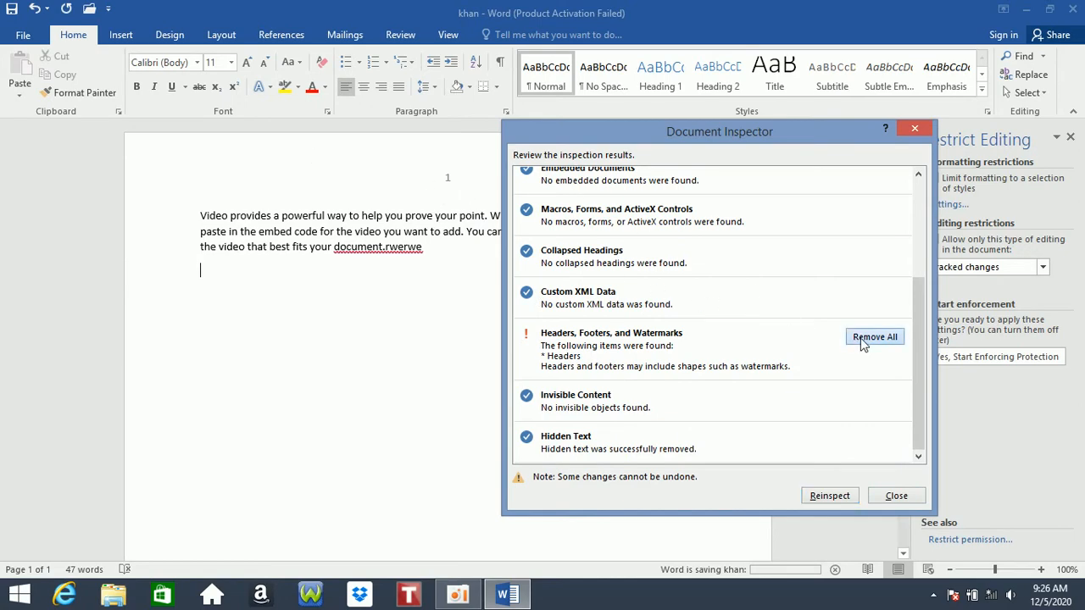
{"action": "left_click", "coordinate": [894, 496]}
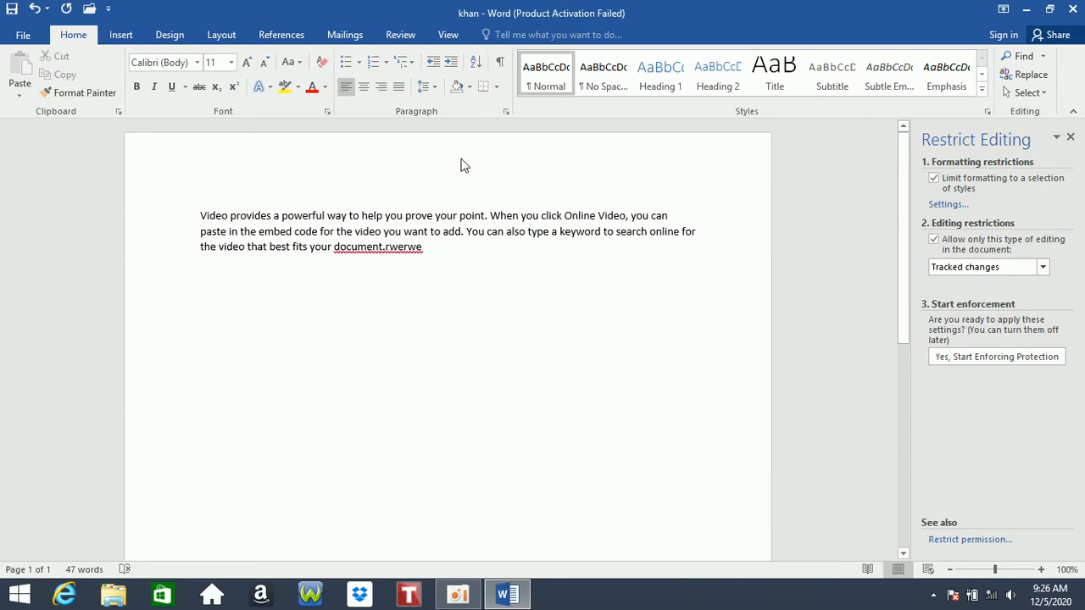
- Run Check Accessibility on khan from the Info page
{"action": "left_click", "coordinate": [23, 35]}
{"action": "left_click", "coordinate": [194, 273]}
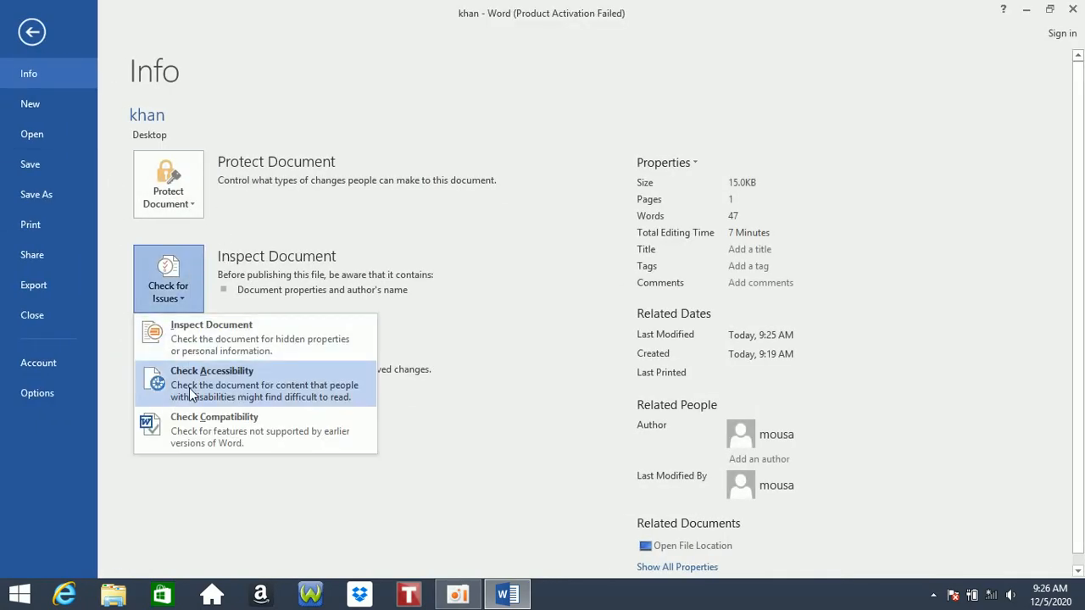
{"action": "left_click", "coordinate": [191, 385]}
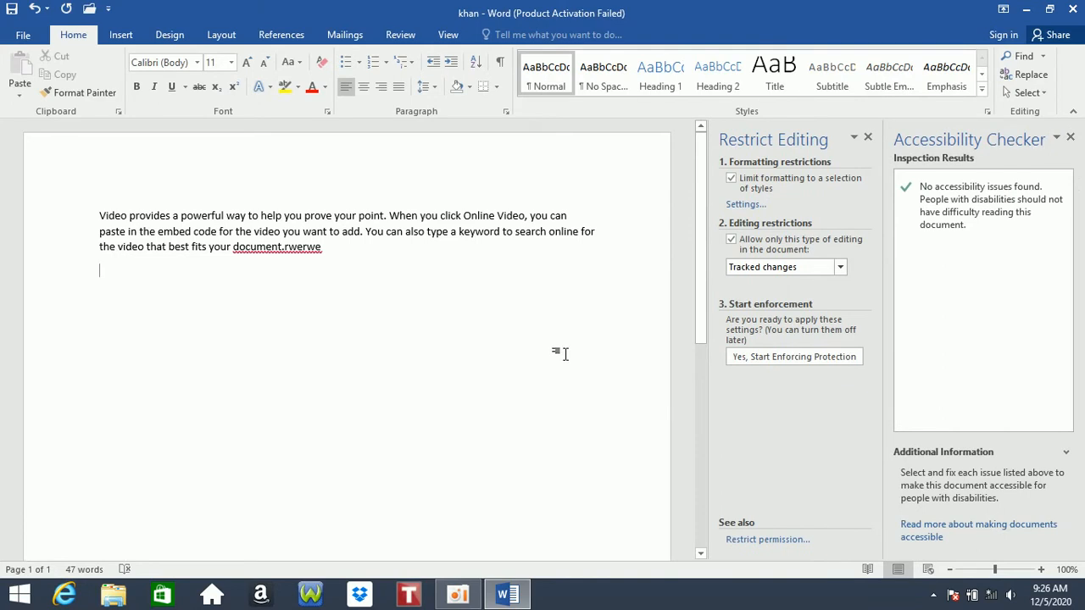
- Close the Restrict Editing and Accessibility Checker panes, then return to the Info page
{"action": "left_click", "coordinate": [867, 137]}
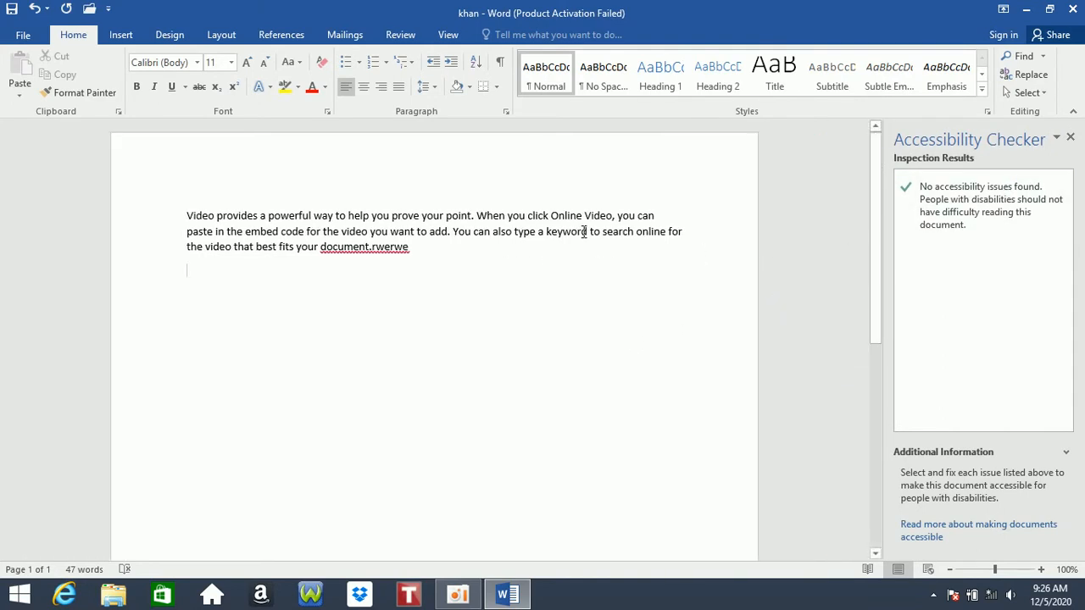
{"action": "left_click_drag", "start_coordinate": [583, 231], "coordinate": [548, 236]}
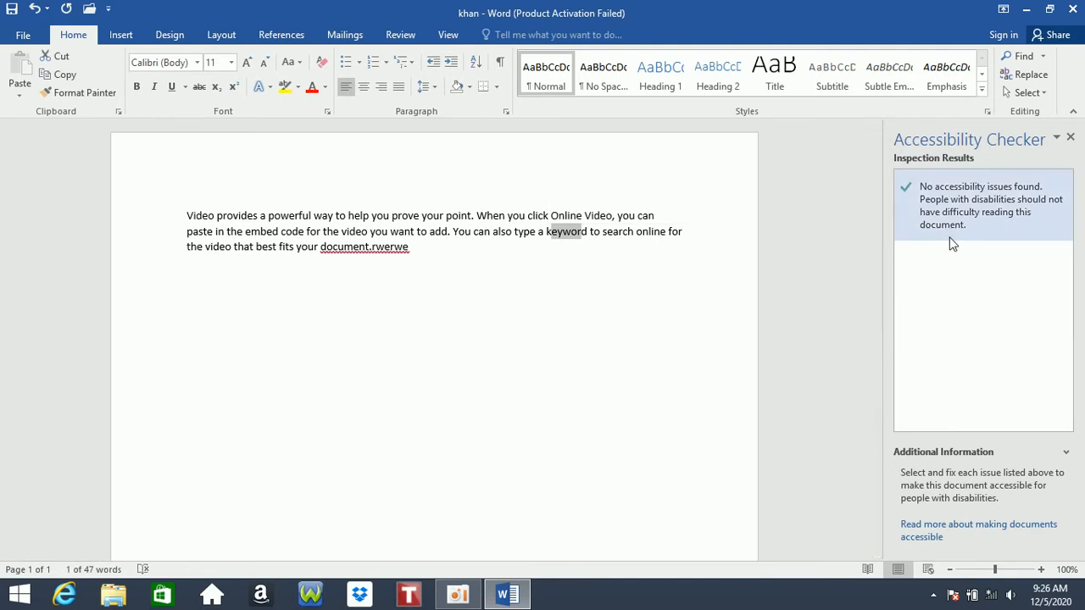
{"action": "left_click", "coordinate": [1070, 136]}
{"action": "left_click", "coordinate": [17, 37]}
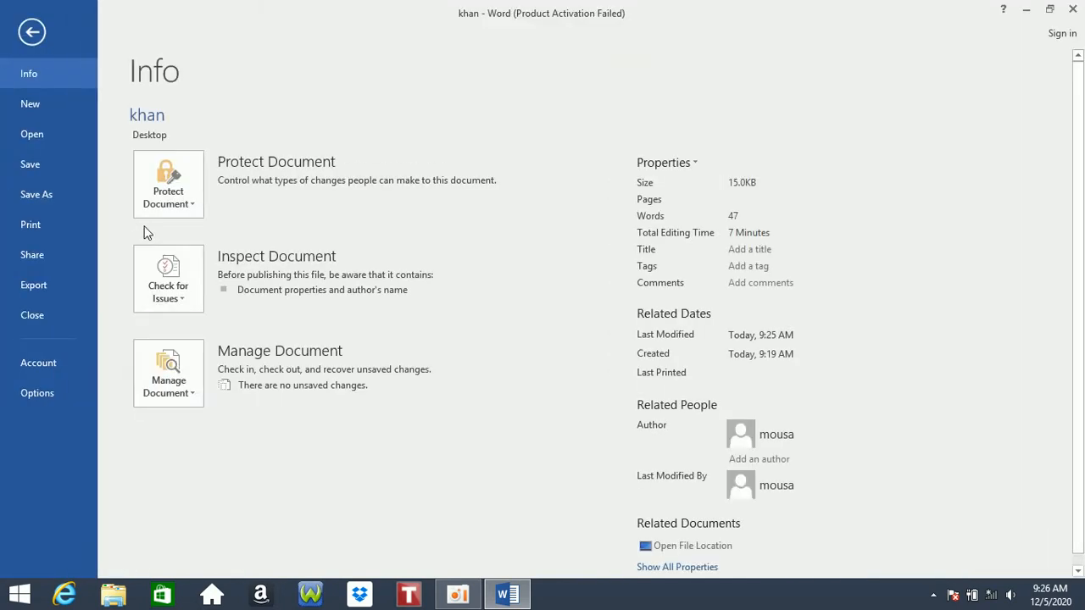
- Run Check Compatibility, confirm no issues for Word 97-2003, 2007 and 2010, then close the checker
{"action": "left_click", "coordinate": [168, 280]}
{"action": "left_click", "coordinate": [182, 433]}
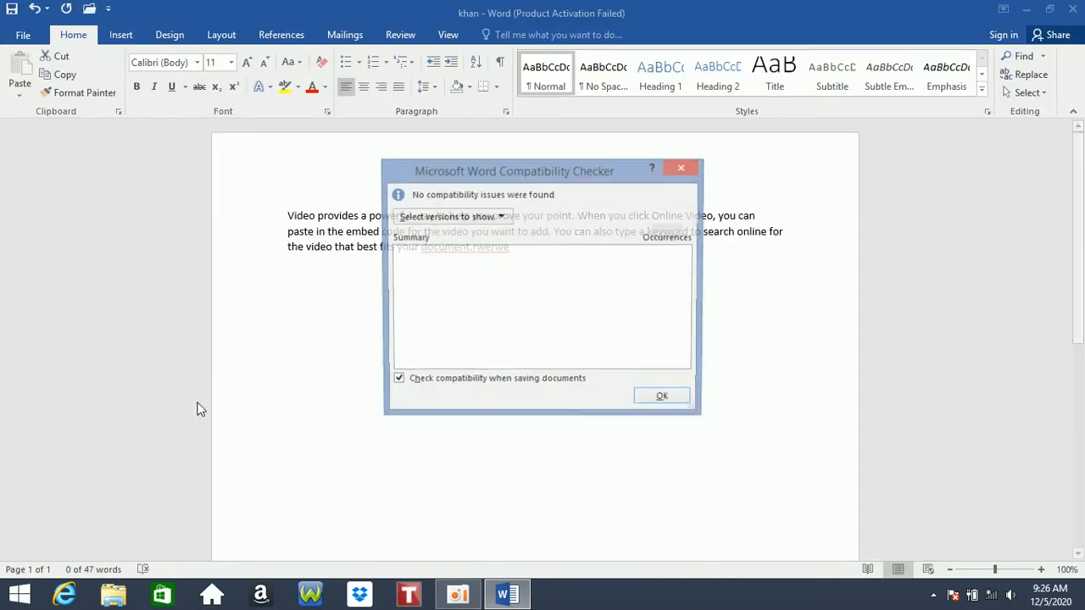
{"action": "left_click_drag", "start_coordinate": [484, 172], "coordinate": [604, 176]}
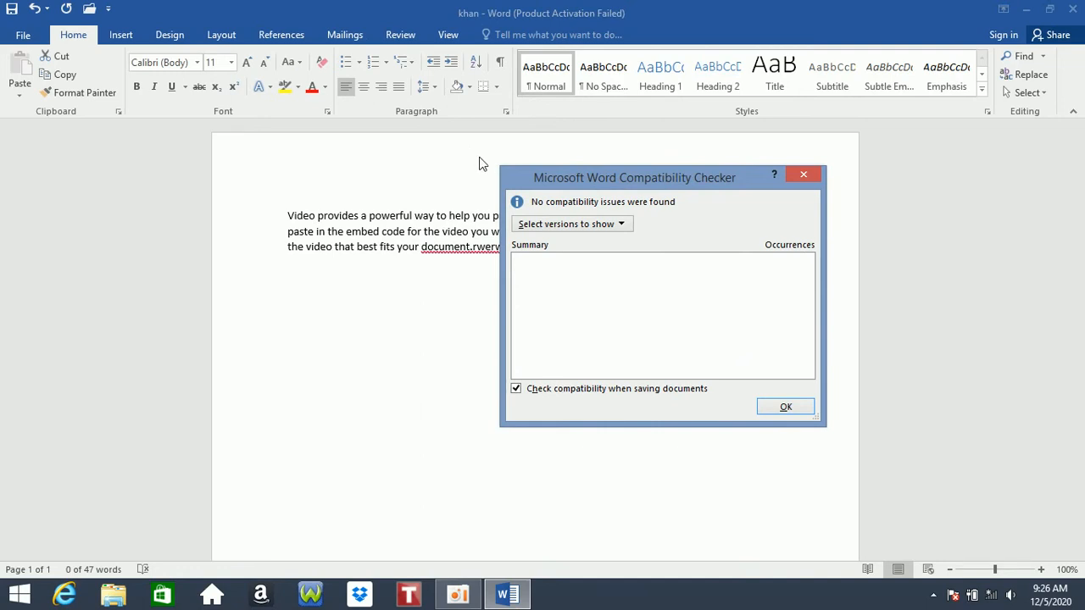
{"action": "left_click", "coordinate": [593, 223]}
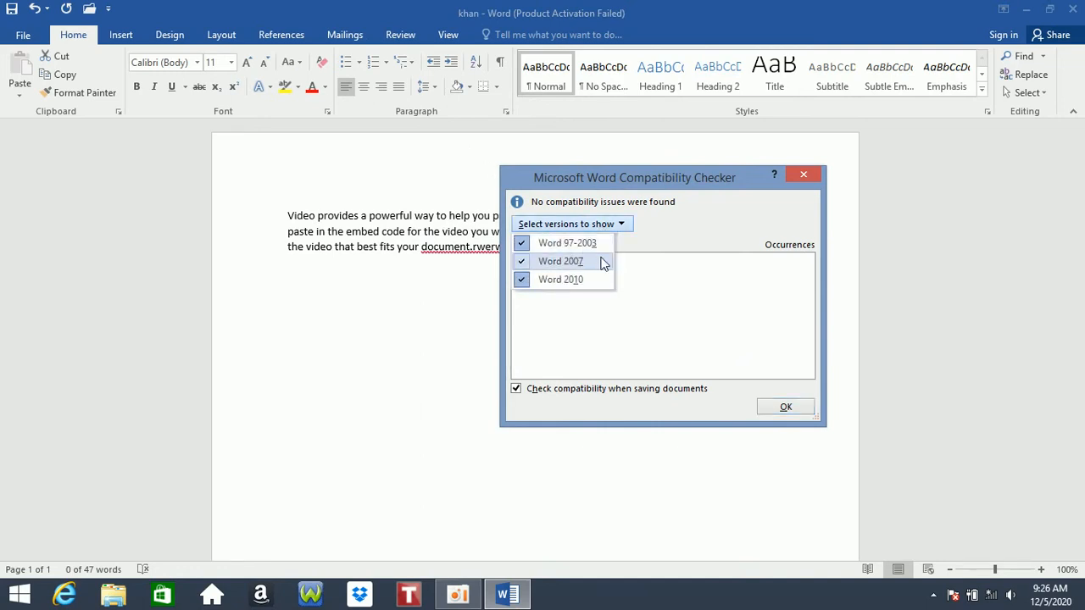
{"action": "left_click", "coordinate": [804, 176]}
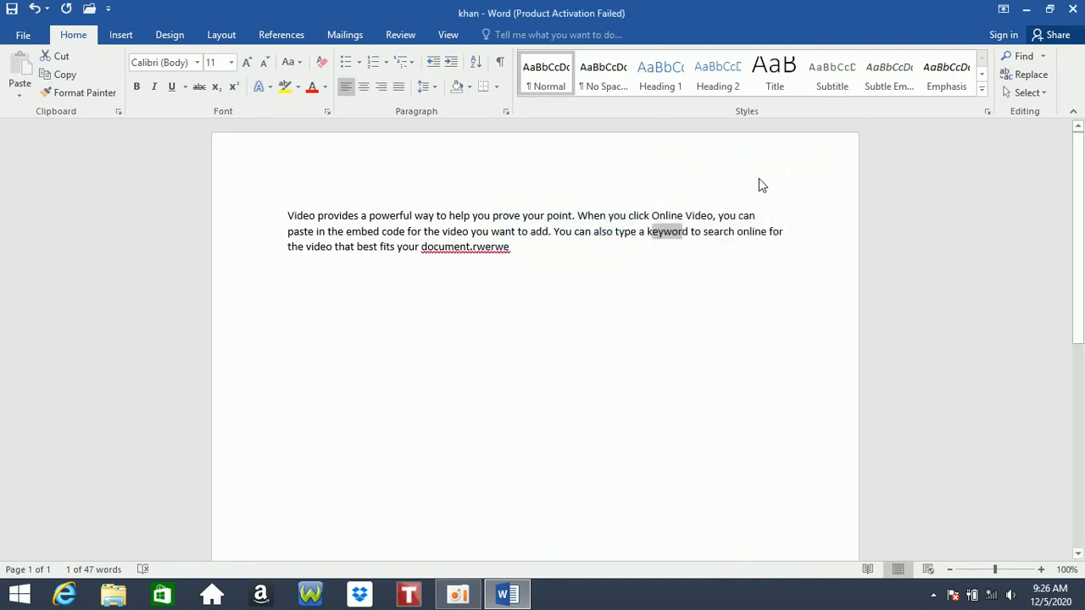
- Close the khan document and Word without saving changes
{"action": "left_click", "coordinate": [24, 36]}
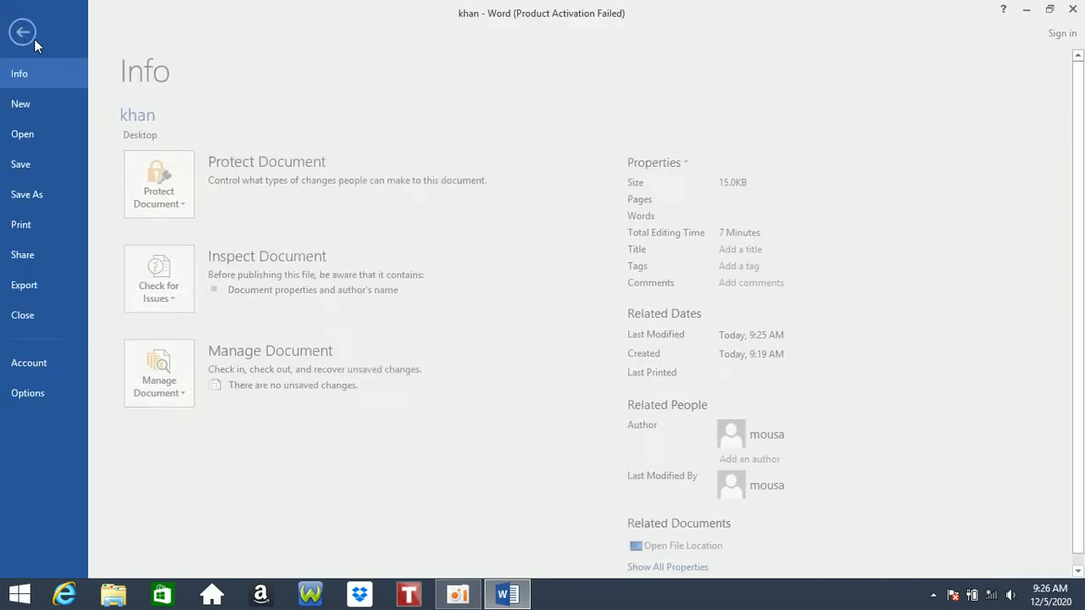
{"action": "left_click", "coordinate": [181, 386]}
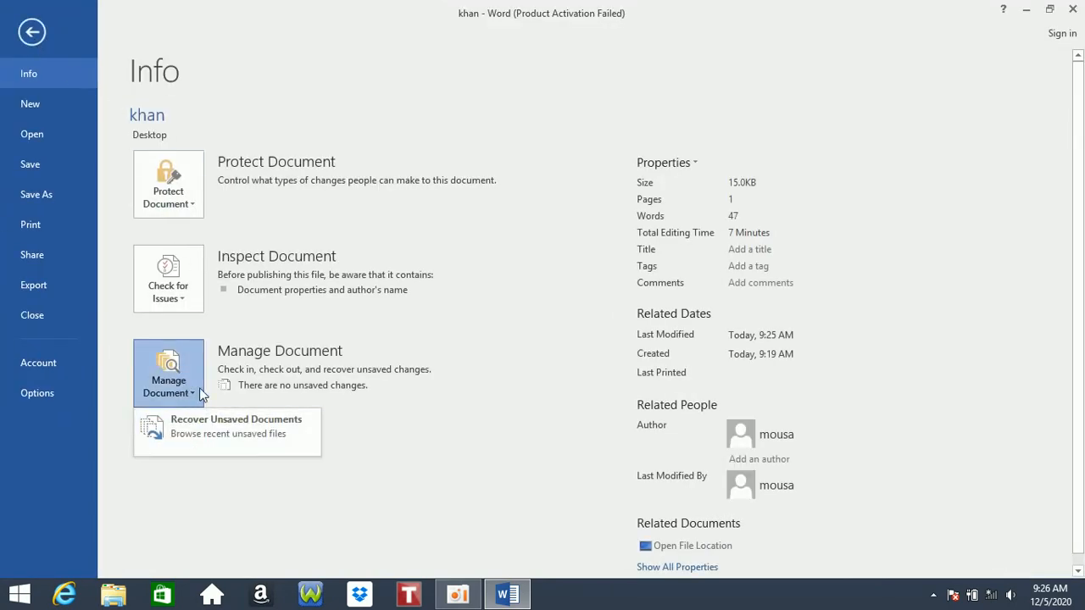
{"action": "left_click", "coordinate": [26, 34]}
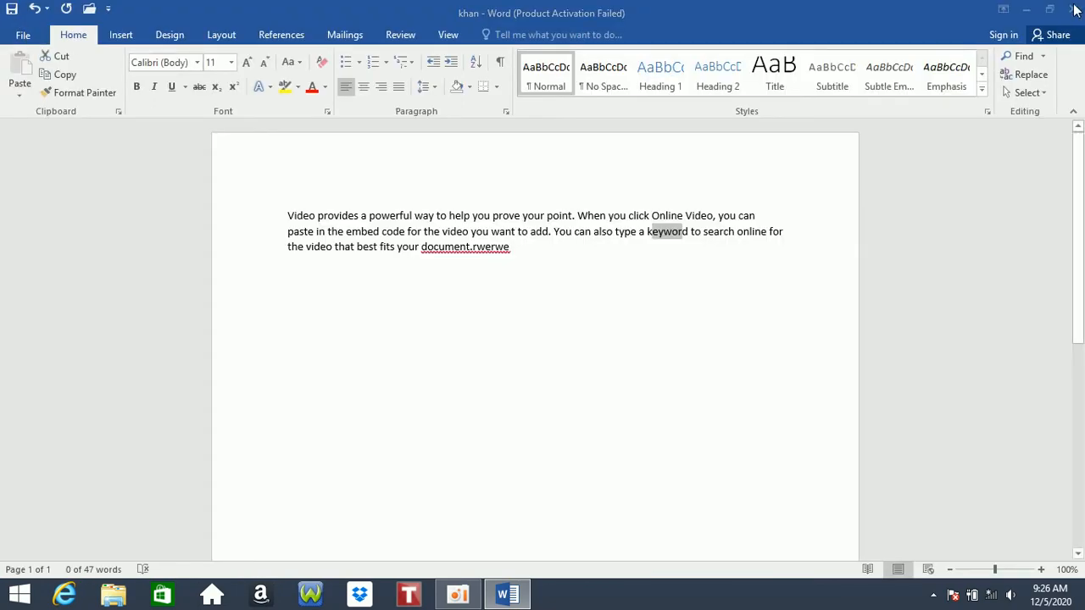
{"action": "key", "text": "alt+F4"}
{"action": "left_click", "coordinate": [559, 331]}
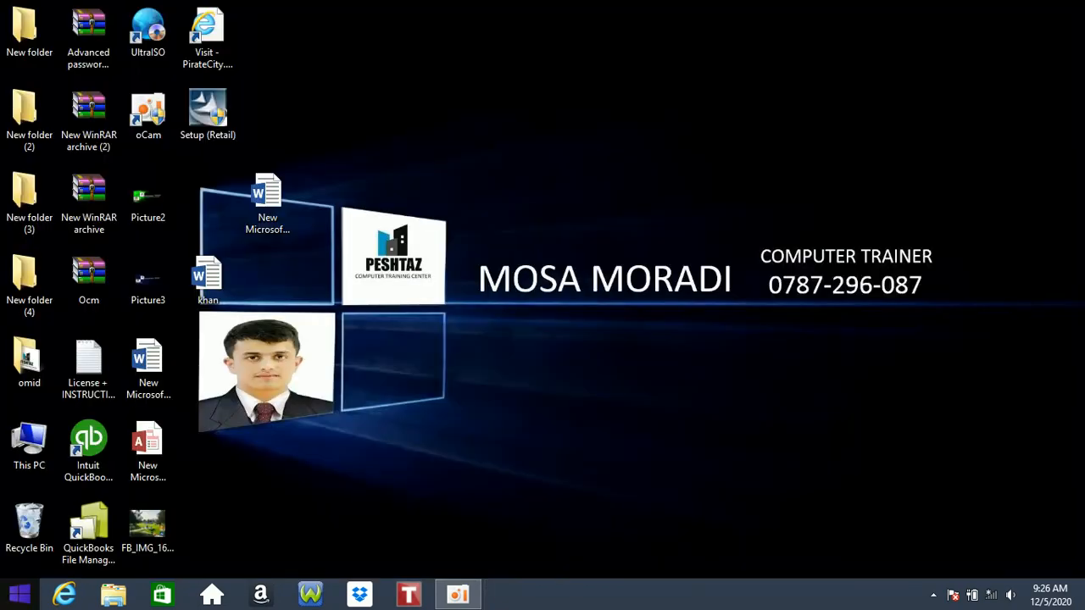
- Relaunch Word 2016 from a Start search for 'win'
{"action": "key", "text": "super"}
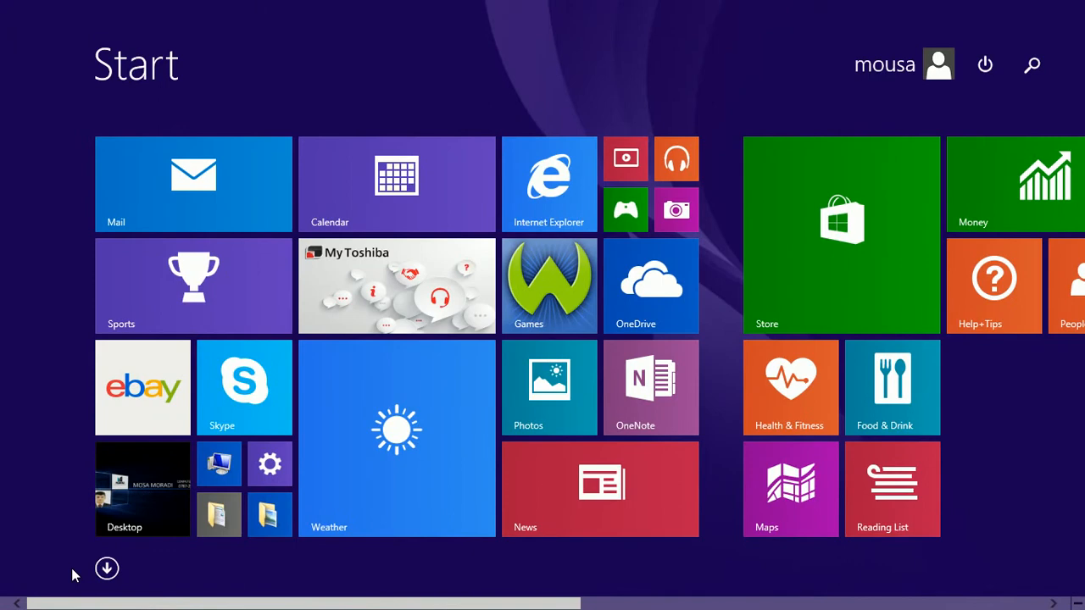
{"action": "type", "text": "win"}
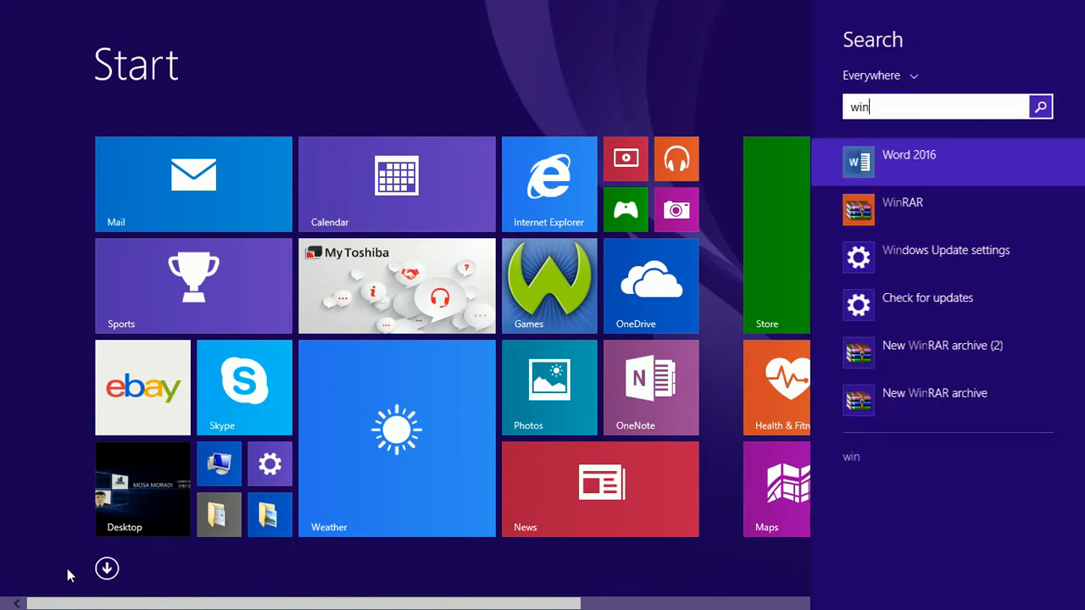
{"action": "key", "text": "Return"}
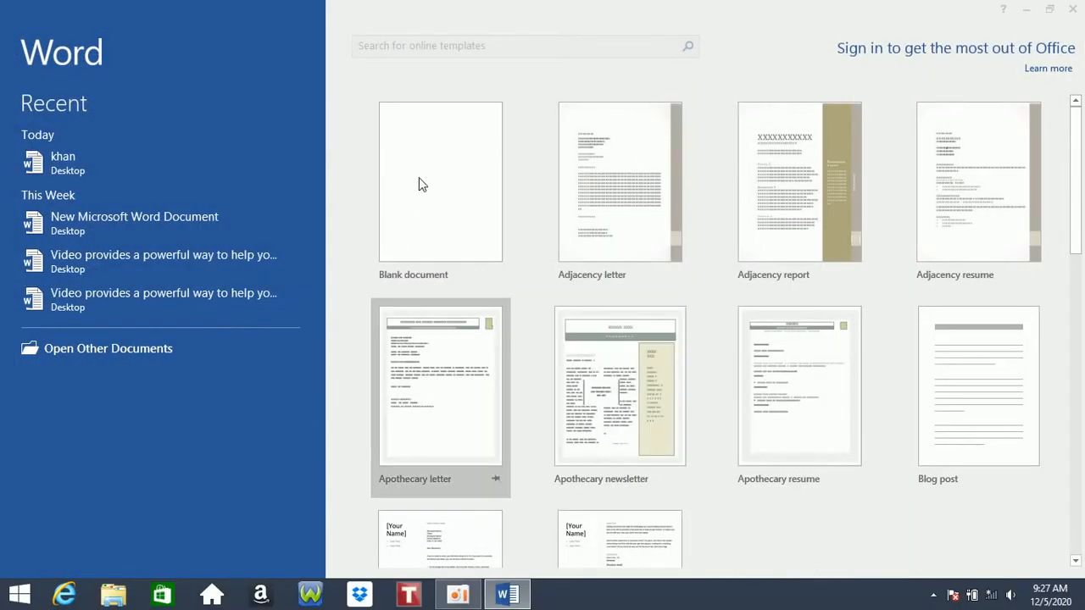
- Dismiss the activation notice and fill a blank document with sample paragraphs from the =rand() formula
{"action": "left_click", "coordinate": [700, 452]}
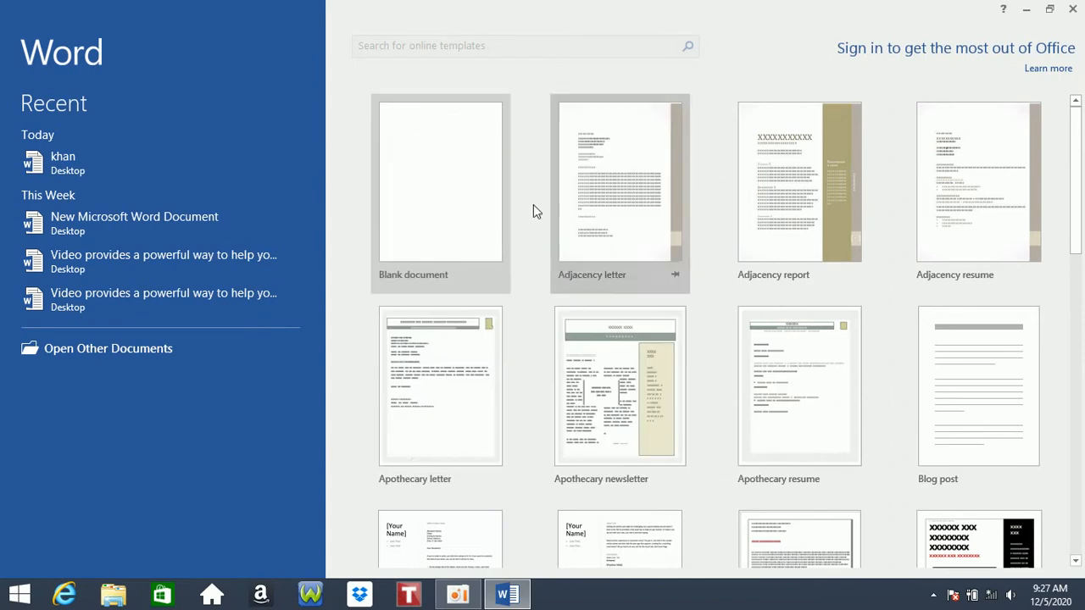
{"action": "left_click", "coordinate": [380, 206]}
{"action": "type", "text": "=rna"}
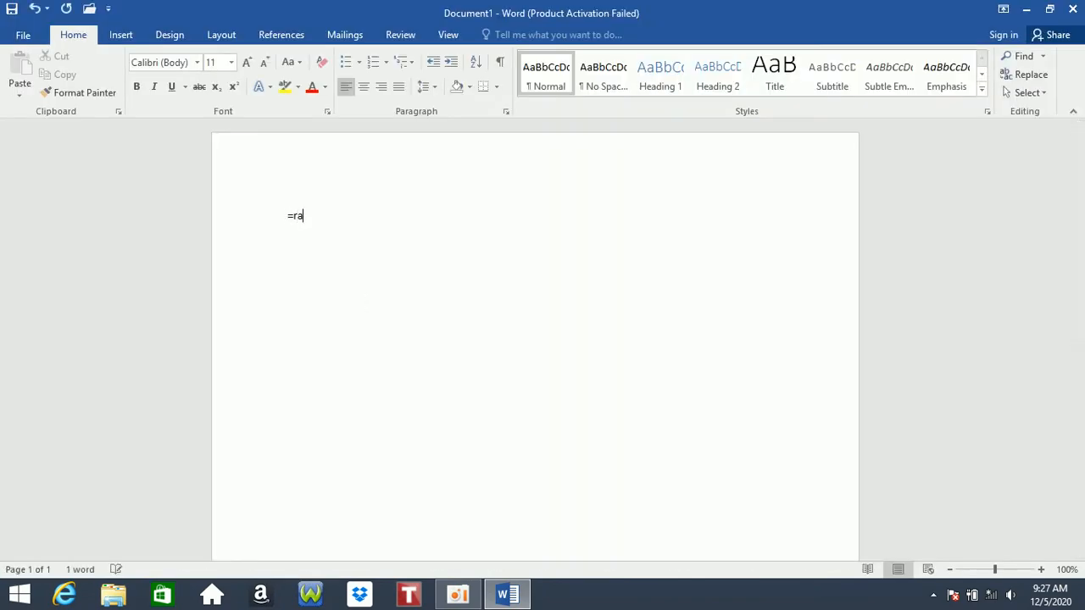
{"action": "type", "text": "d()"}
{"action": "key", "text": "Return"}
- Add nonsense lines 'dfsdifydsf', 'dfsdofydsfyds' and 'fdjshfdshfds', then close Word without saving
{"action": "type", "text": "dfsdifydsf"}
{"action": "key", "text": "Return"}
{"action": "type", "text": "dfsdofydsfyds"}
{"action": "key", "text": "Return"}
{"action": "type", "text": "fdjshfdshfds"}
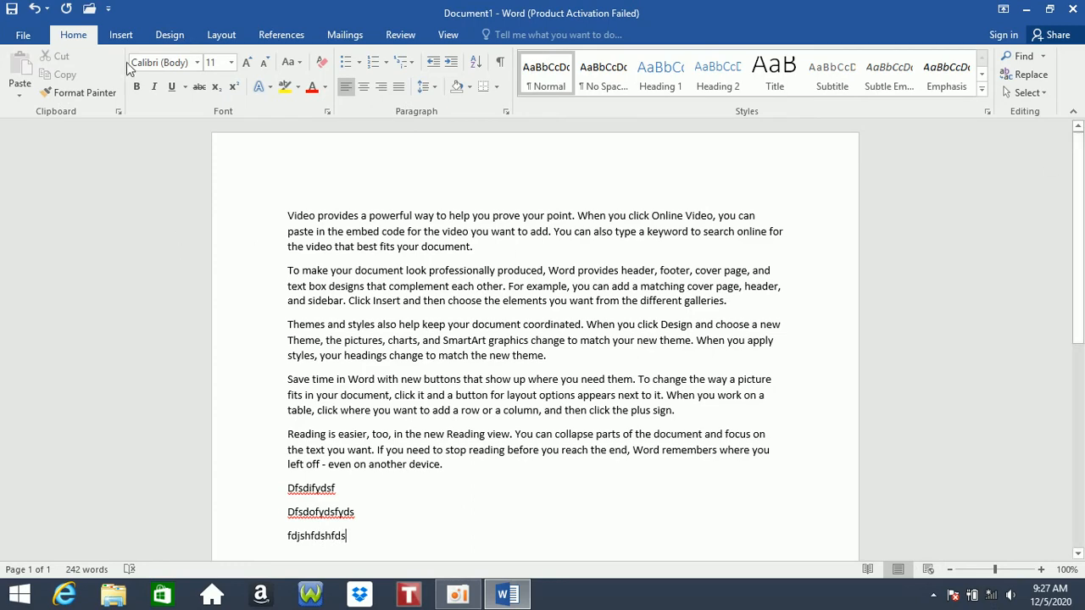
{"action": "left_click", "coordinate": [1074, 10]}
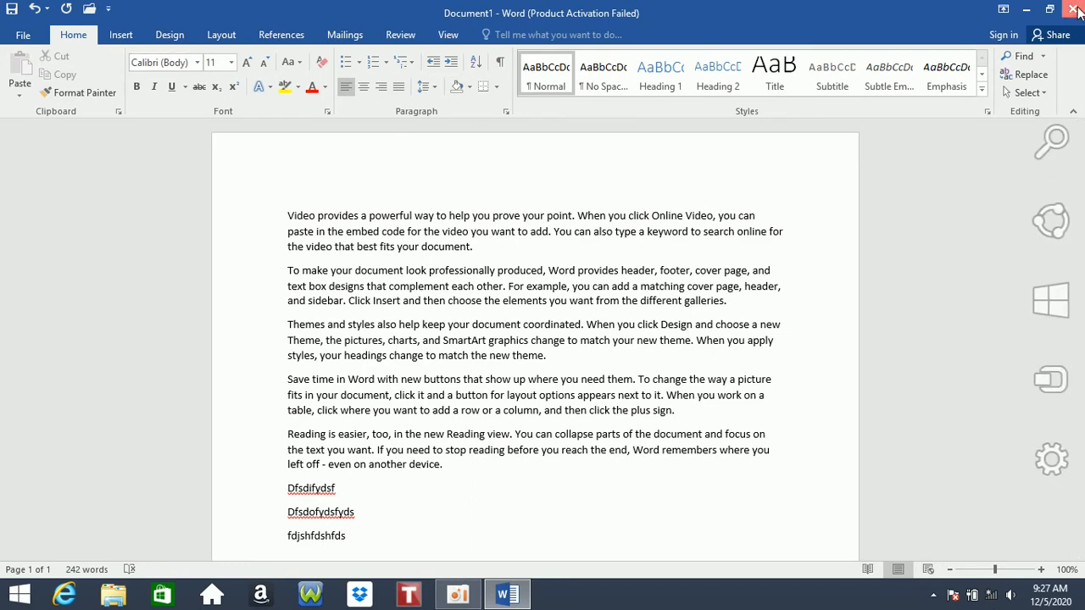
{"action": "left_click", "coordinate": [549, 331]}
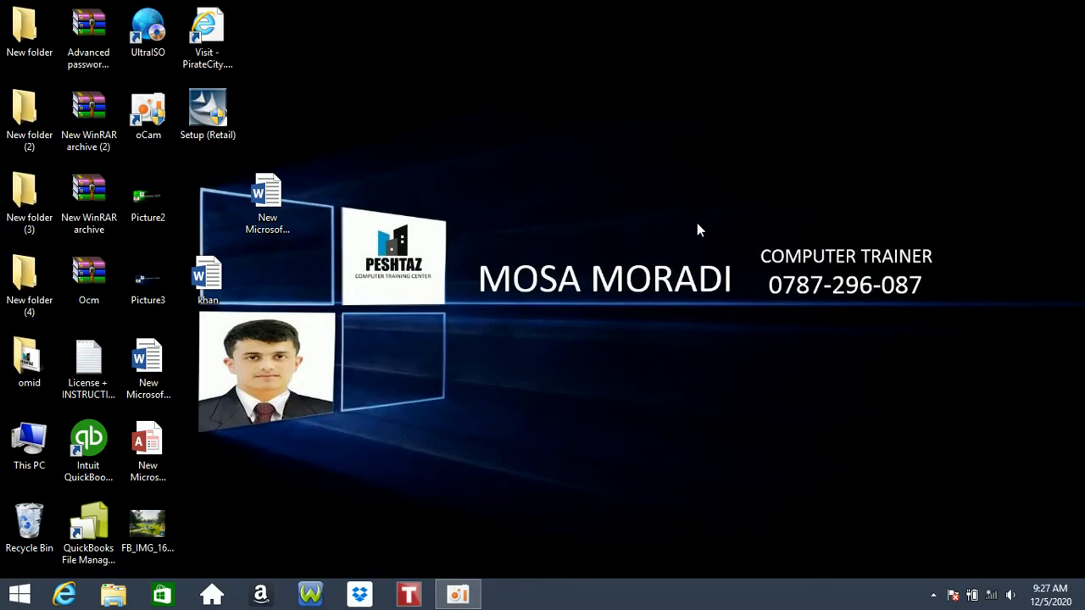
- Relaunch Word 2016 via a Start search for 'win', dismiss activation, and start a blank document
{"action": "left_click", "coordinate": [4, 601]}
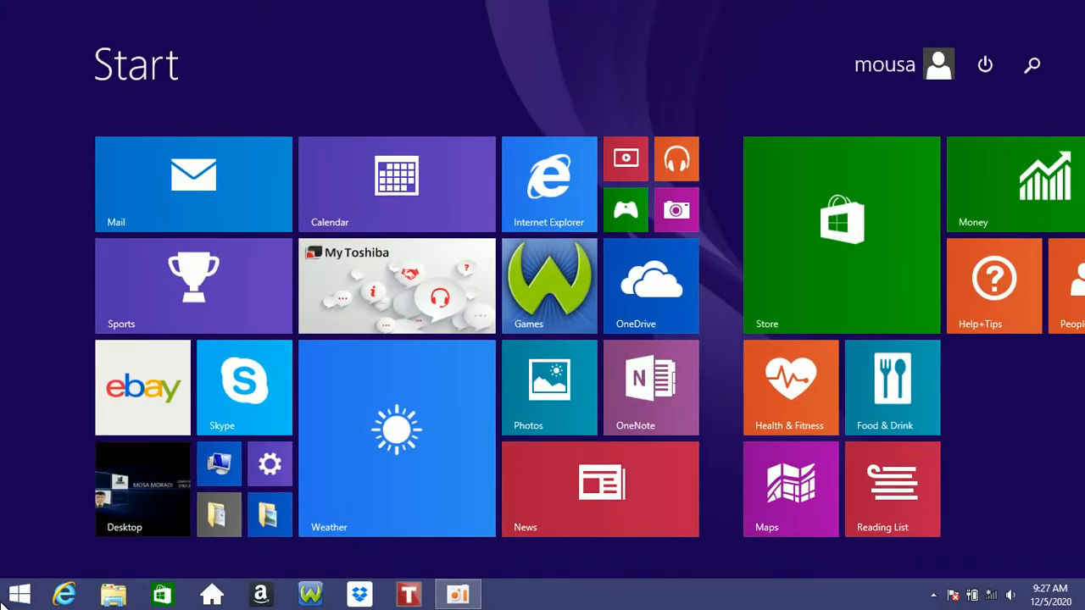
{"action": "type", "text": "win"}
{"action": "key", "text": "Return"}
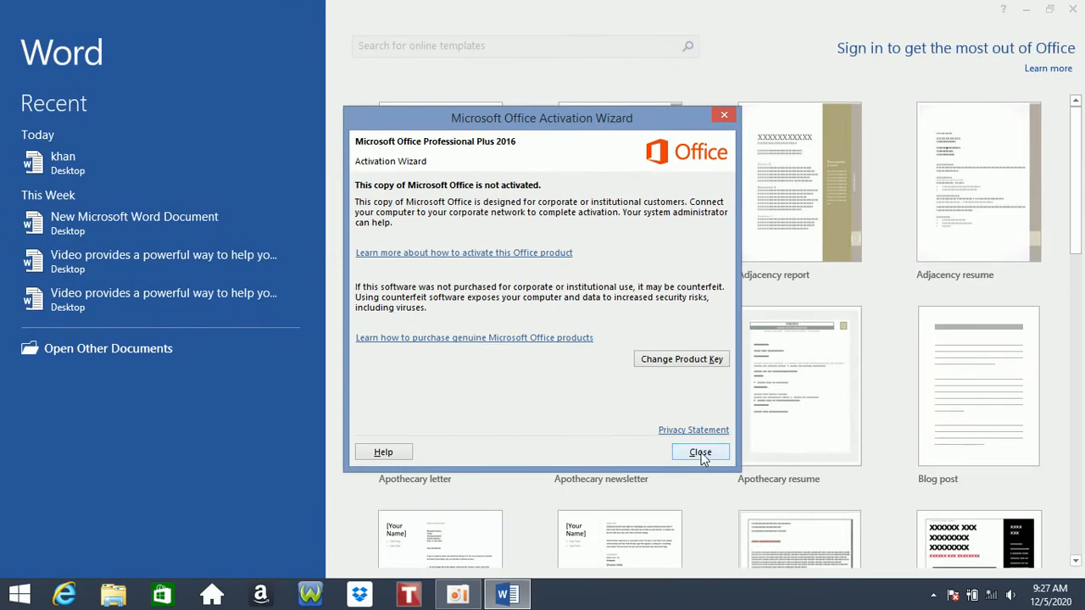
{"action": "left_click", "coordinate": [699, 452]}
{"action": "left_click", "coordinate": [419, 185]}
- Use Manage Document > Recover Unsaved Documents to open the discarded .asd file
{"action": "left_click", "coordinate": [24, 34]}
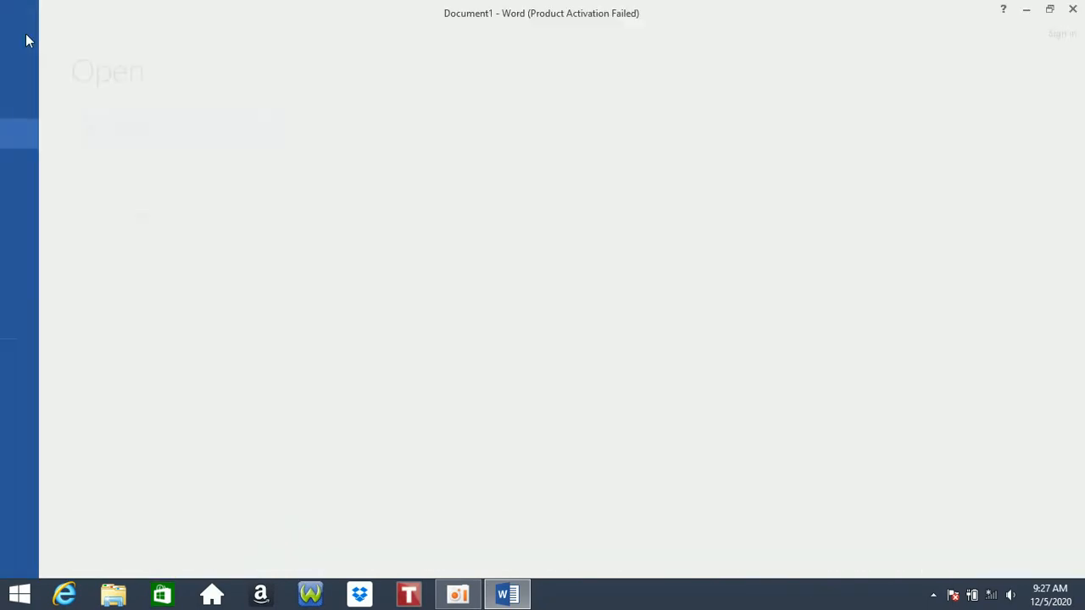
{"action": "left_click", "coordinate": [38, 75]}
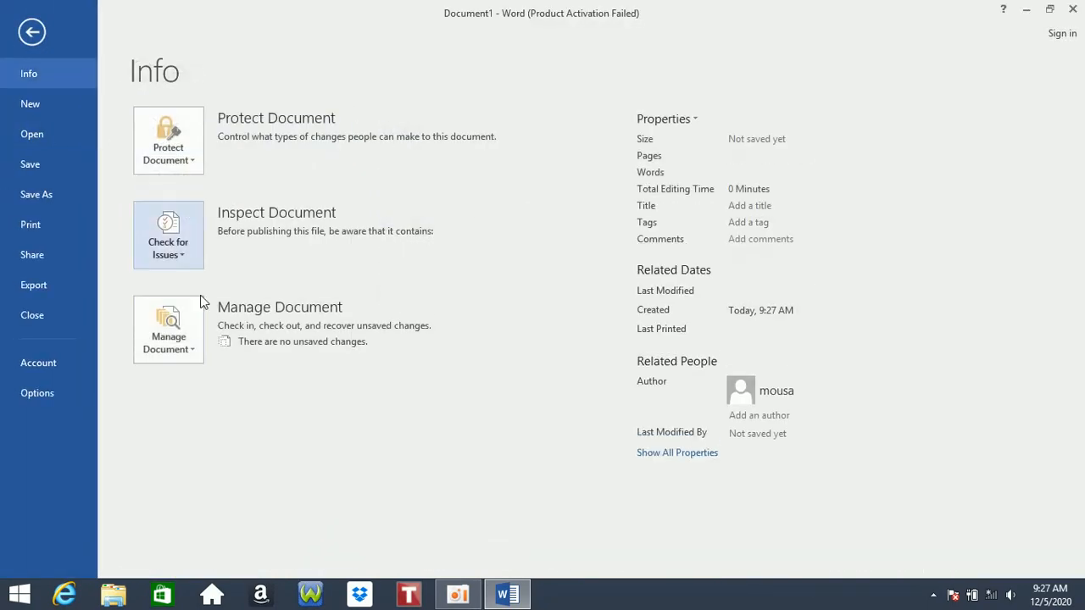
{"action": "left_click", "coordinate": [182, 341]}
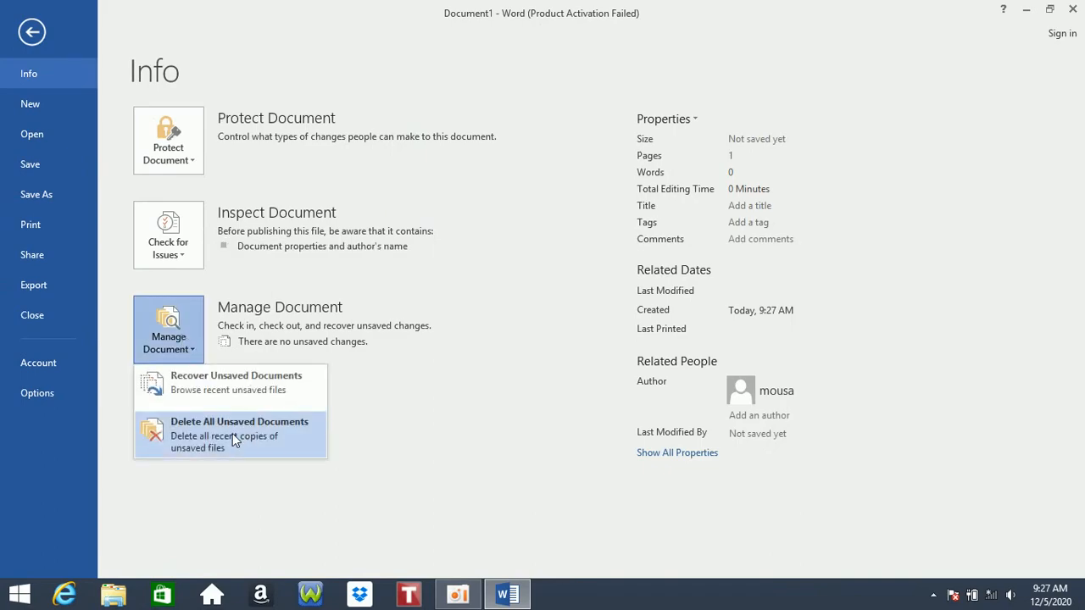
{"action": "left_click", "coordinate": [197, 392]}
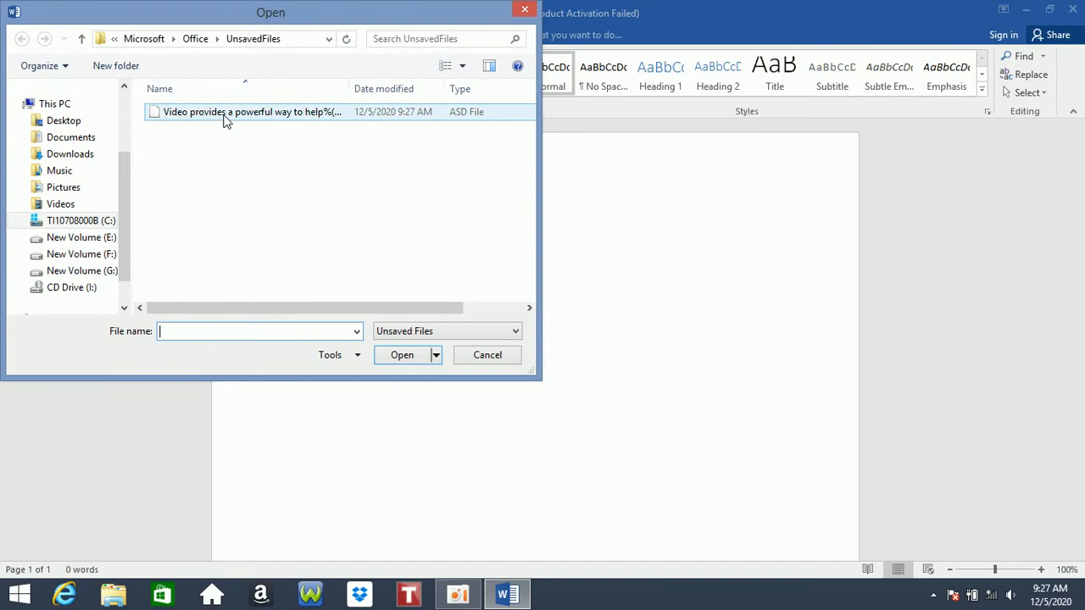
{"action": "left_click_drag", "start_coordinate": [206, 17], "coordinate": [306, 112]}
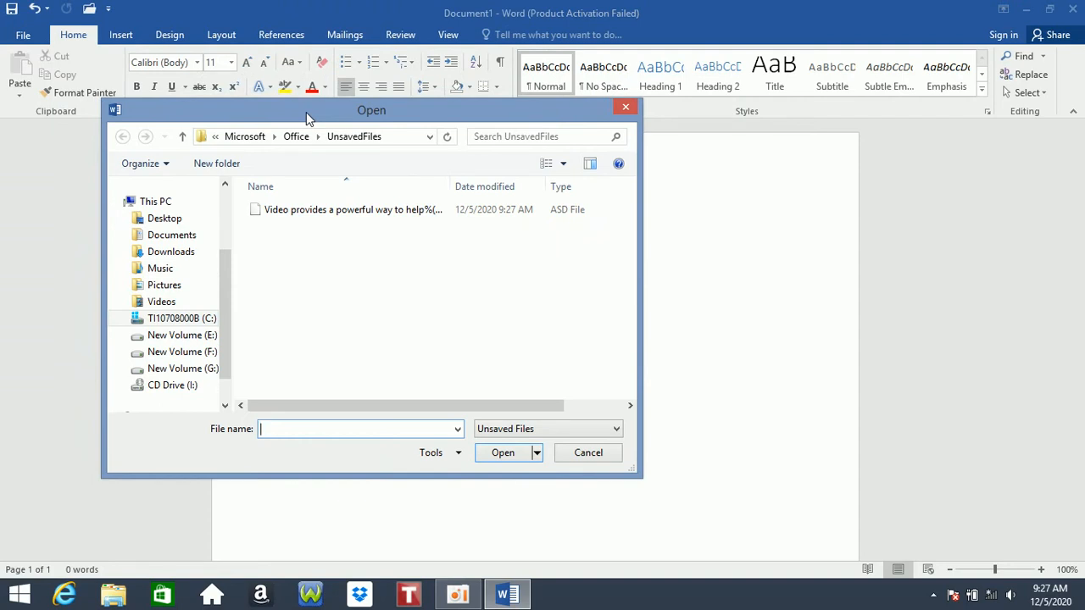
{"action": "left_click", "coordinate": [375, 215]}
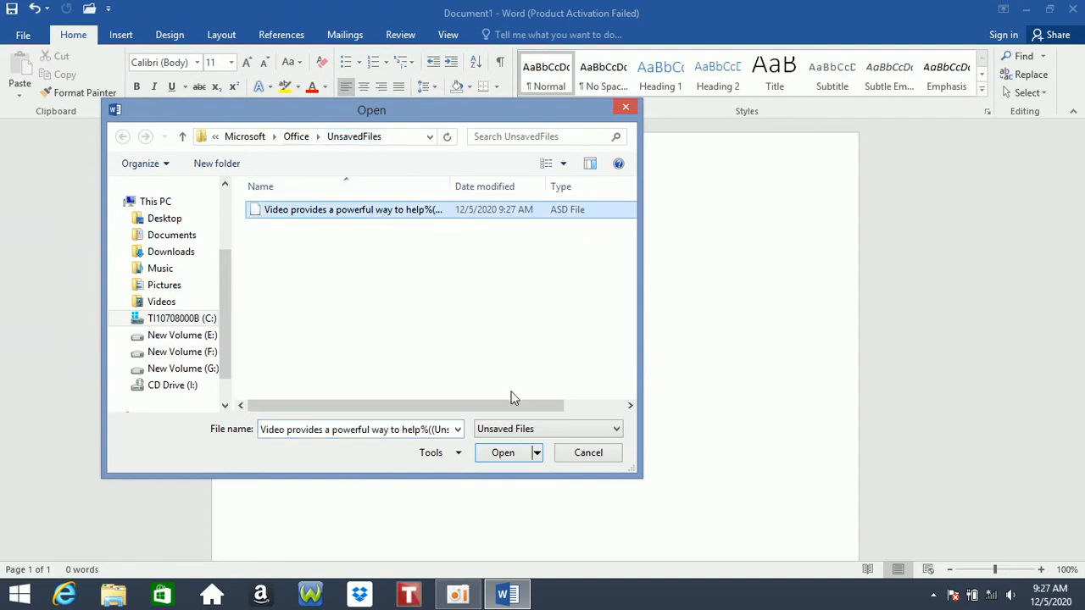
{"action": "left_click", "coordinate": [500, 459]}
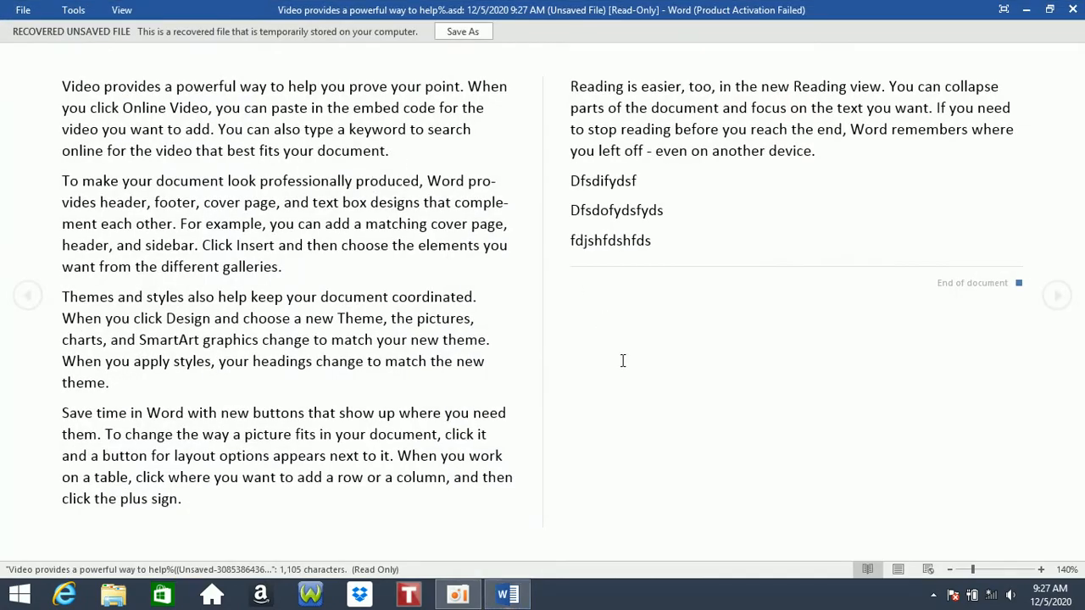
- Switch to Print Layout, glance at Manage Document and Check for Issues menus, then quit Word
{"action": "left_click", "coordinate": [899, 572]}
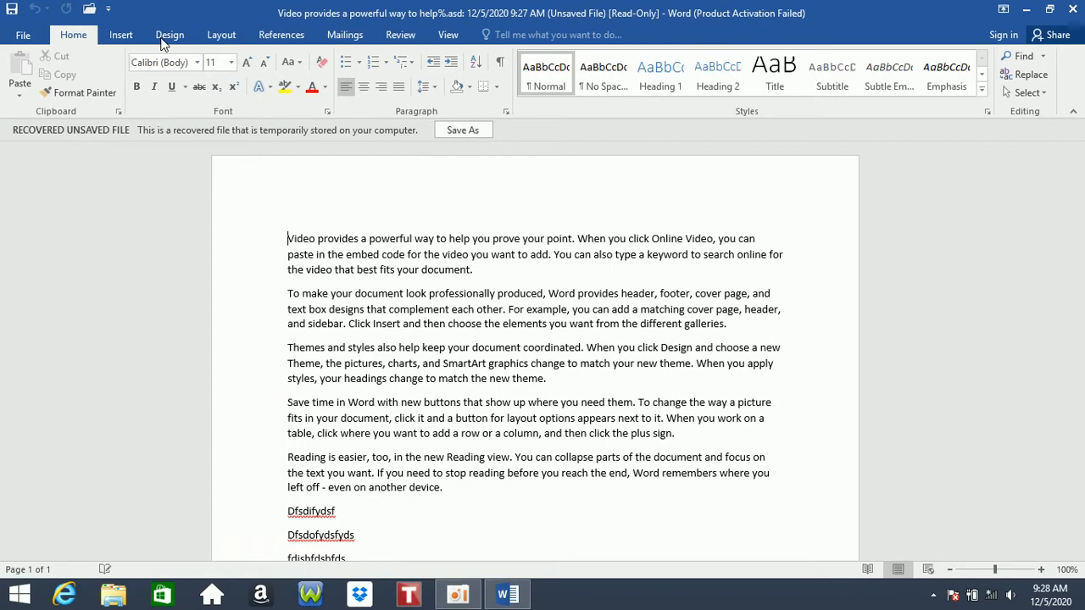
{"action": "left_click", "coordinate": [23, 34]}
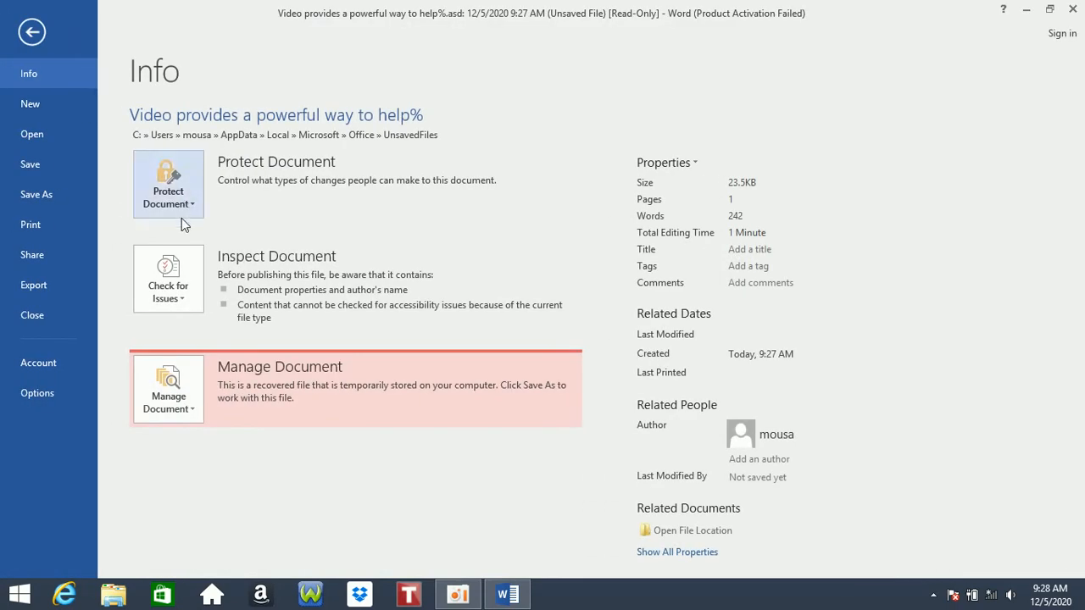
{"action": "left_click", "coordinate": [169, 391]}
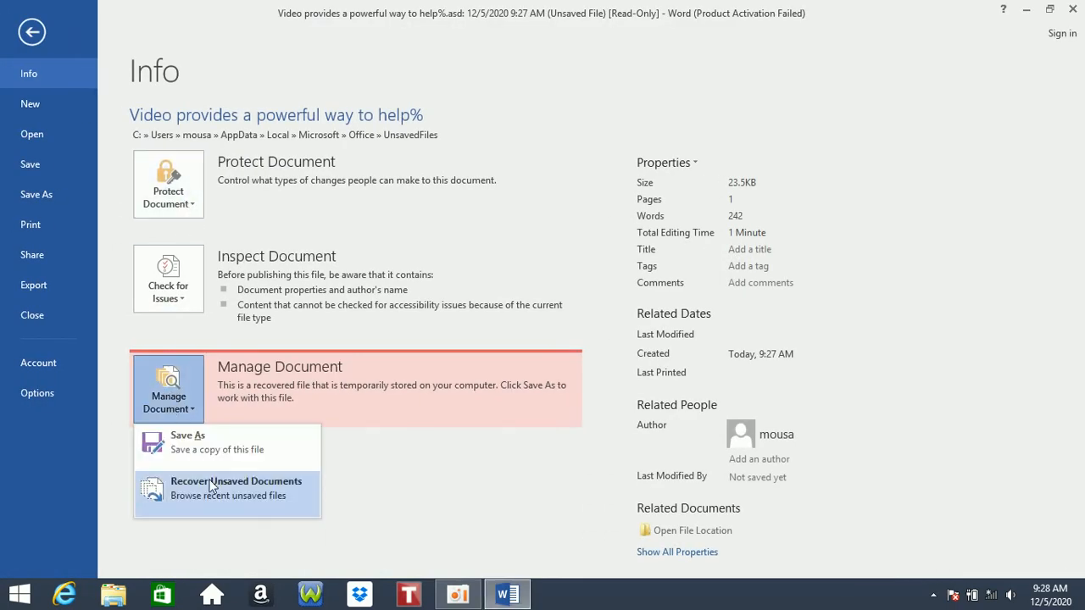
{"action": "left_click", "coordinate": [173, 258]}
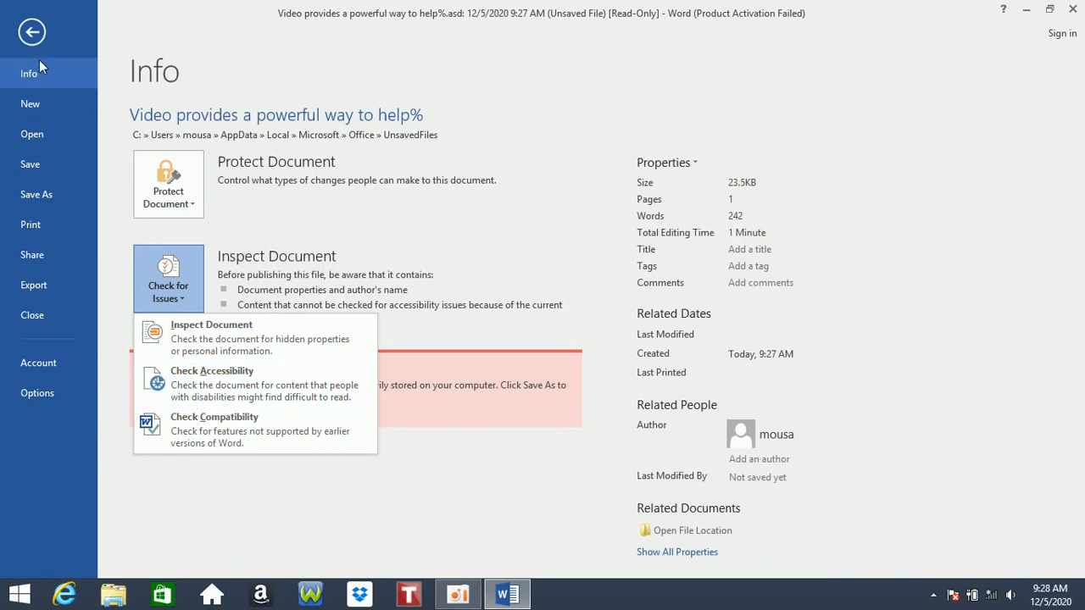
{"action": "key", "text": "Escape"}
{"action": "key", "text": "Escape"}
{"action": "left_click", "coordinate": [1072, 10]}
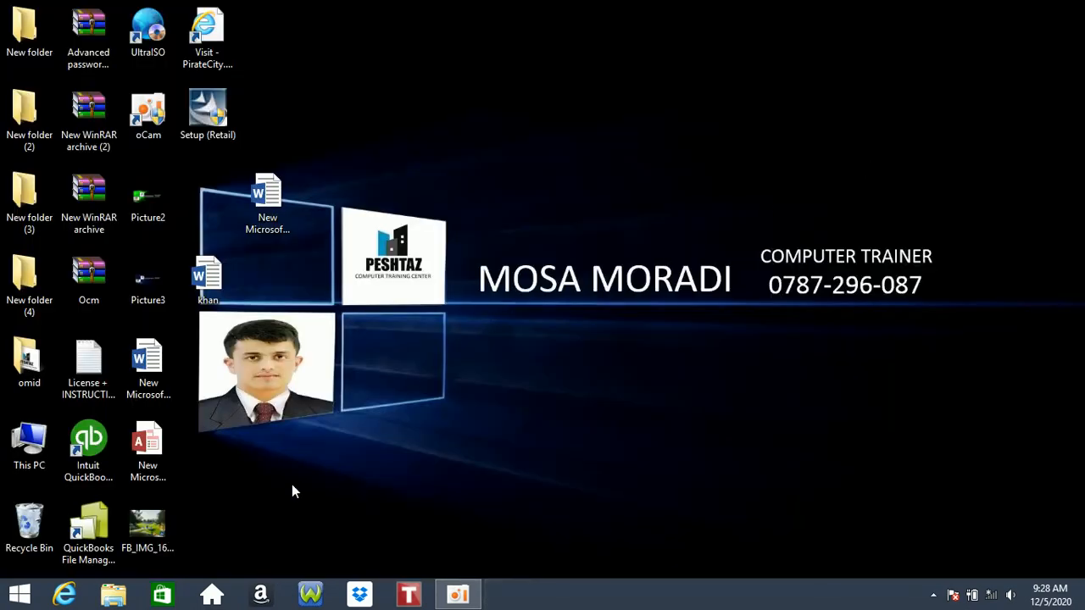
- Relaunch Word 2016 from a Start search for 'win' and dismiss the activation notice
{"action": "left_click", "coordinate": [7, 600]}
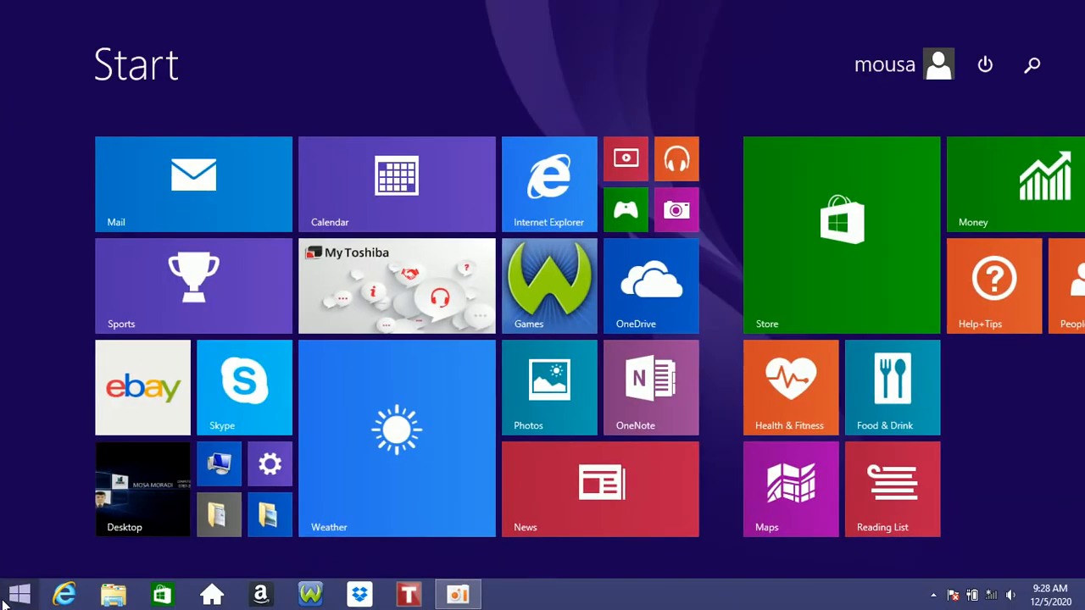
{"action": "type", "text": "win"}
{"action": "left_click", "coordinate": [873, 158]}
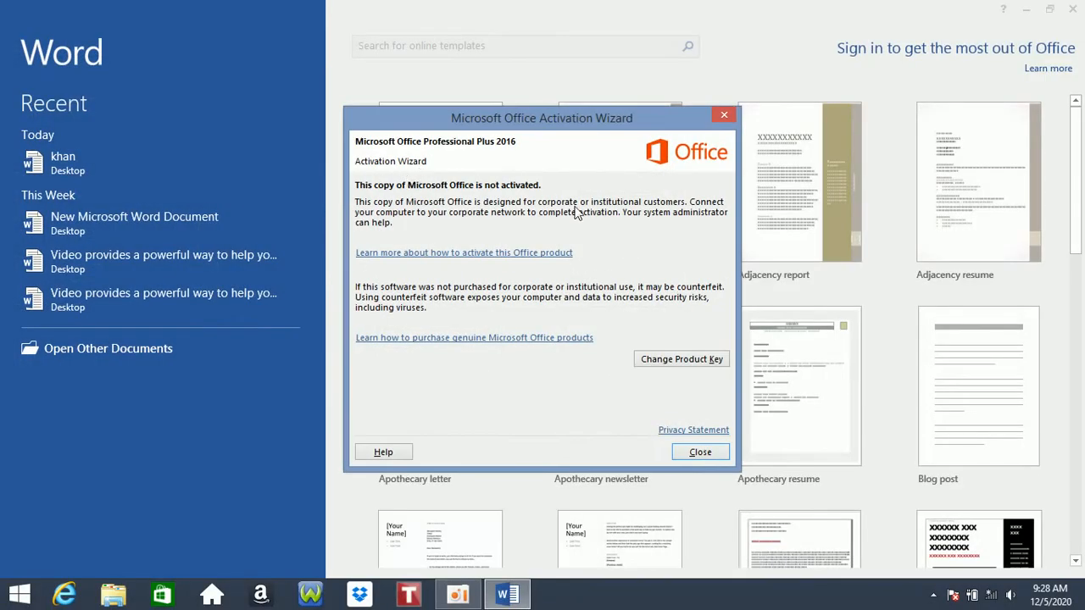
{"action": "left_click", "coordinate": [698, 453]}
- Start a blank document and begin typing the =rand() sample-text formula
{"action": "left_click", "coordinate": [487, 220]}
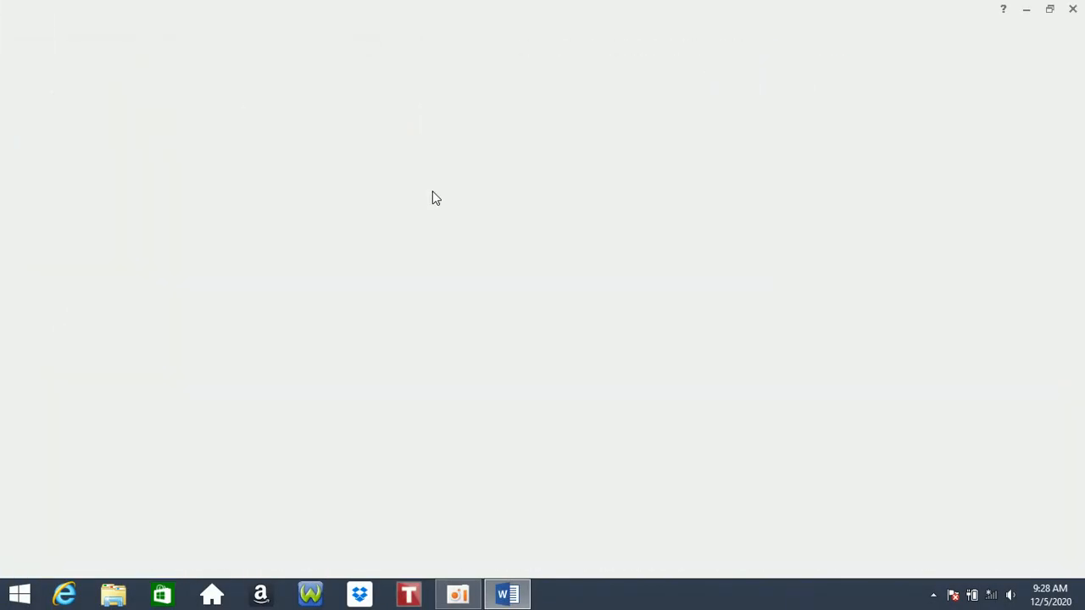
{"action": "type", "text": "=rab"}
{"action": "key", "text": "BackSpace"}
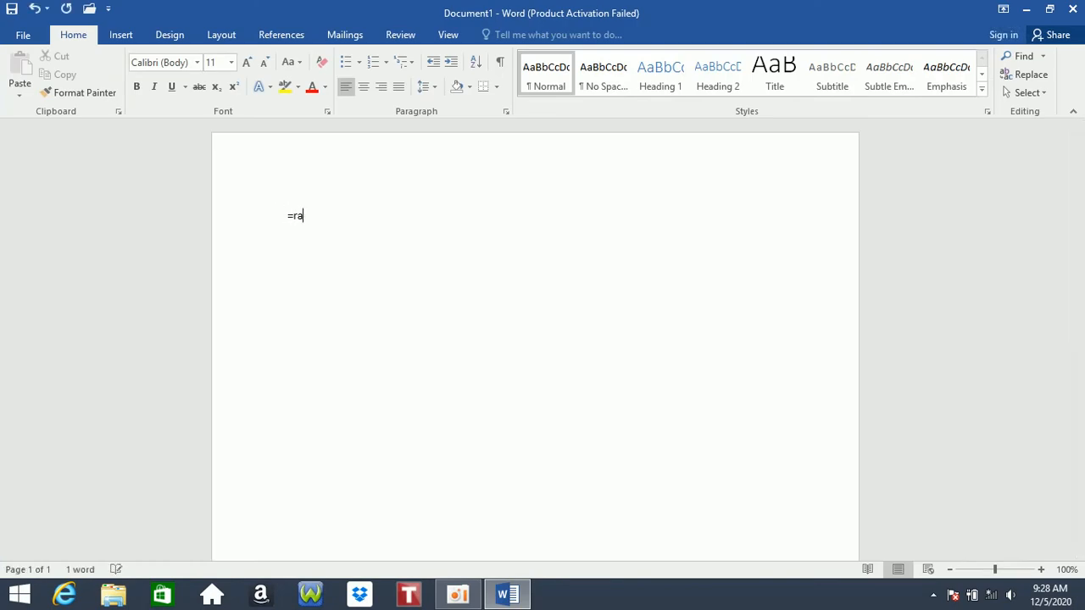
- Generate five sample paragraphs with =rand(), then delete all unsaved documents via Manage Document
{"action": "type", "text": "nd()"}
{"action": "key", "text": "Return"}
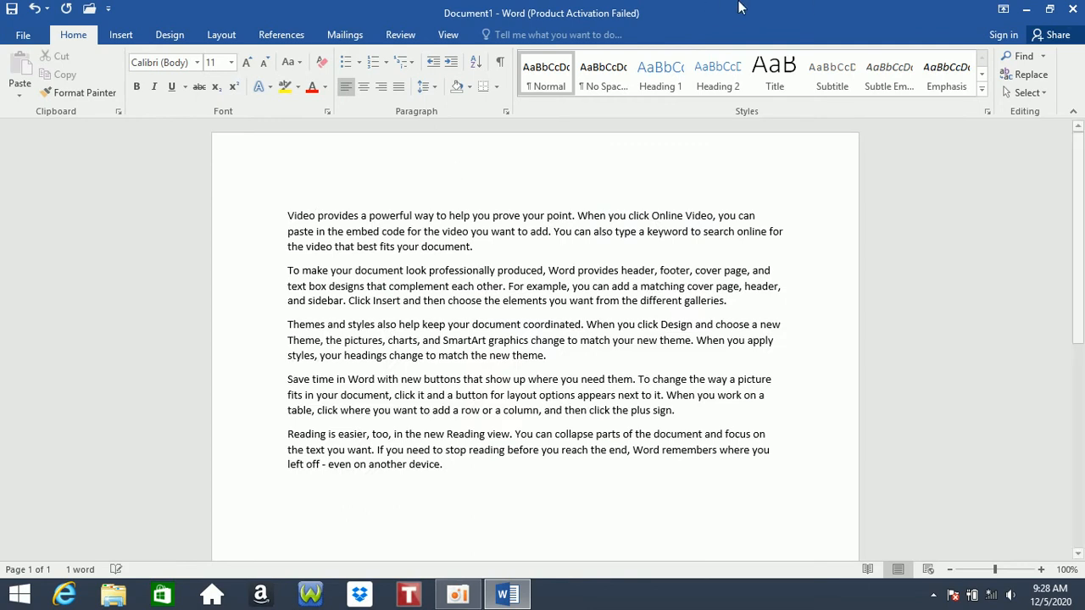
{"action": "left_click", "coordinate": [38, 34]}
{"action": "left_click", "coordinate": [168, 335]}
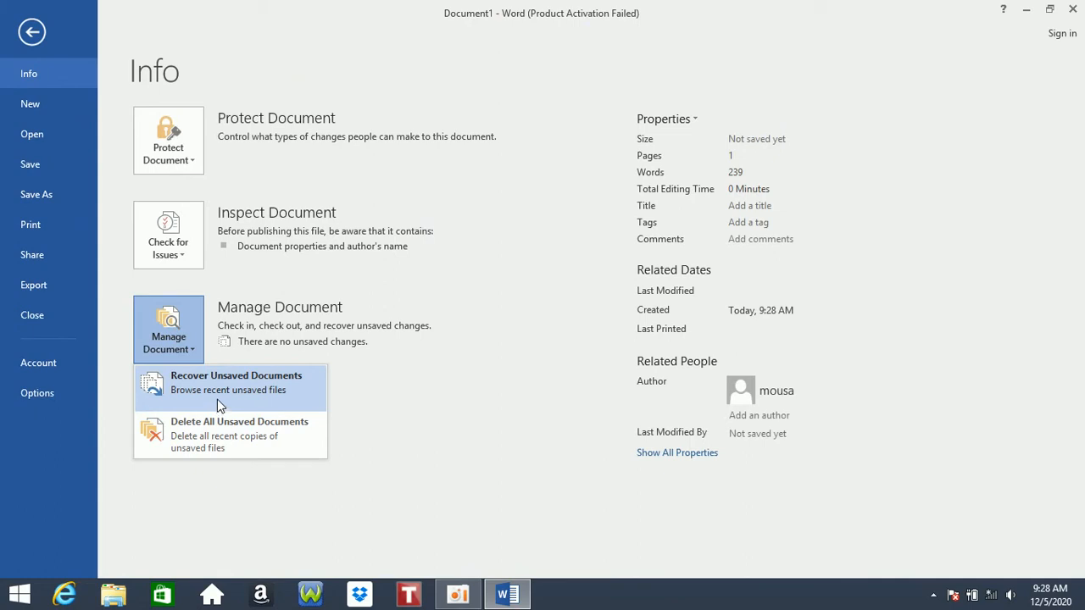
{"action": "left_click", "coordinate": [206, 433]}
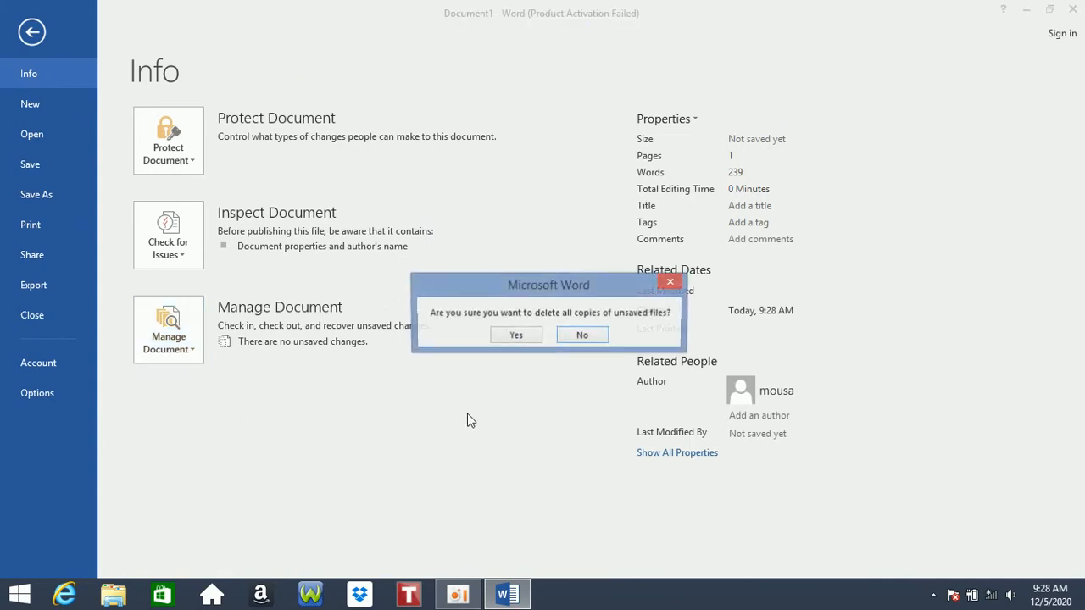
{"action": "left_click", "coordinate": [516, 334]}
- Confirm the UnsavedFiles folder is now empty, then return to Document1's Info page
{"action": "left_click", "coordinate": [165, 349]}
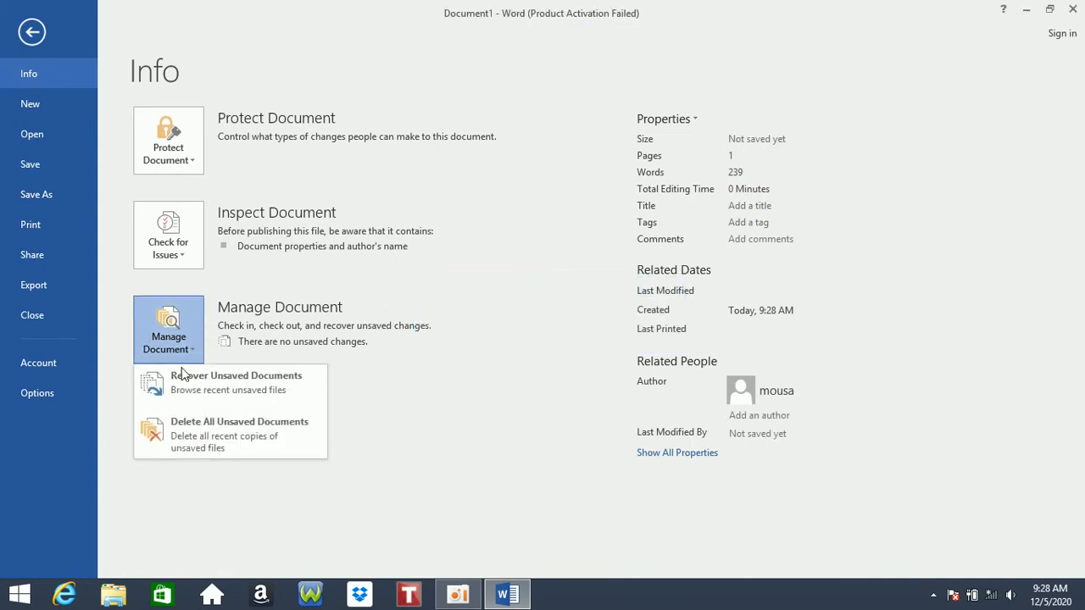
{"action": "left_click", "coordinate": [190, 388]}
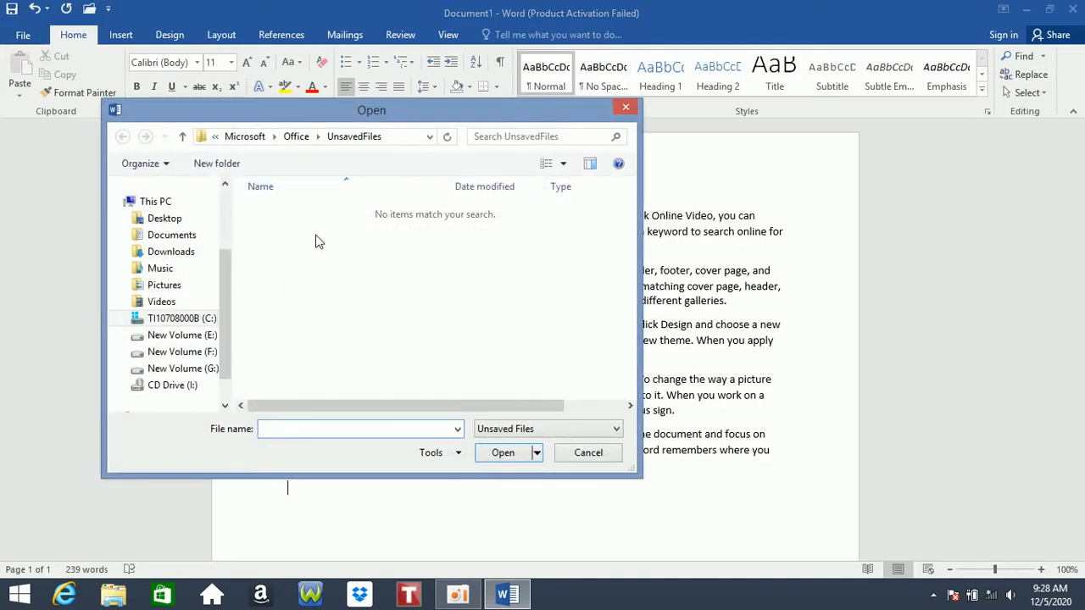
{"action": "left_click", "coordinate": [573, 452]}
{"action": "left_click", "coordinate": [10, 36]}
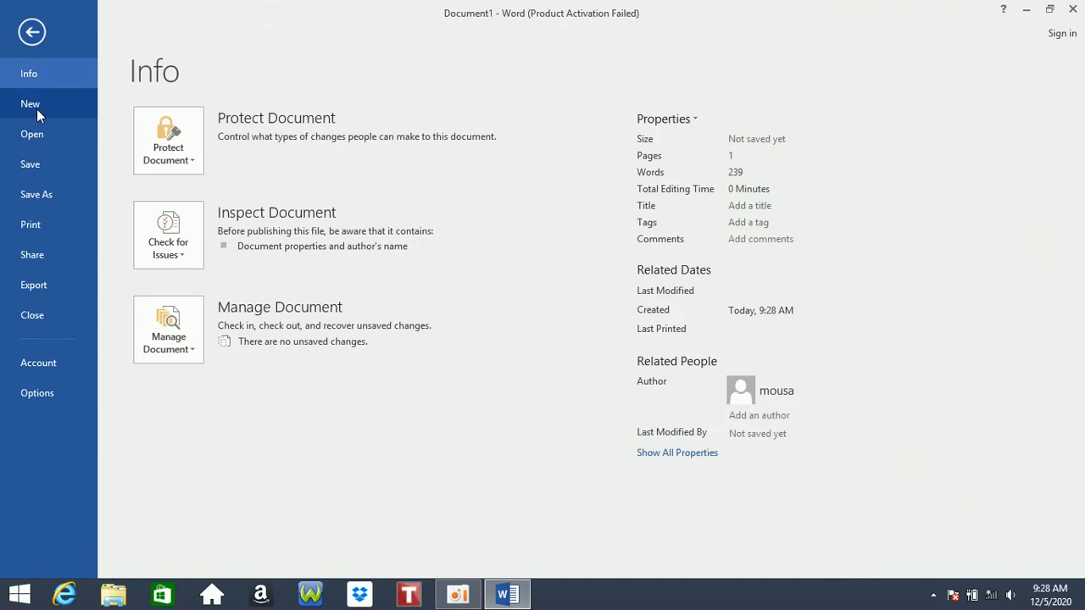
- Browse the New, Open, Save As and Print backstage pages, then go back to Document1
{"action": "left_click", "coordinate": [36, 107]}
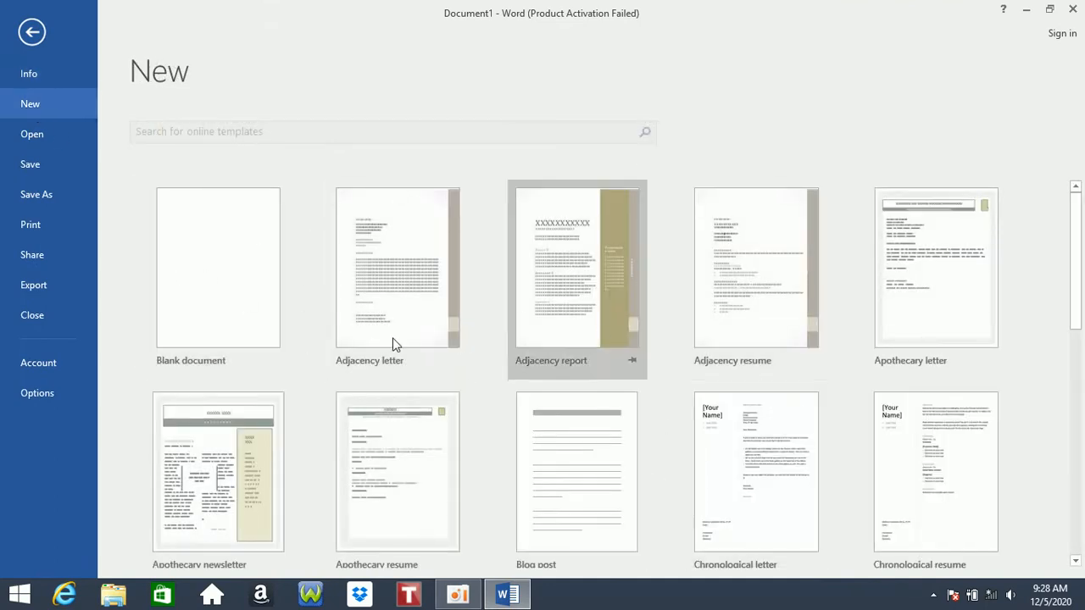
{"action": "left_click", "coordinate": [17, 143]}
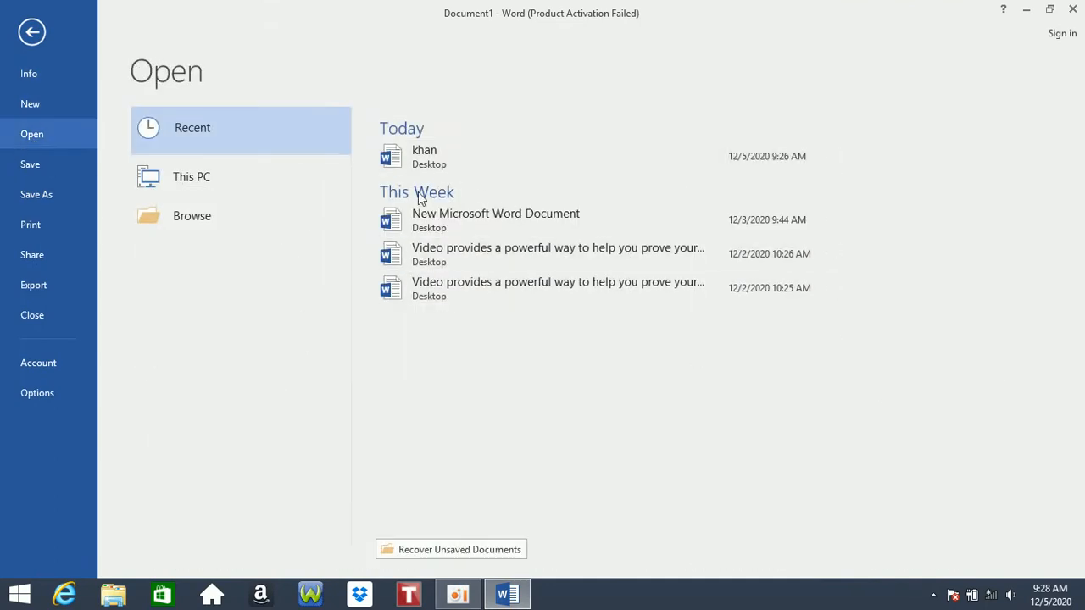
{"action": "left_click", "coordinate": [47, 168]}
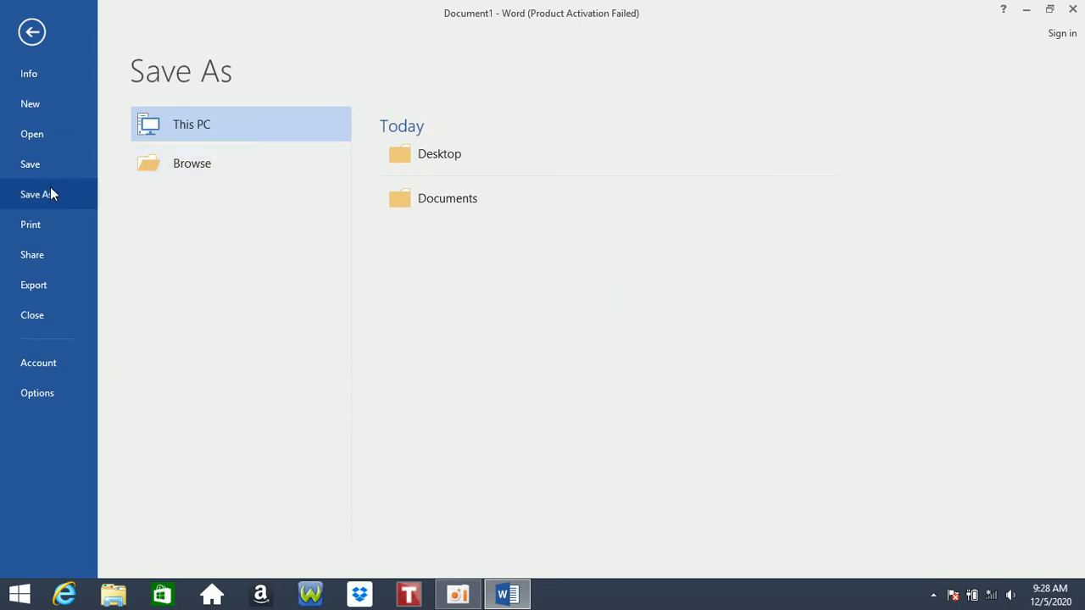
{"action": "left_click", "coordinate": [50, 226]}
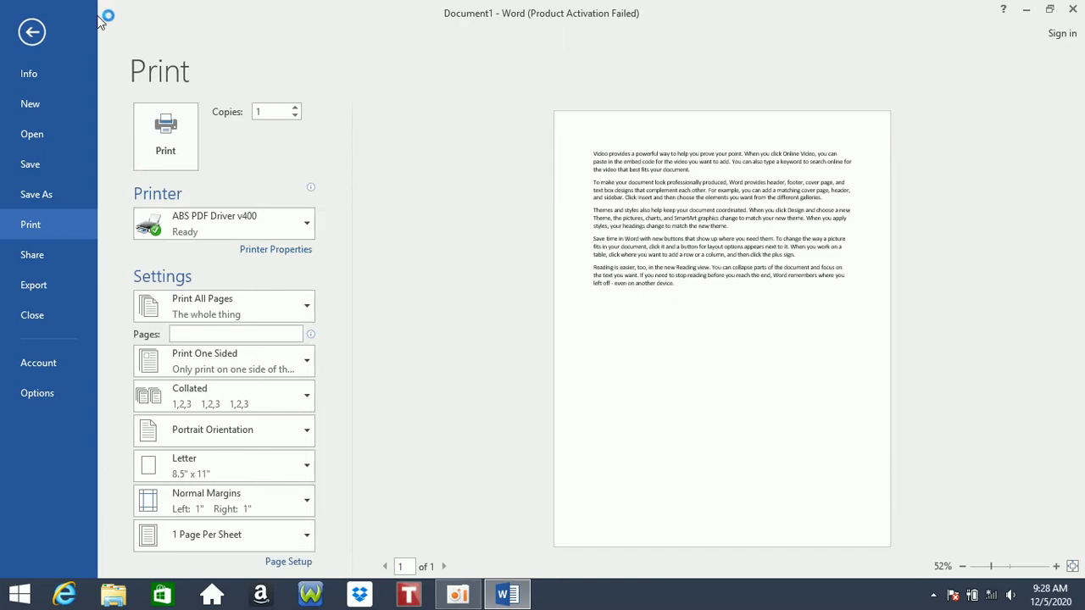
{"action": "left_click", "coordinate": [32, 32]}
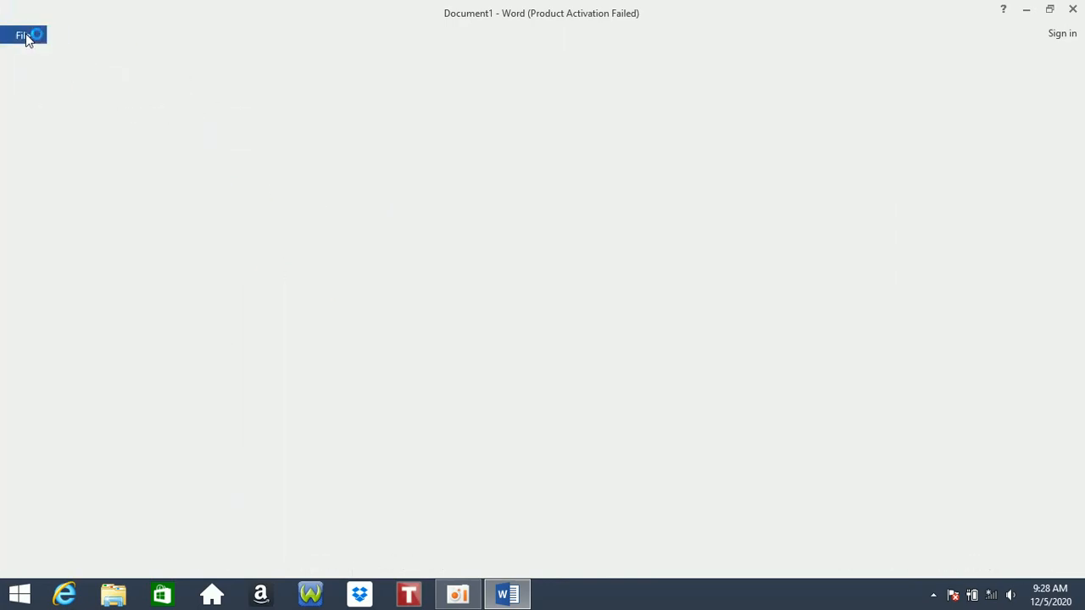
- Copy the sample paragraphs and paste them at the end to stretch Document1 to three pages, then view Print
{"action": "left_click_drag", "start_coordinate": [511, 490], "coordinate": [252, 127]}
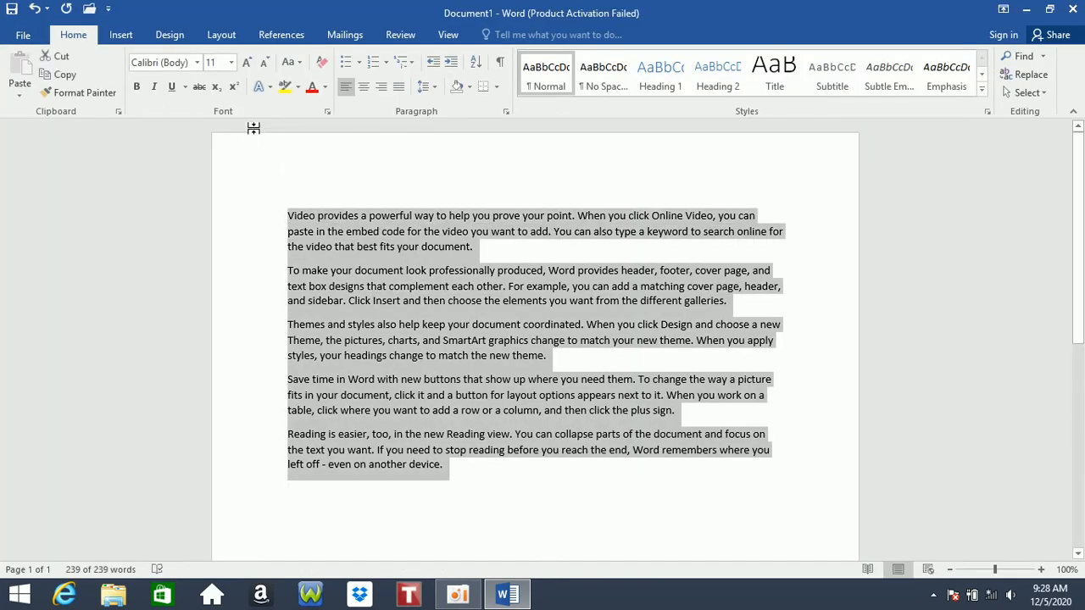
{"action": "left_click", "coordinate": [438, 508]}
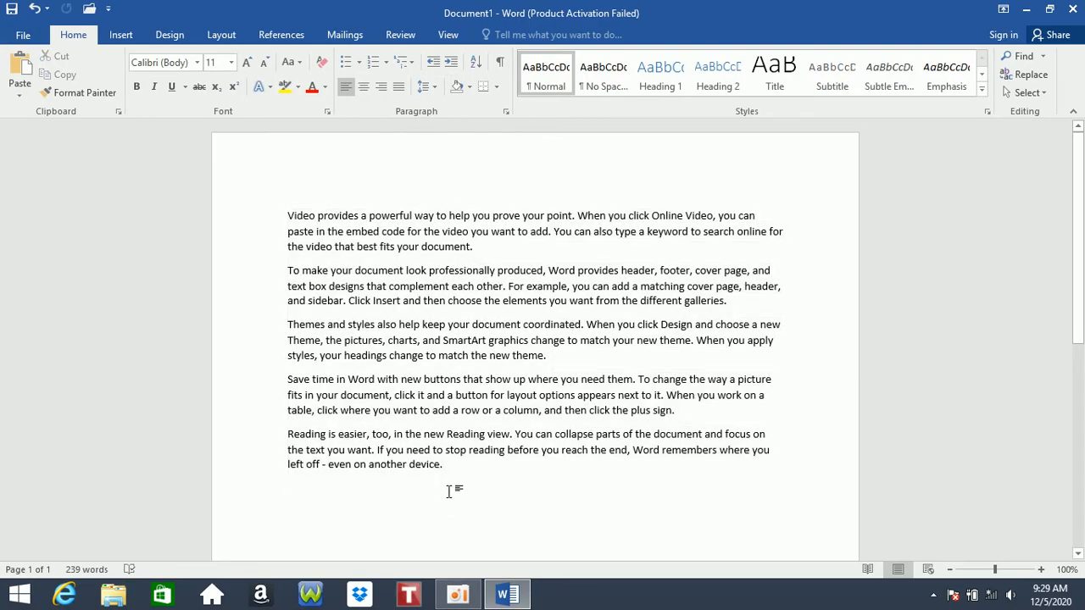
{"action": "key", "text": "ctrl+v"}
{"action": "key", "text": "ctrl+v"}
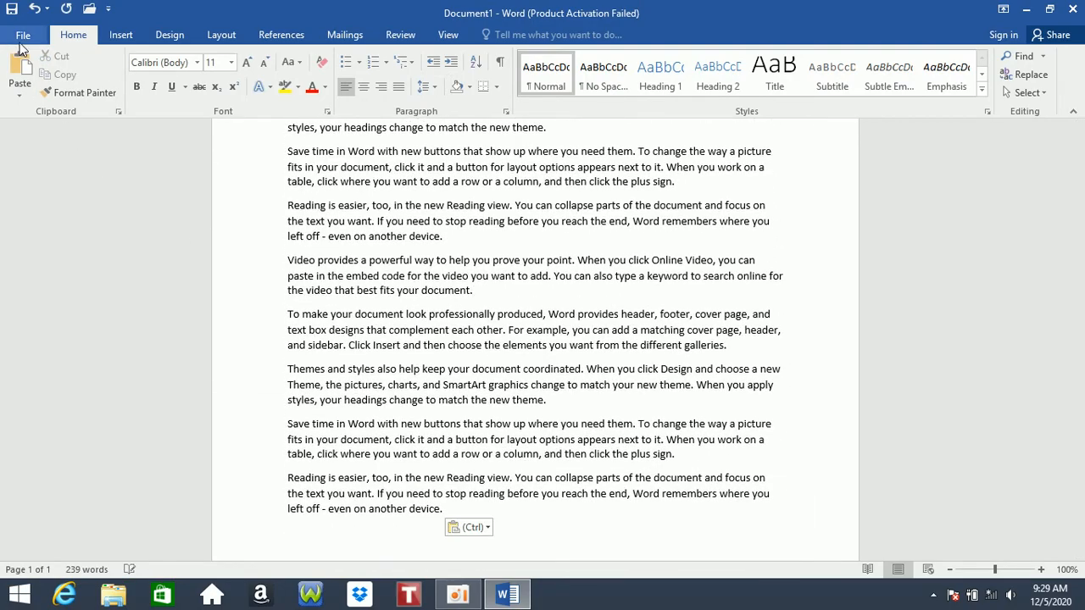
{"action": "left_click", "coordinate": [23, 35]}
{"action": "left_click", "coordinate": [30, 224]}
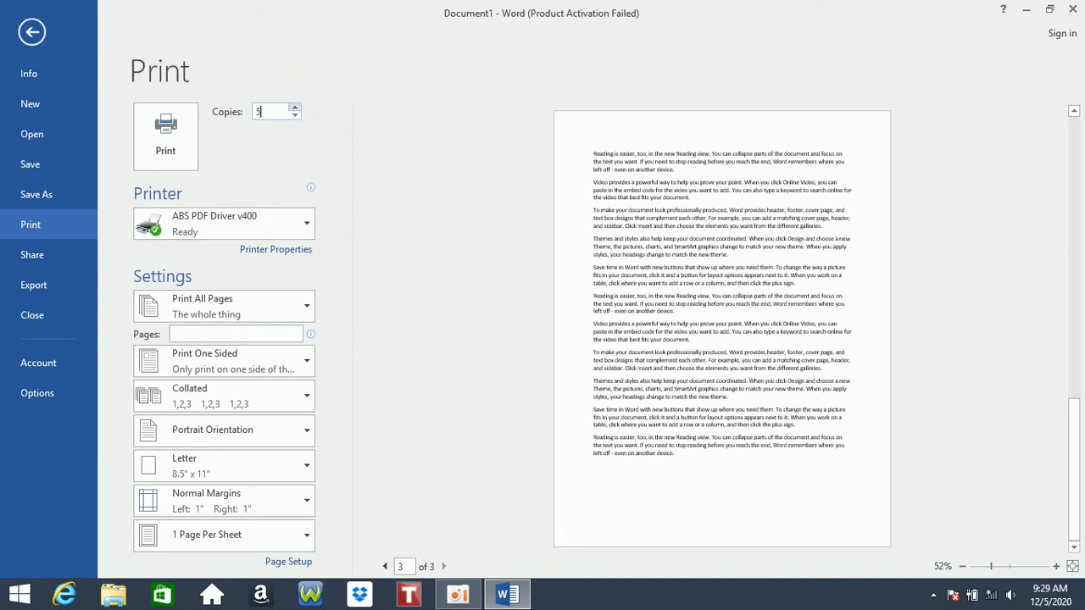
- Set printing to 5 copies and choose Fax as the printer
{"action": "left_click", "coordinate": [175, 149]}
{"action": "left_click", "coordinate": [169, 158]}
{"action": "left_click", "coordinate": [222, 223]}
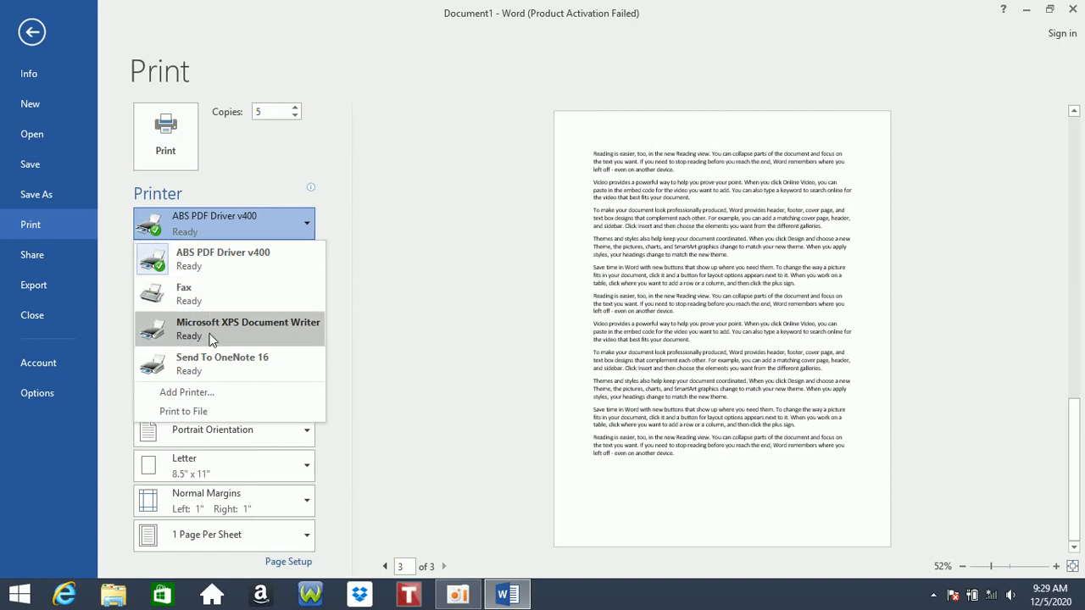
{"action": "left_click", "coordinate": [195, 297]}
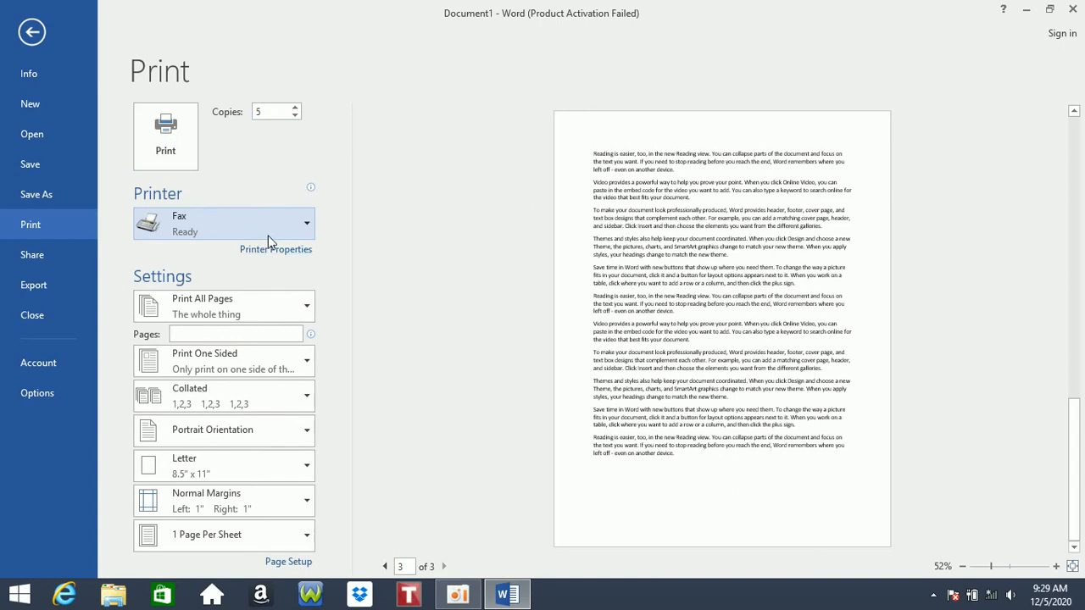
- Check the Print All Pages choices, return to the document, and select the Video paragraph through 'footer'
{"action": "left_click", "coordinate": [241, 298]}
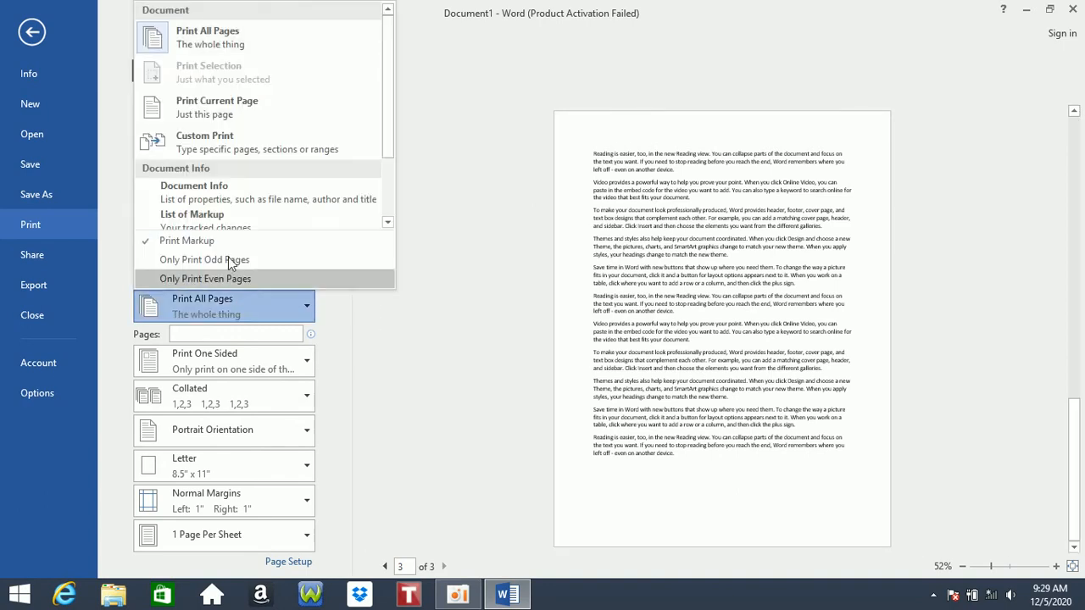
{"action": "left_click", "coordinate": [210, 44]}
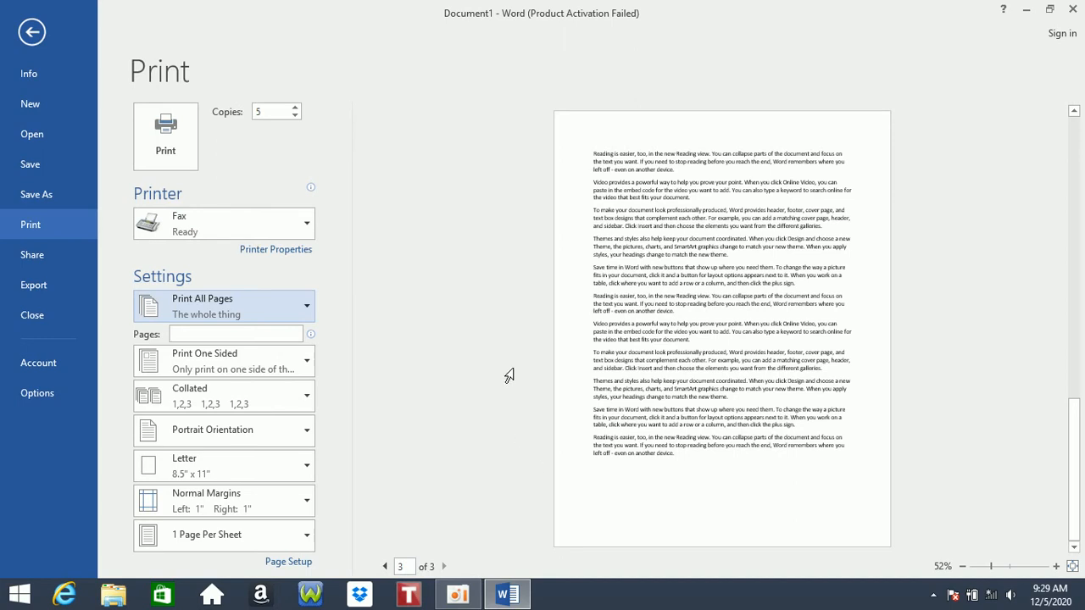
{"action": "left_click", "coordinate": [253, 304]}
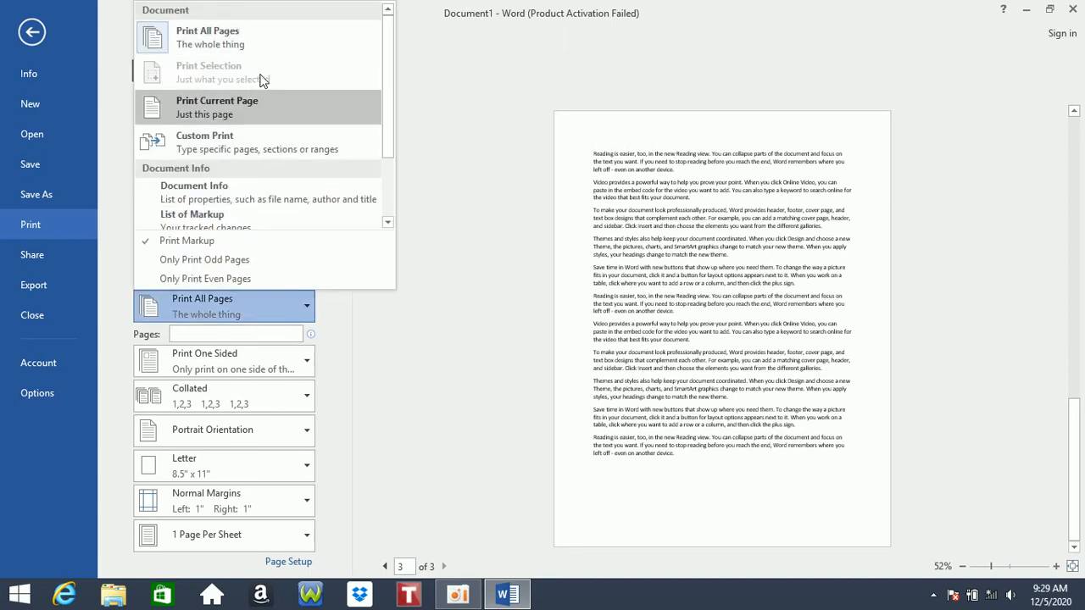
{"action": "left_click", "coordinate": [32, 32]}
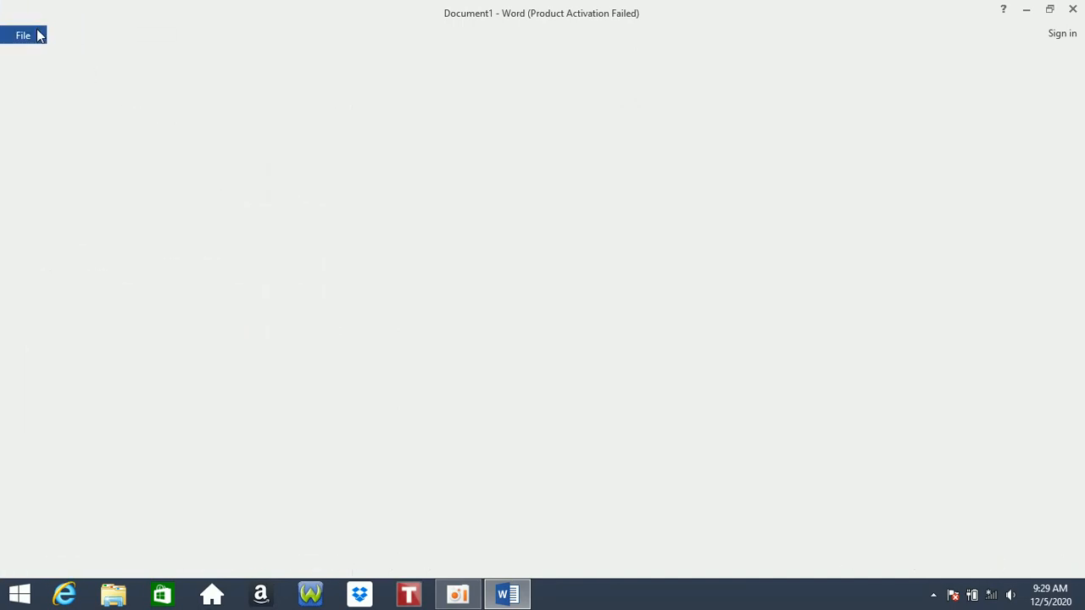
{"action": "left_click_drag", "start_coordinate": [675, 318], "coordinate": [299, 261]}
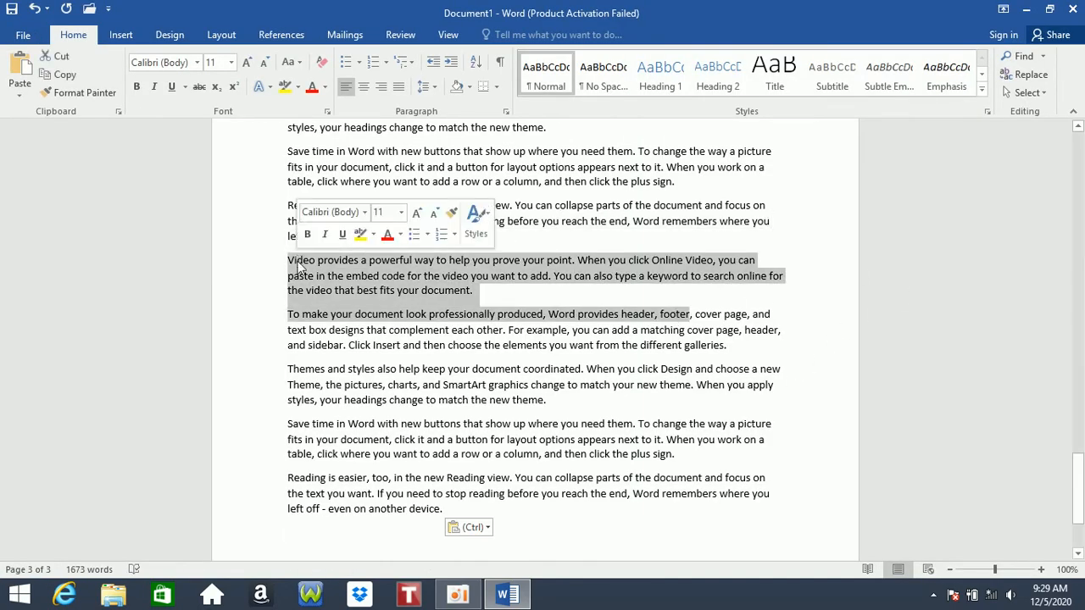
- Choose Print Selection as the print range in File > Print, then go back to the document
{"action": "left_click", "coordinate": [12, 39]}
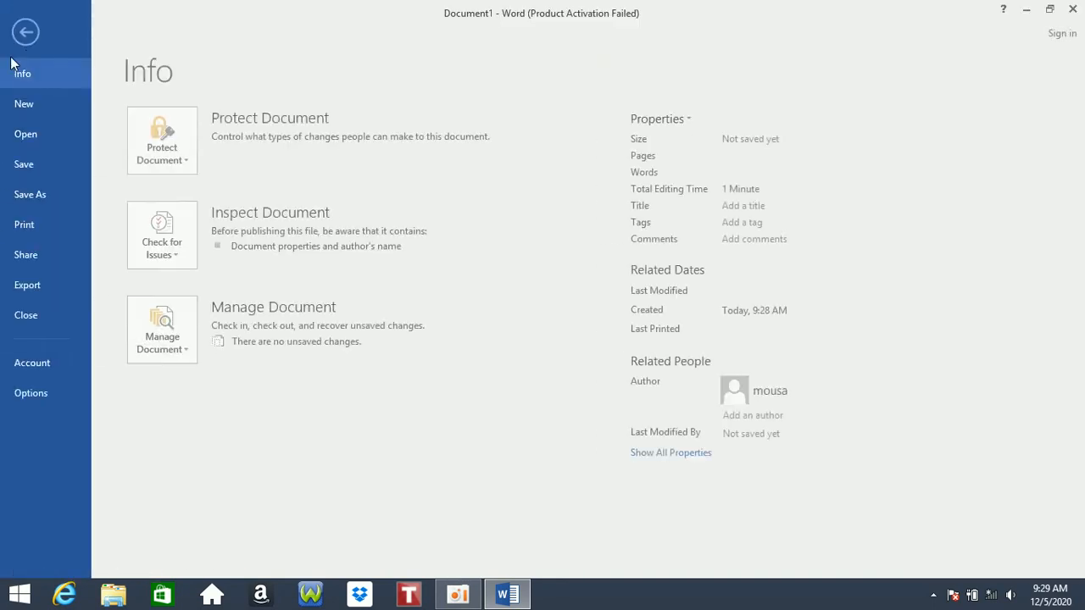
{"action": "left_click", "coordinate": [51, 225]}
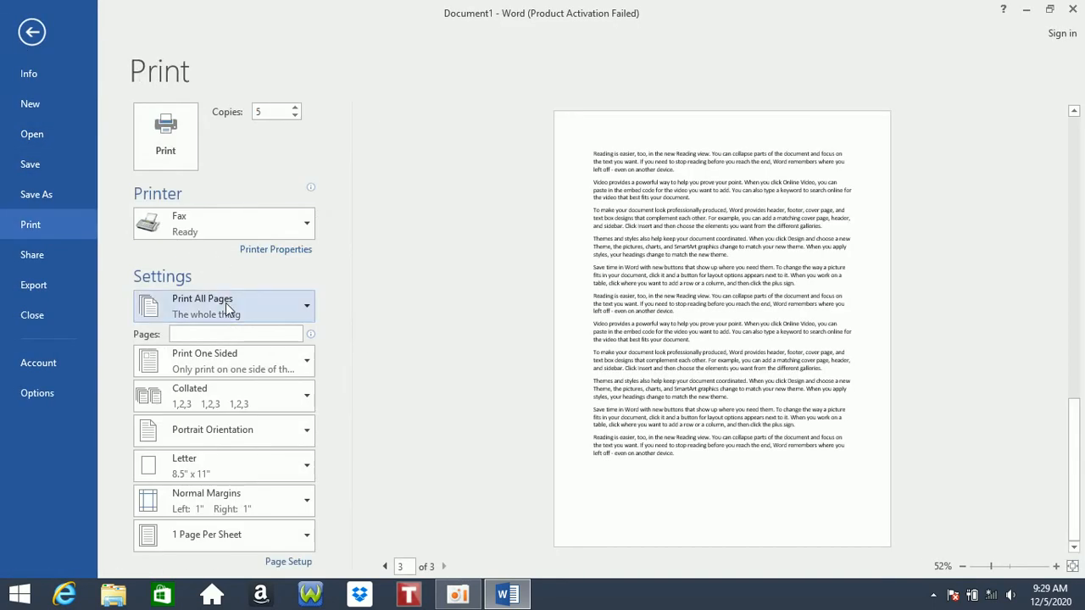
{"action": "left_click", "coordinate": [226, 305]}
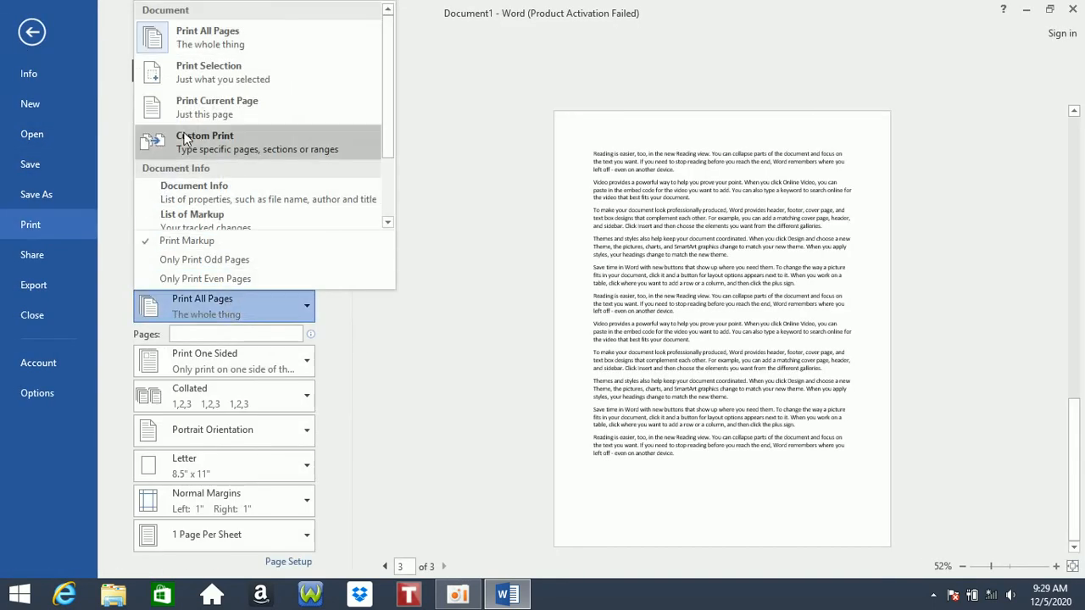
{"action": "left_click", "coordinate": [186, 73]}
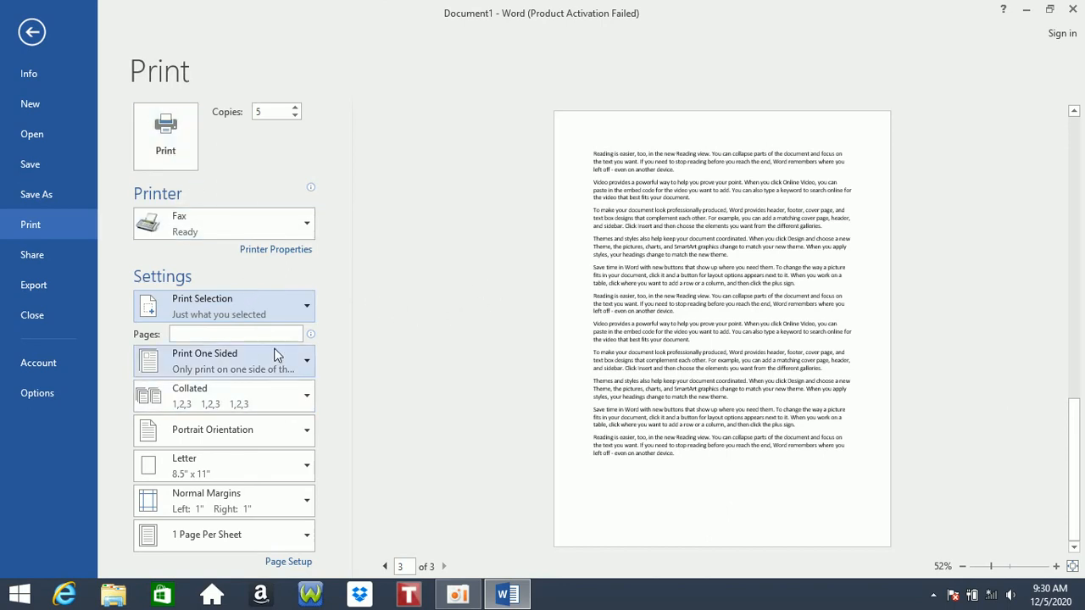
{"action": "left_click", "coordinate": [261, 307]}
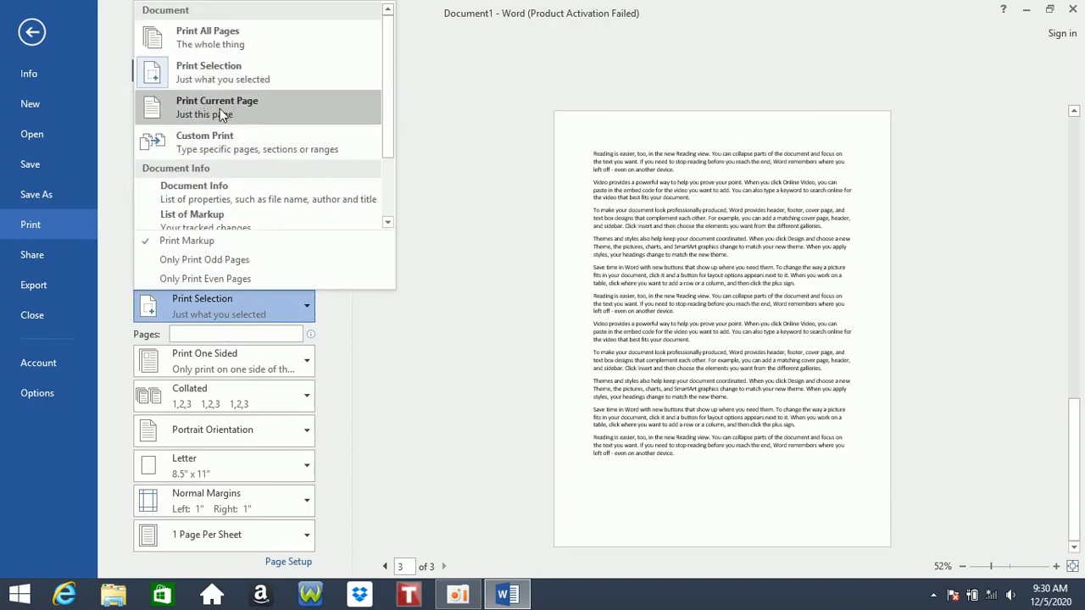
{"action": "left_click", "coordinate": [39, 33]}
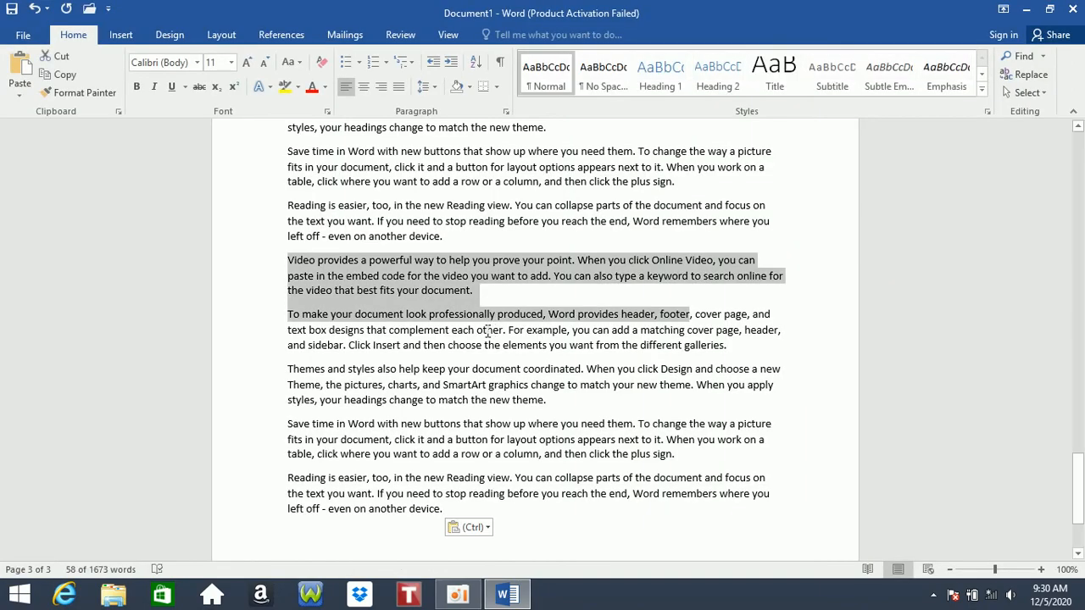
- Clear the text selection in the document
{"action": "scroll", "coordinate": [487, 332], "scroll_direction": "down", "scroll_amount": 2}
{"action": "scroll", "coordinate": [488, 332], "scroll_direction": "up", "scroll_amount": 8}
{"action": "scroll", "coordinate": [487, 332], "scroll_direction": "up", "scroll_amount": 8}
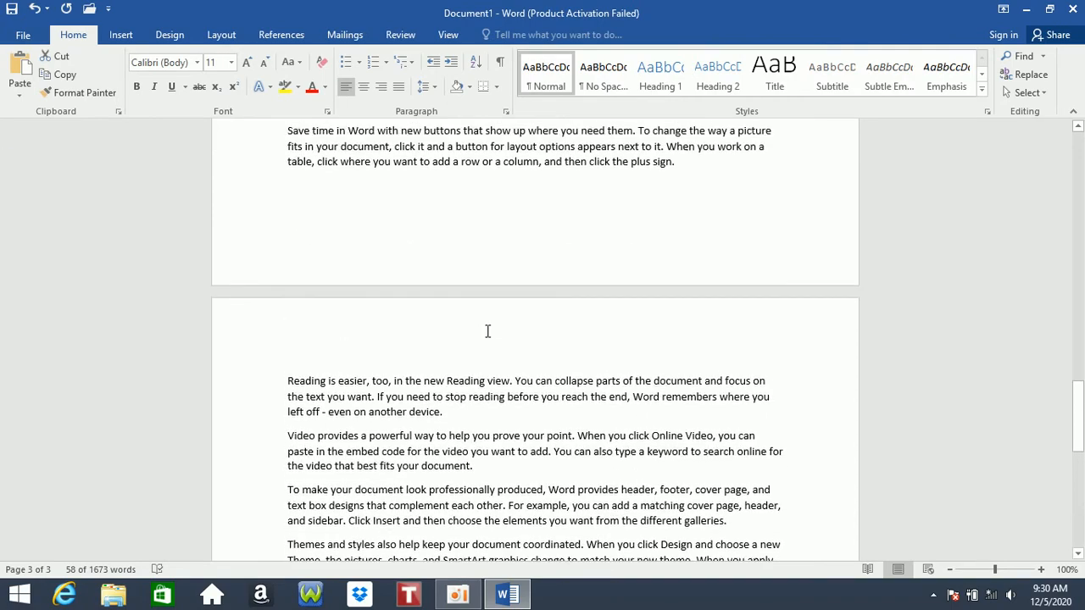
{"action": "left_click", "coordinate": [408, 186]}
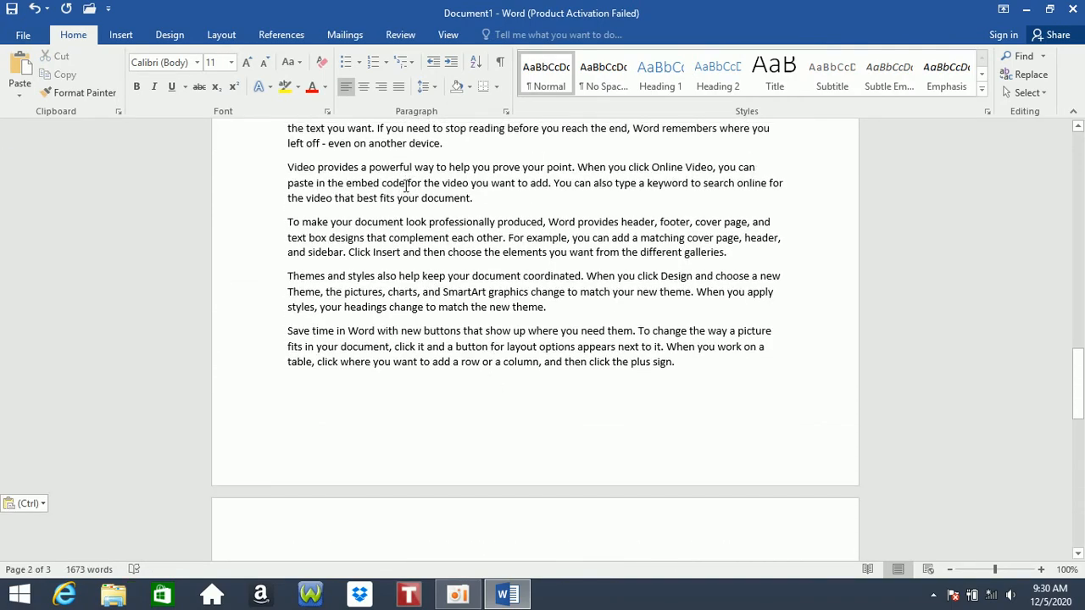
- Set the print range to Print Current Page in the print settings
{"action": "left_click", "coordinate": [12, 36]}
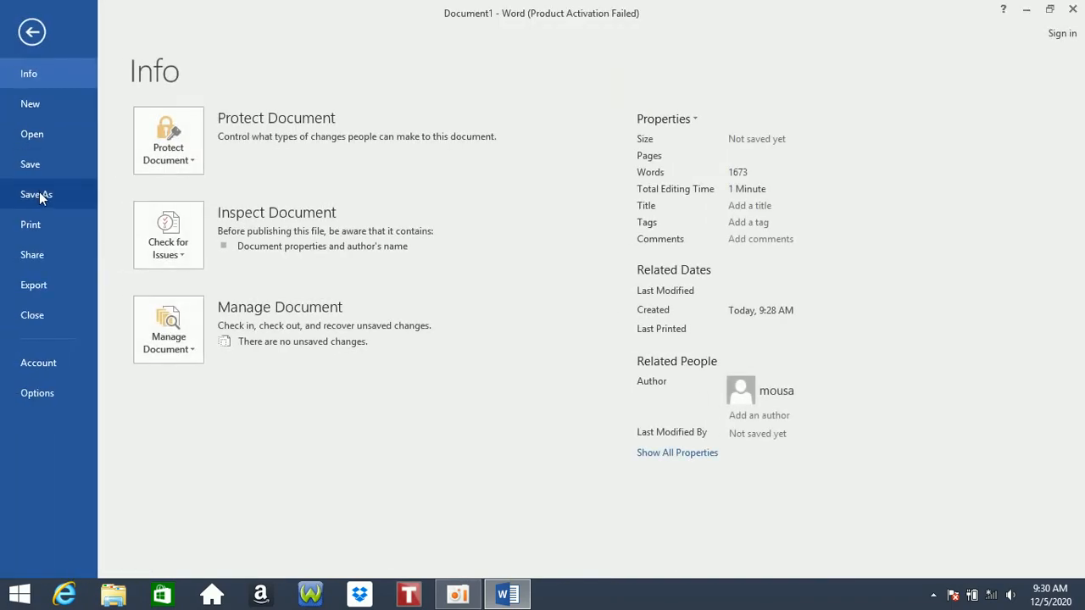
{"action": "left_click", "coordinate": [43, 230]}
{"action": "left_click", "coordinate": [257, 311]}
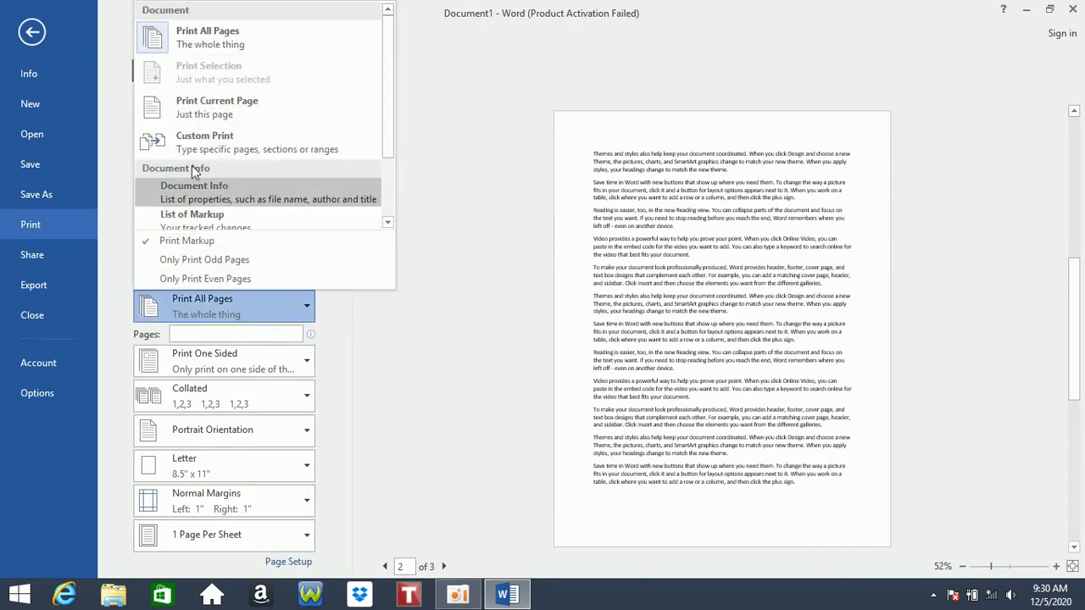
{"action": "left_click", "coordinate": [206, 107]}
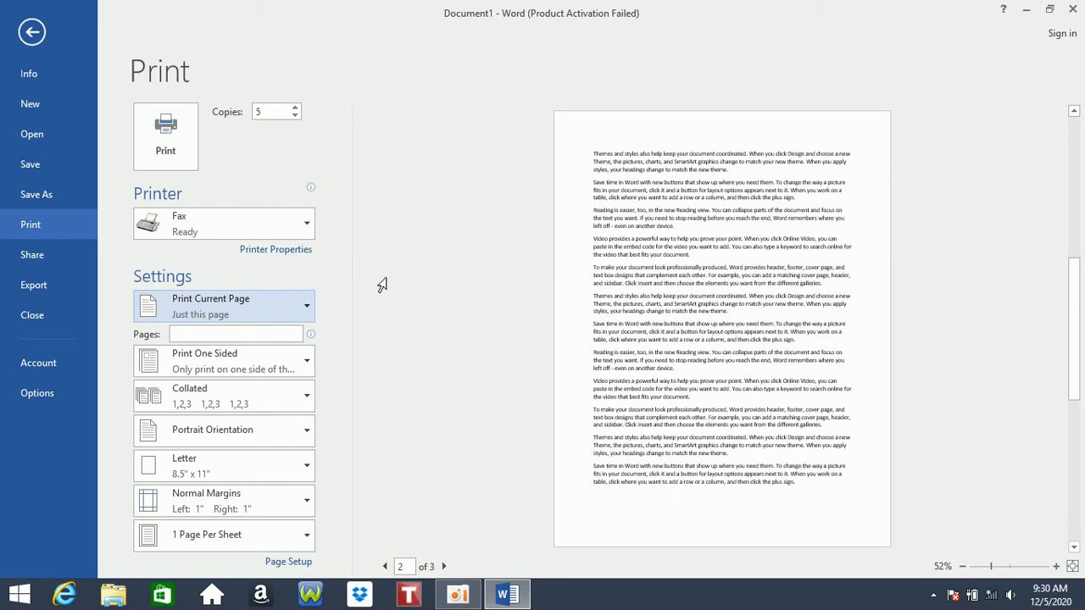
{"action": "left_click", "coordinate": [241, 315]}
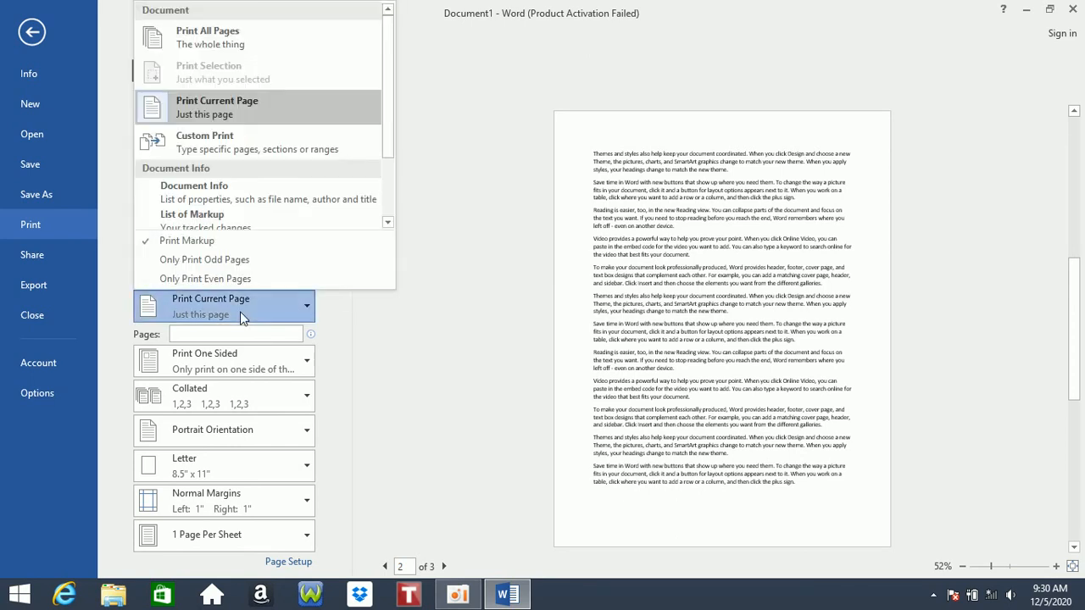
- Try Custom Print with pages 3,6, clear it, and turn on Only Print Odd Pages
{"action": "left_click", "coordinate": [217, 149]}
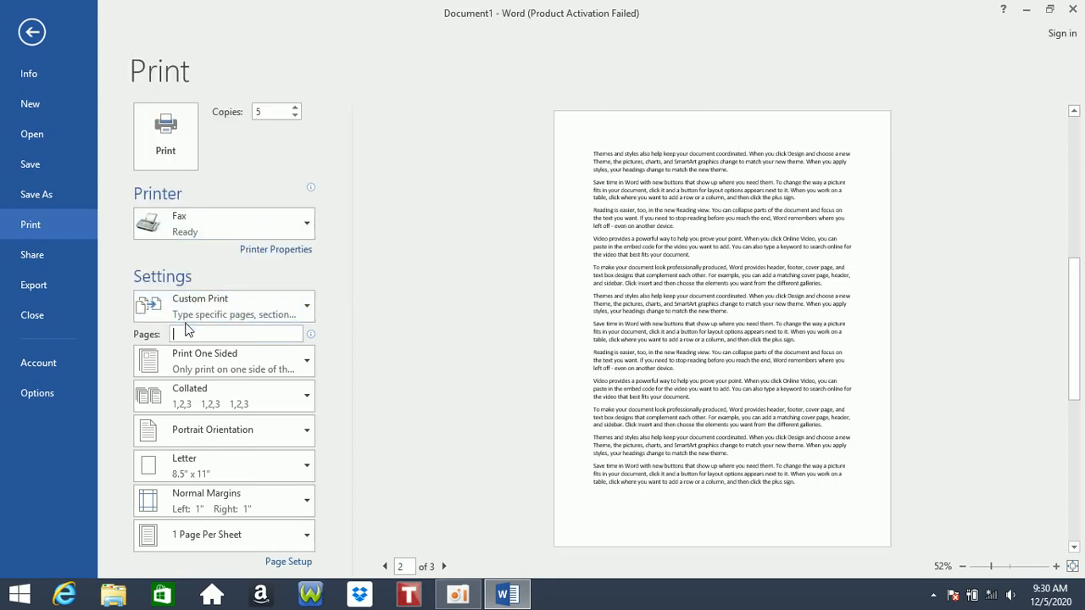
{"action": "type", "text": "3,6"}
{"action": "key", "text": "BackSpace"}
{"action": "key", "text": "BackSpace"}
{"action": "key", "text": "BackSpace"}
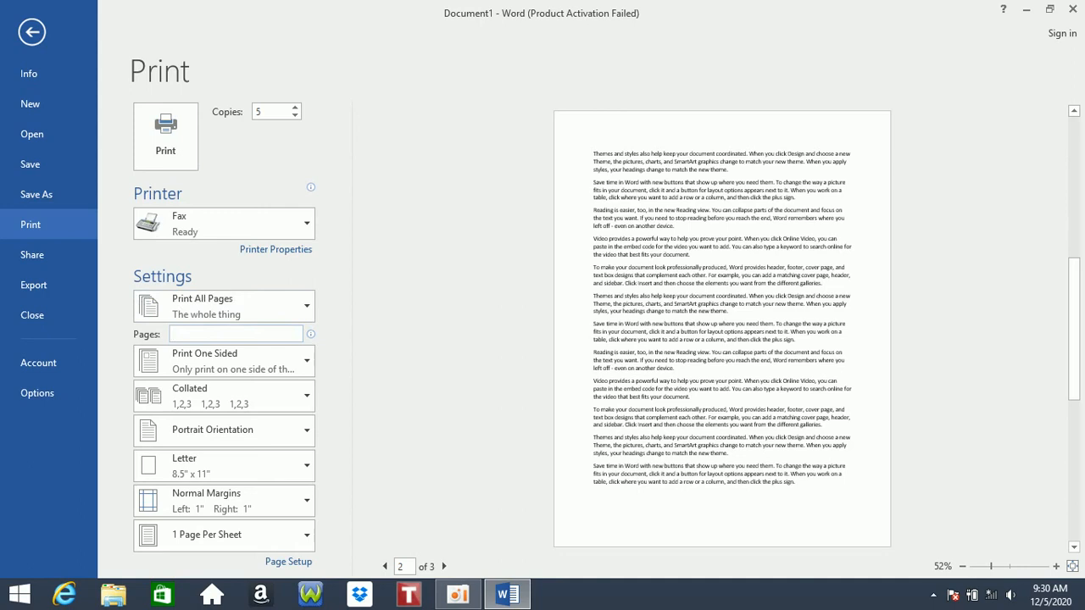
{"action": "left_click", "coordinate": [253, 304]}
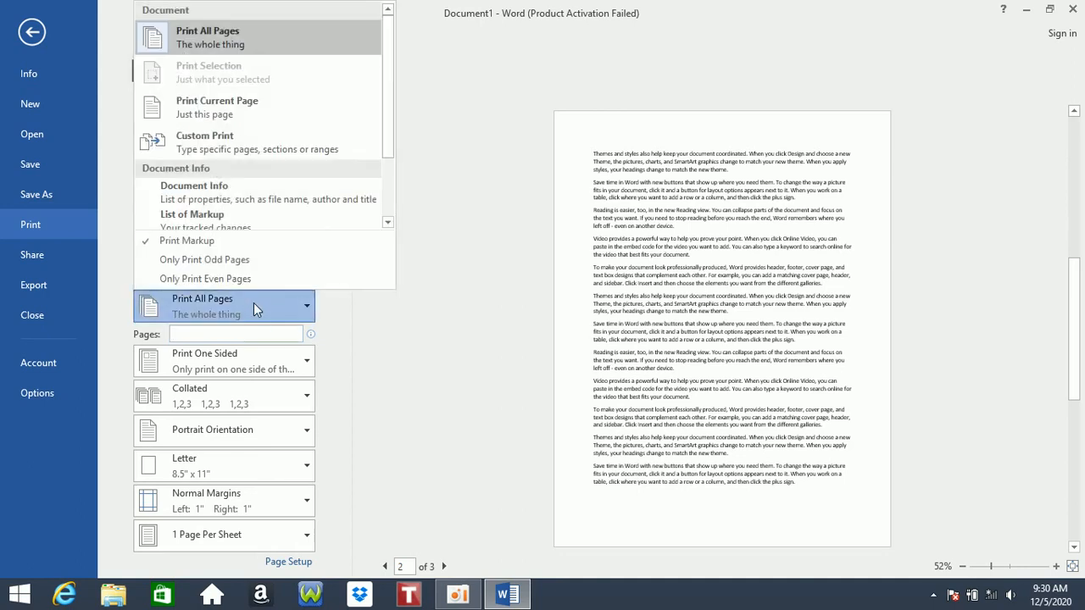
{"action": "left_click", "coordinate": [231, 260]}
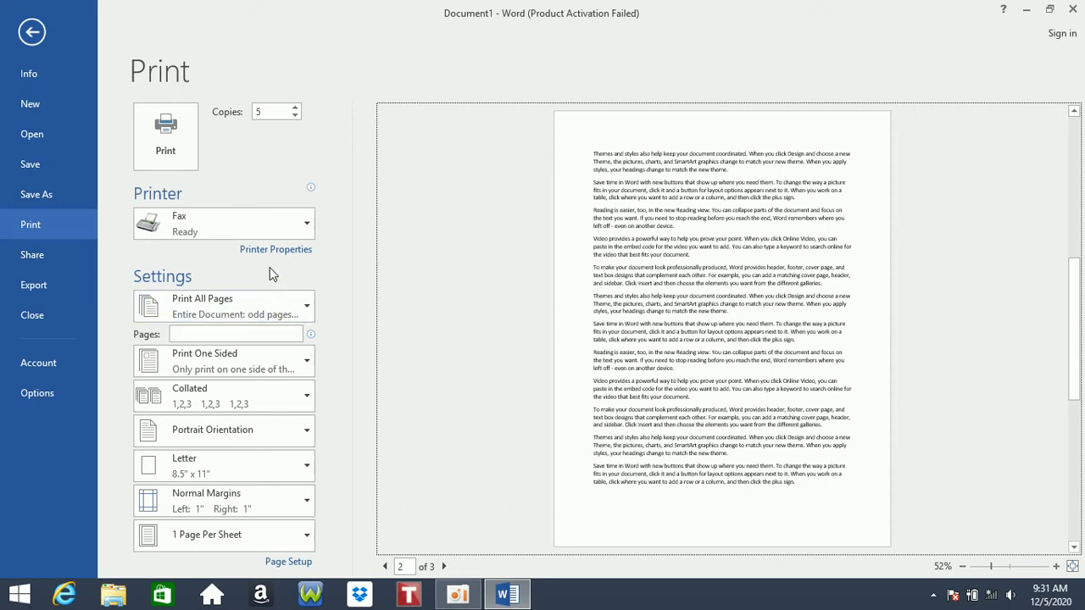
{"action": "left_click", "coordinate": [254, 223]}
{"action": "left_click", "coordinate": [212, 200]}
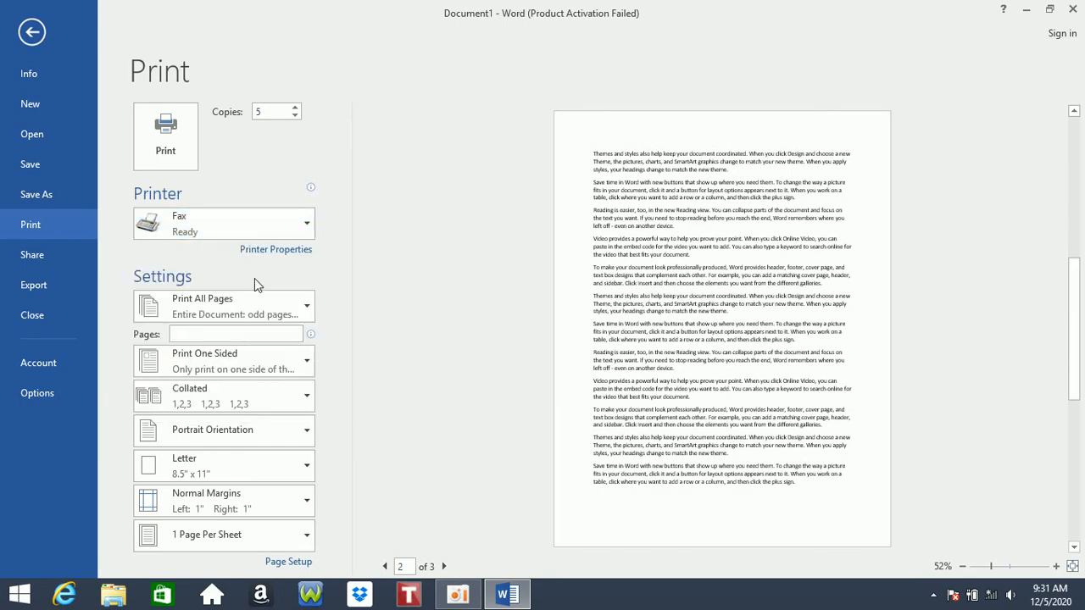
- Turn off Only Print Odd Pages and turn on Only Print Even Pages
{"action": "left_click", "coordinate": [231, 313]}
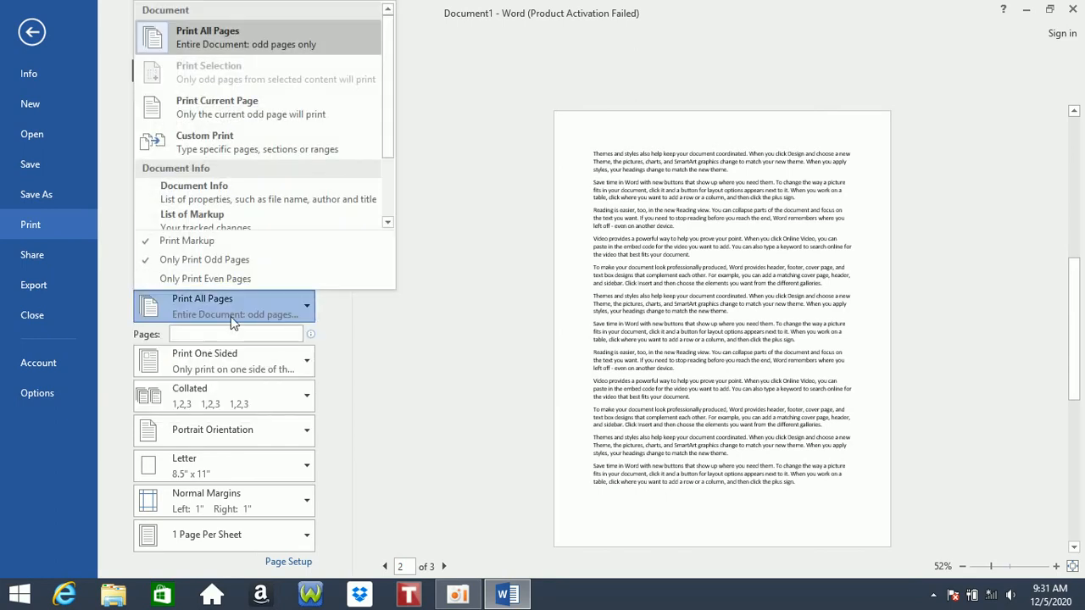
{"action": "left_click", "coordinate": [202, 259]}
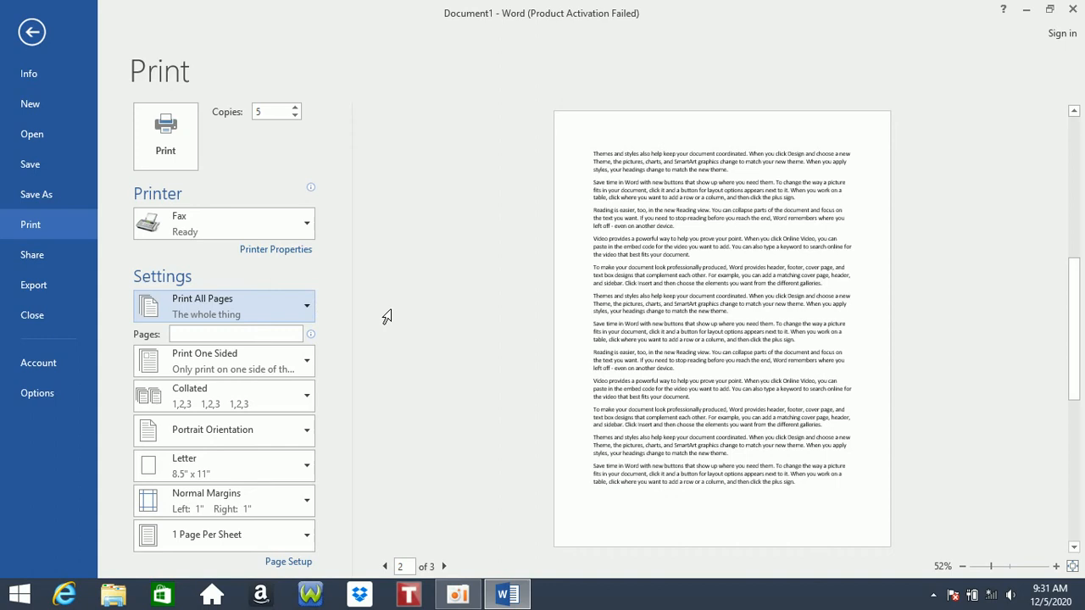
{"action": "left_click", "coordinate": [271, 309]}
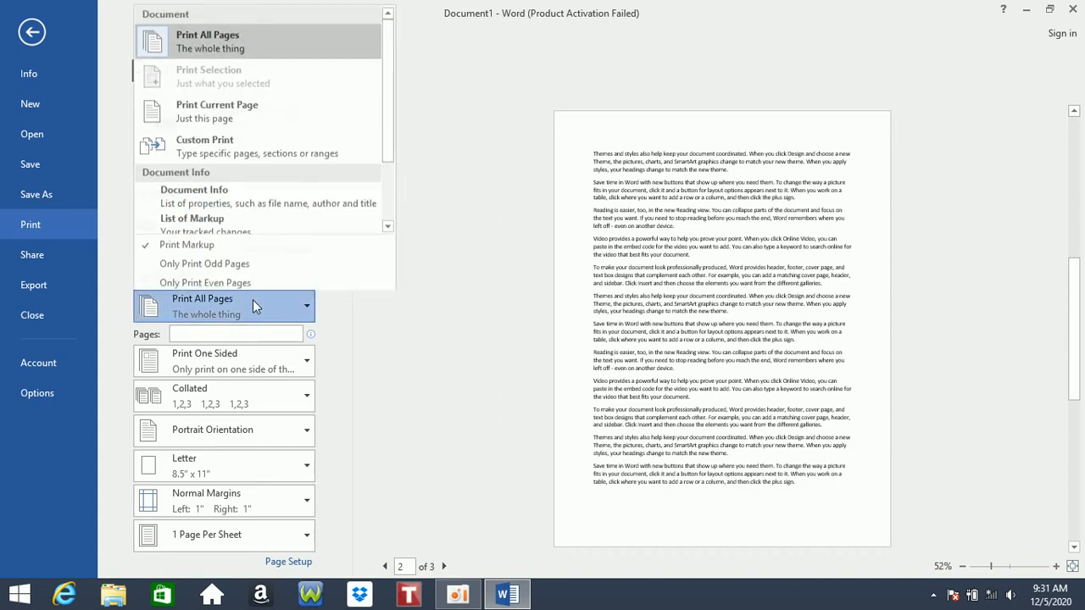
{"action": "left_click", "coordinate": [183, 280]}
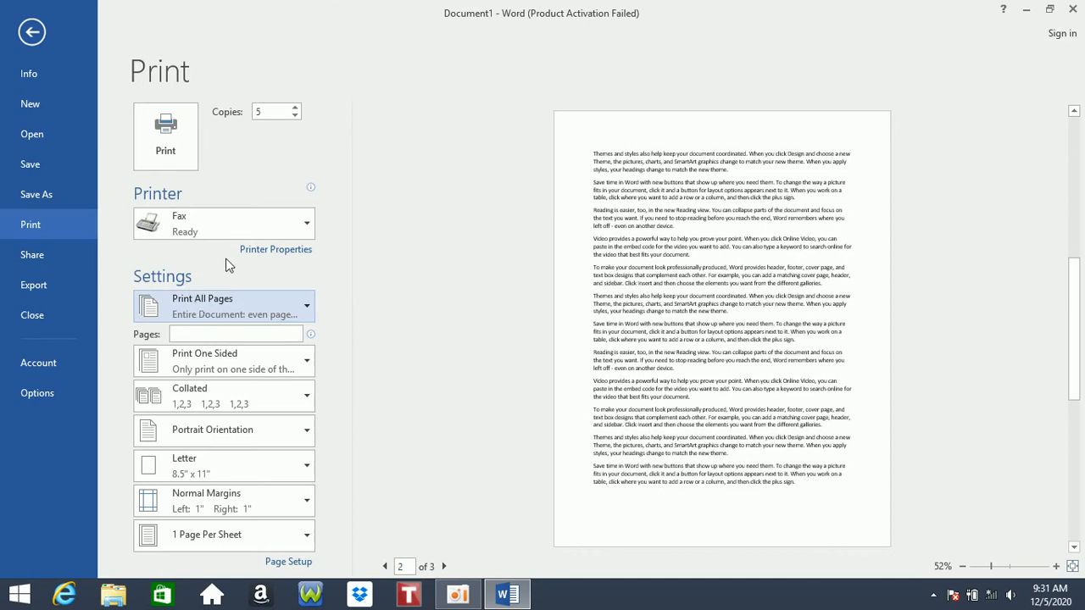
- Uncheck Only Print Even Pages and set sides to Manually Print on Both Sides
{"action": "left_click", "coordinate": [226, 314]}
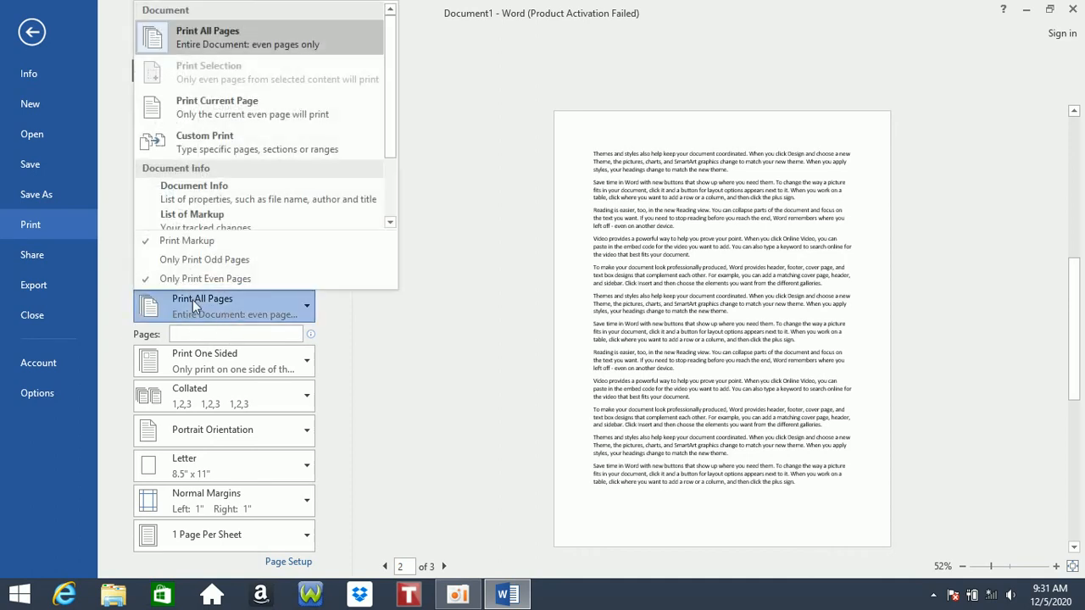
{"action": "left_click", "coordinate": [198, 278]}
{"action": "left_click", "coordinate": [257, 354]}
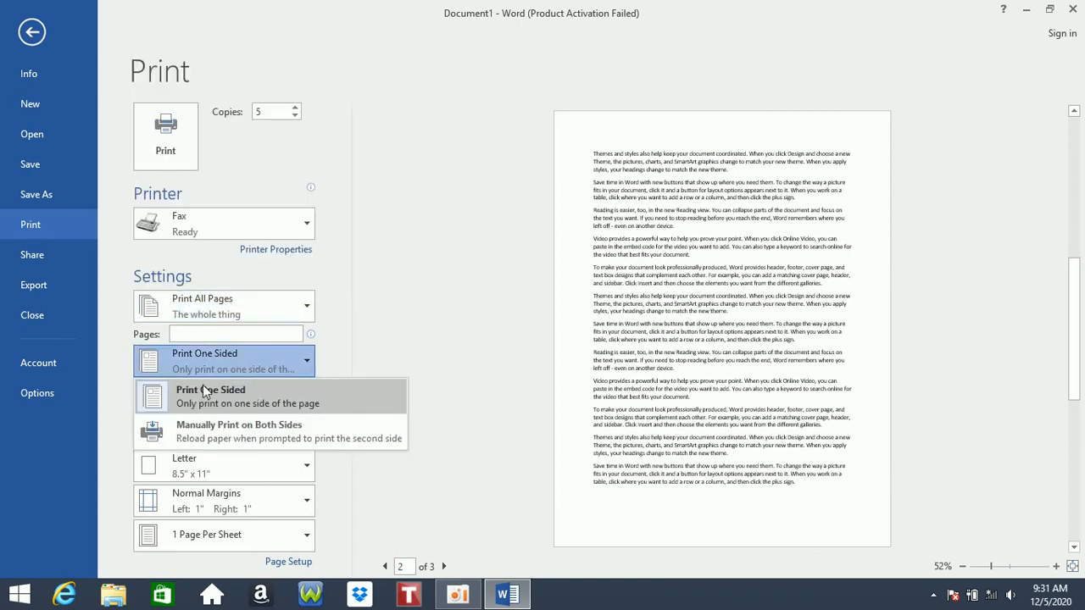
{"action": "left_click", "coordinate": [247, 406]}
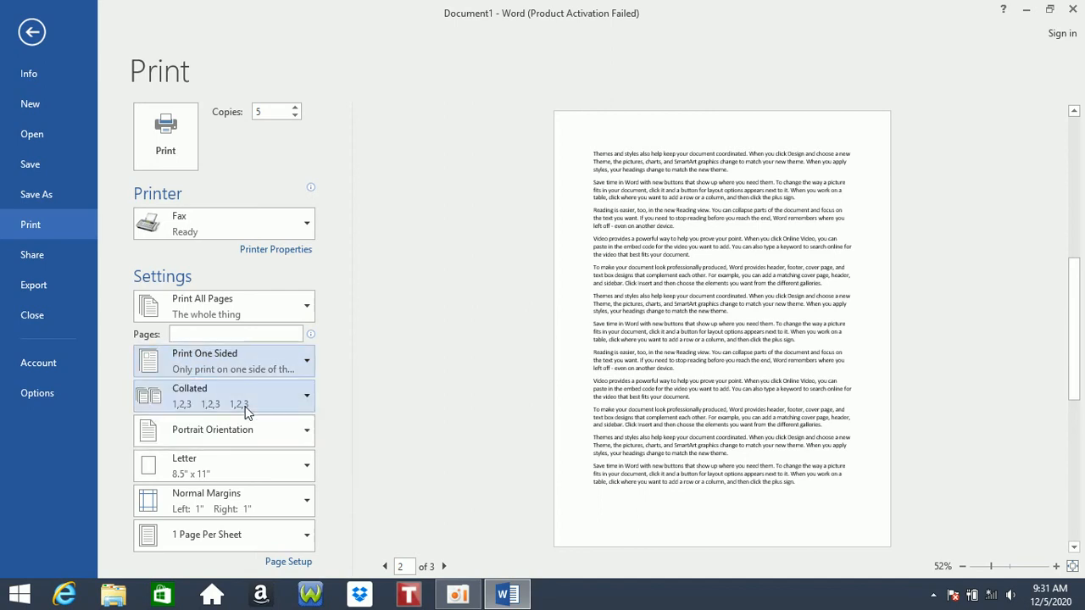
{"action": "left_click", "coordinate": [279, 354]}
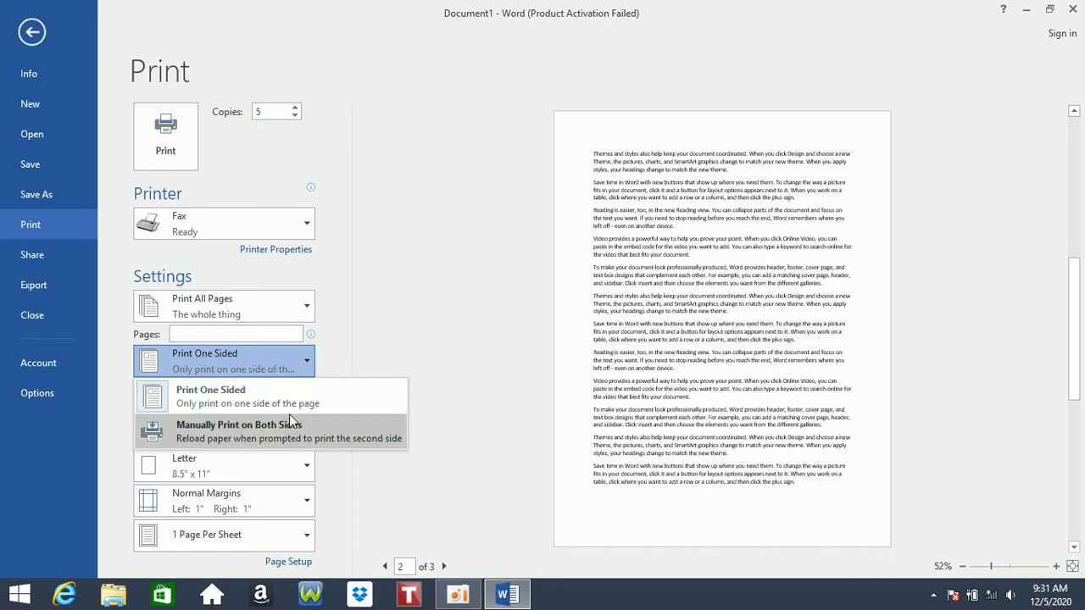
{"action": "left_click", "coordinate": [198, 446]}
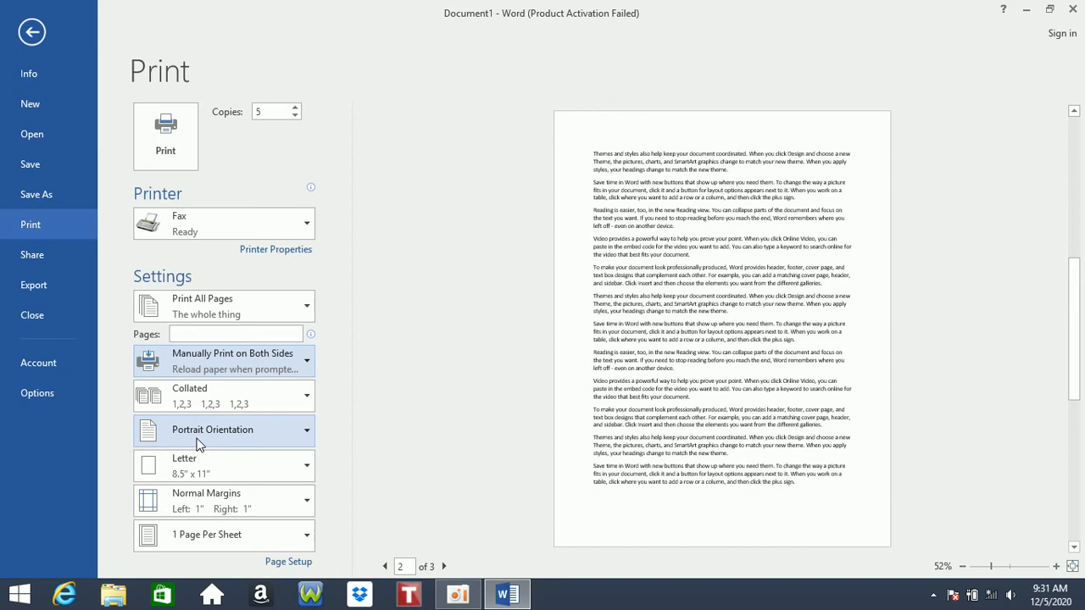
- Switch copies to Uncollated and then back to Collated
{"action": "left_click", "coordinate": [231, 404]}
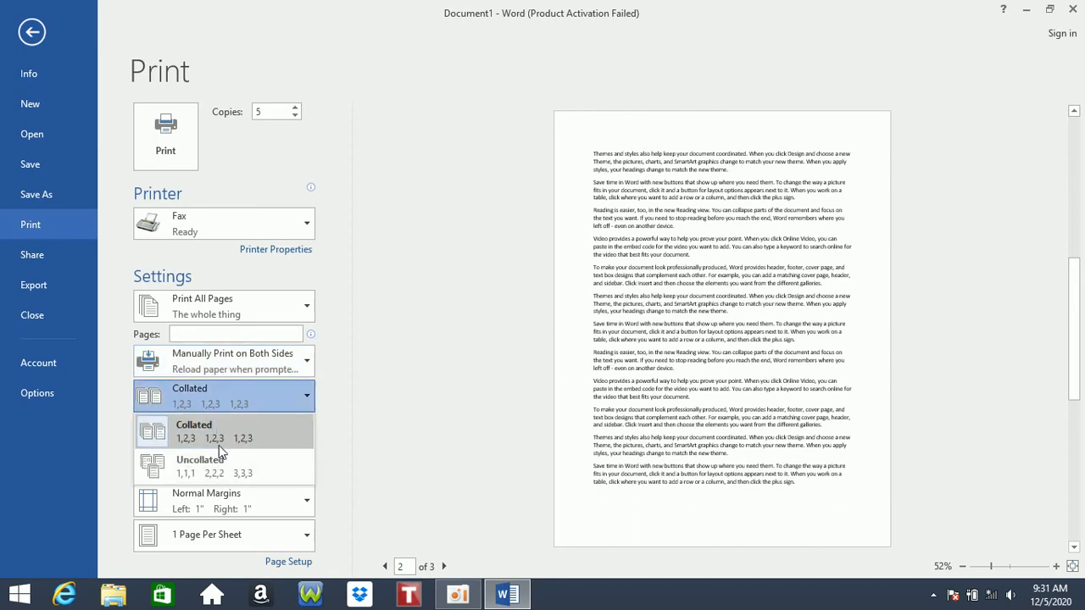
{"action": "left_click", "coordinate": [219, 437]}
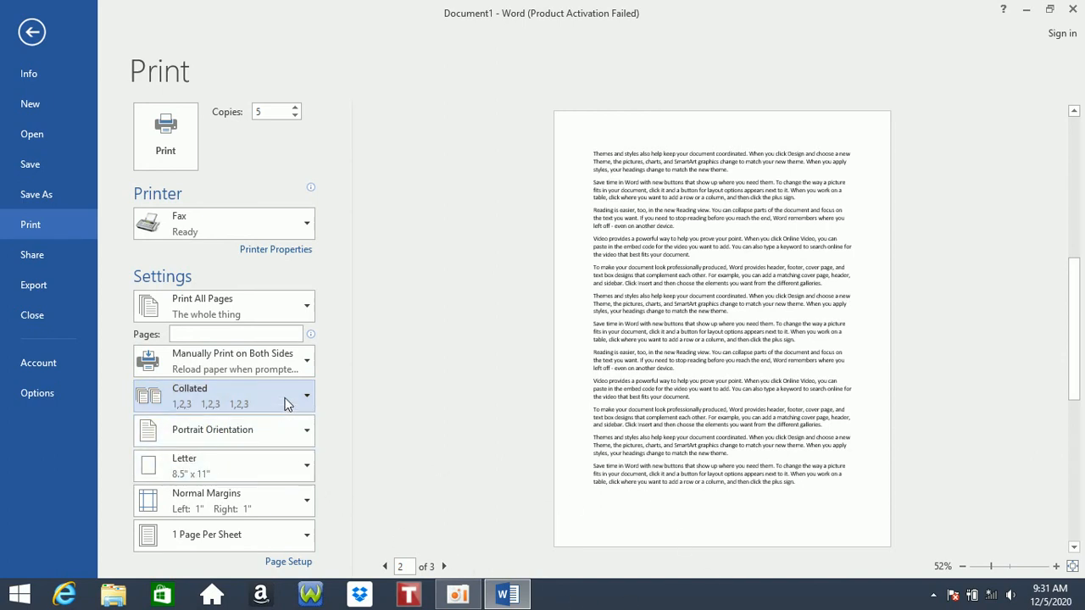
{"action": "left_click", "coordinate": [286, 404]}
{"action": "left_click", "coordinate": [241, 463]}
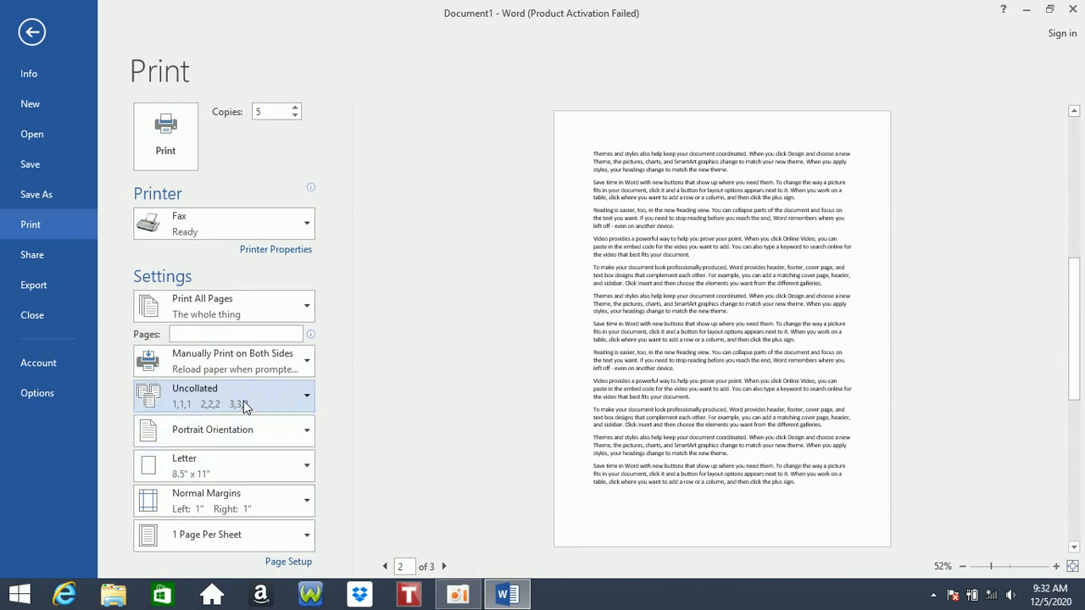
{"action": "left_click", "coordinate": [244, 407]}
{"action": "left_click", "coordinate": [238, 421]}
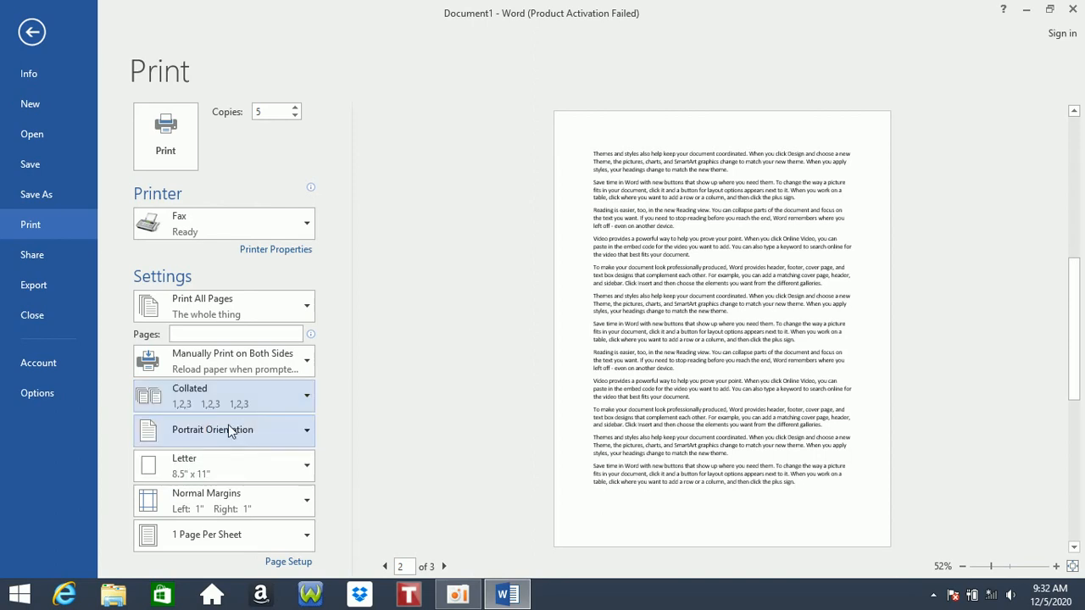
- Turn the orientation to Landscape, then back to Portrait
{"action": "left_click", "coordinate": [226, 436]}
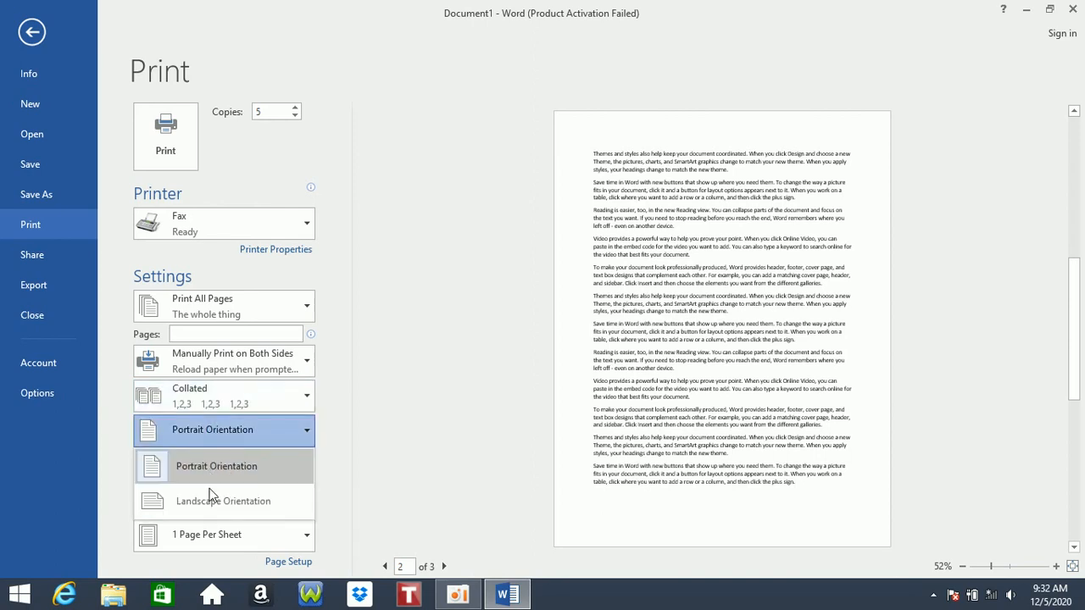
{"action": "left_click", "coordinate": [212, 501]}
{"action": "left_click", "coordinate": [233, 433]}
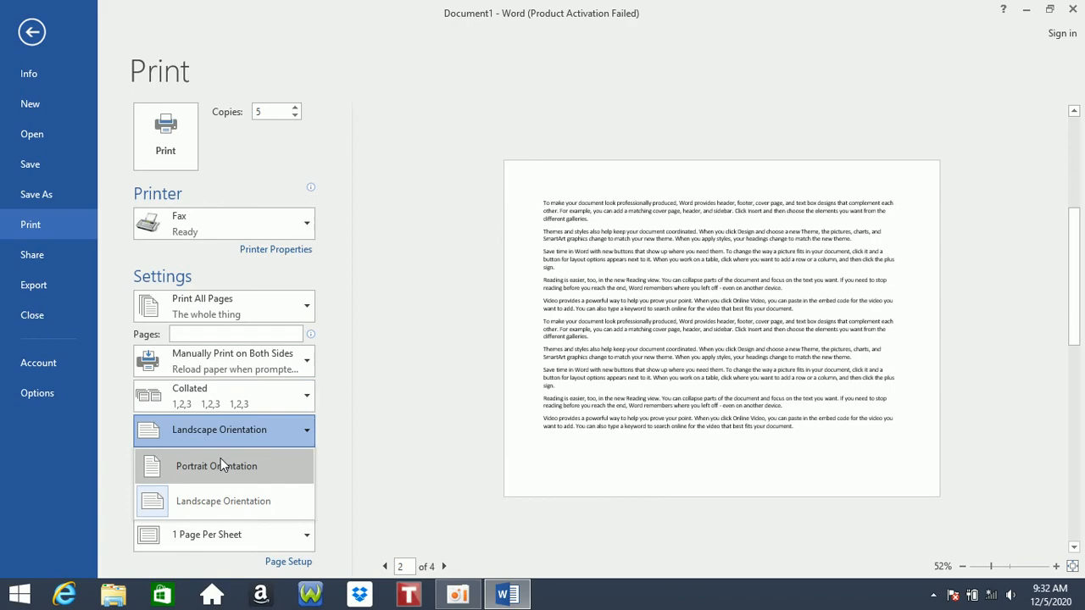
{"action": "left_click", "coordinate": [220, 462]}
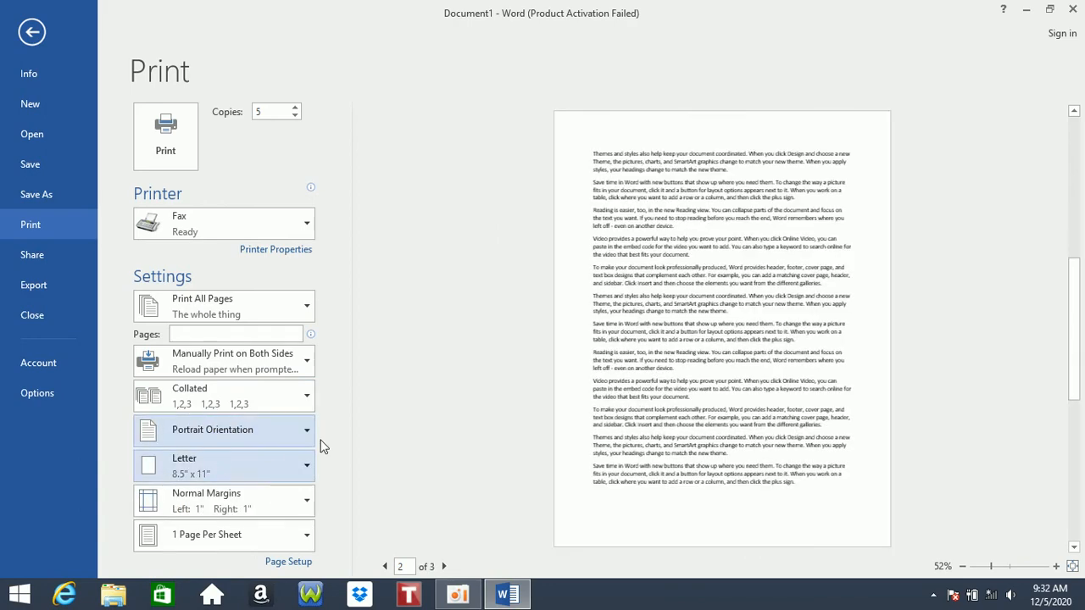
- Review the paper size and margin lists, keeping Letter paper and Normal Margins
{"action": "left_click", "coordinate": [266, 466]}
{"action": "left_click_drag", "start_coordinate": [331, 131], "coordinate": [349, 205]}
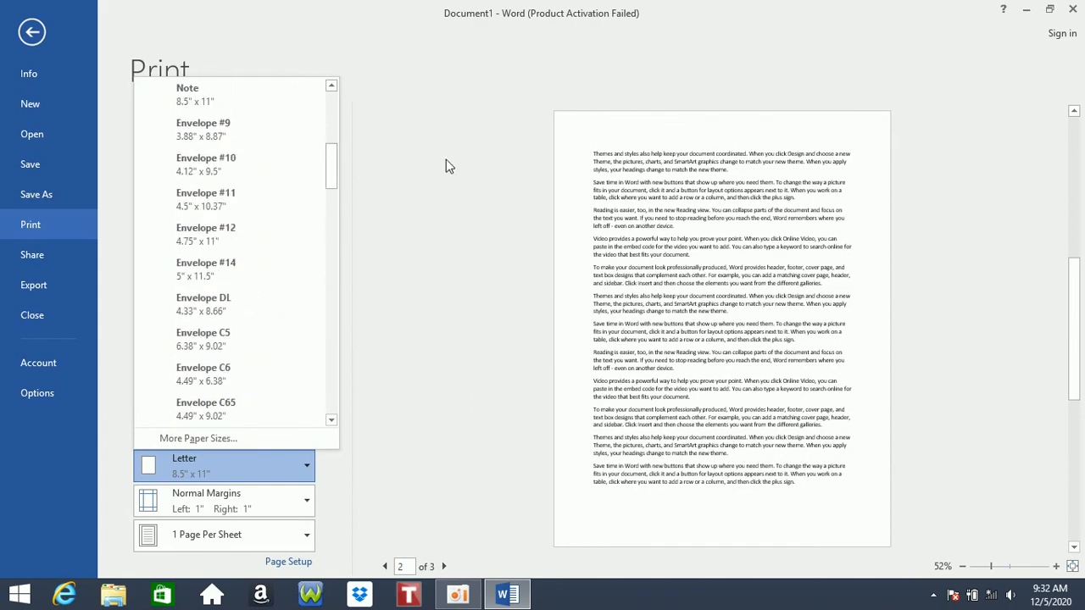
{"action": "left_click", "coordinate": [439, 163]}
{"action": "left_click", "coordinate": [196, 500]}
{"action": "left_click", "coordinate": [196, 500]}
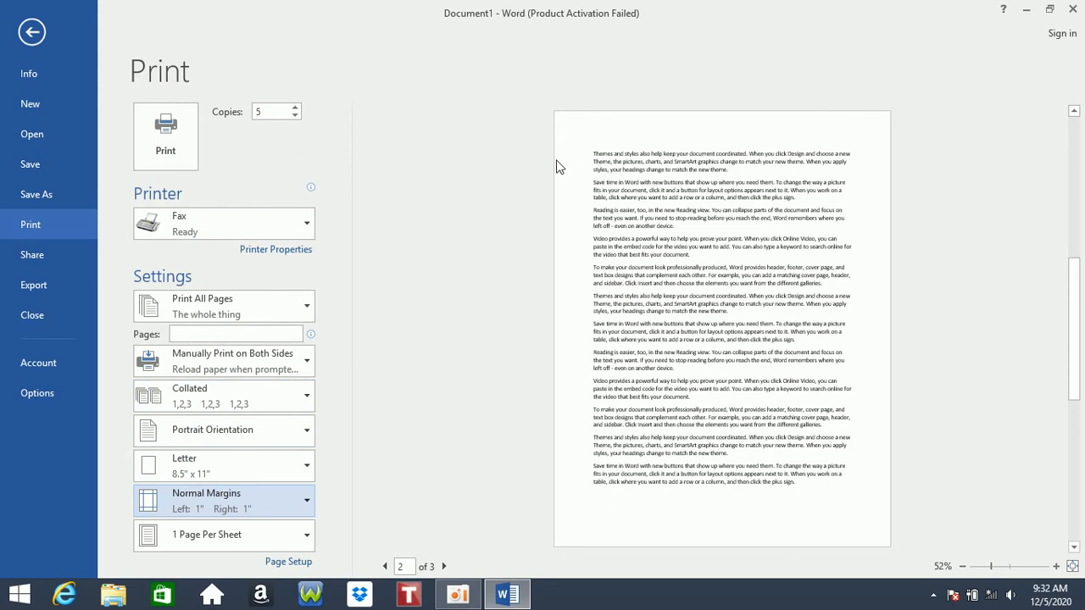
- Apply the Wide margin preset, then cancel out of Custom Margins and Page Setup
{"action": "left_click", "coordinate": [229, 500]}
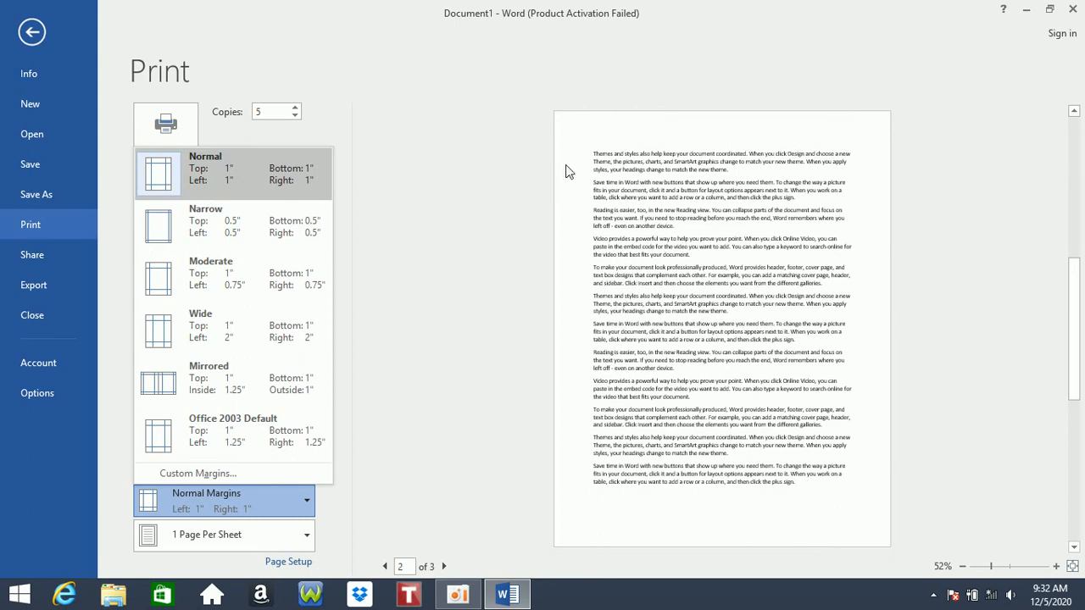
{"action": "left_click", "coordinate": [203, 333]}
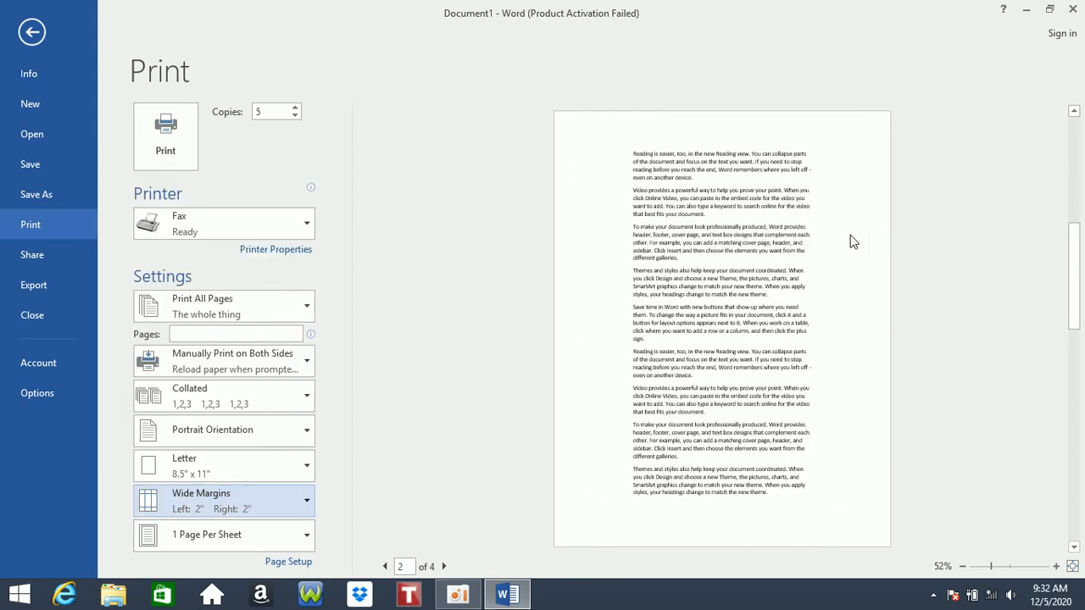
{"action": "left_click", "coordinate": [246, 497]}
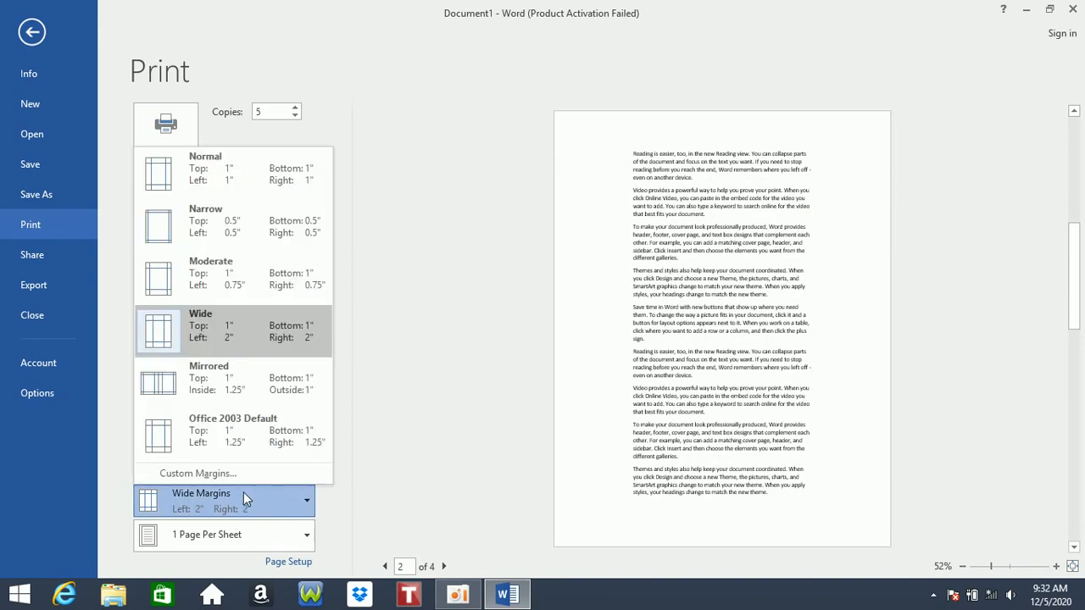
{"action": "left_click", "coordinate": [196, 472]}
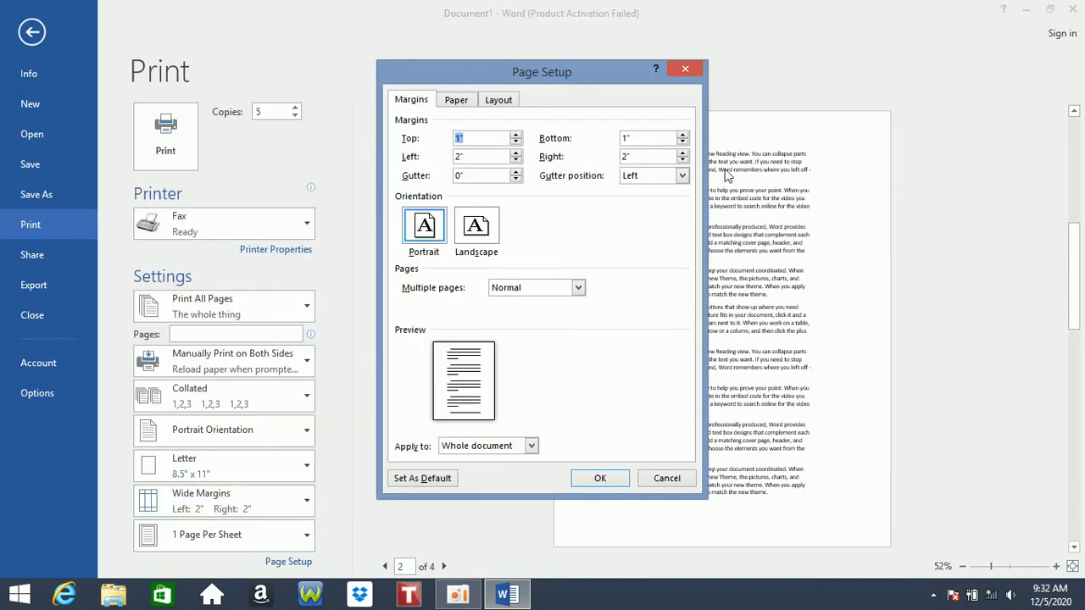
{"action": "left_click", "coordinate": [666, 478]}
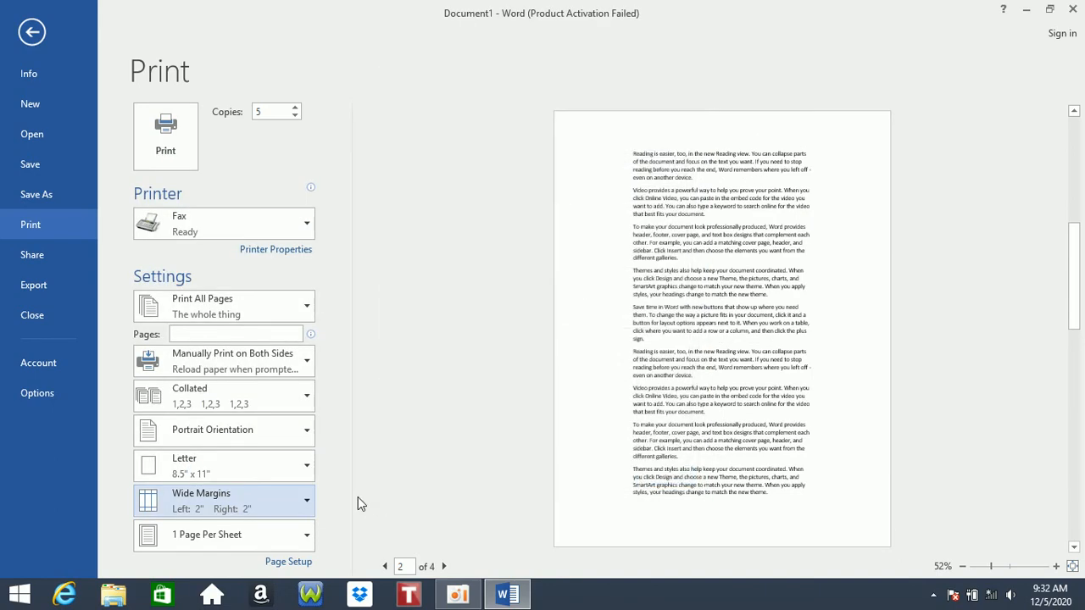
{"action": "left_click", "coordinate": [298, 562]}
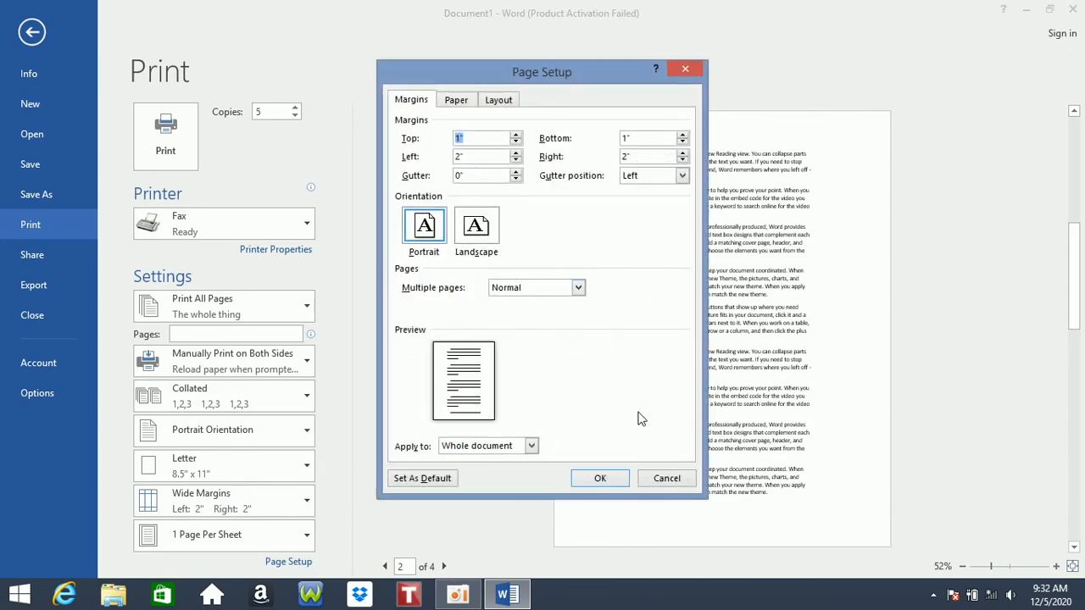
{"action": "left_click", "coordinate": [682, 480]}
{"action": "left_click", "coordinate": [184, 535]}
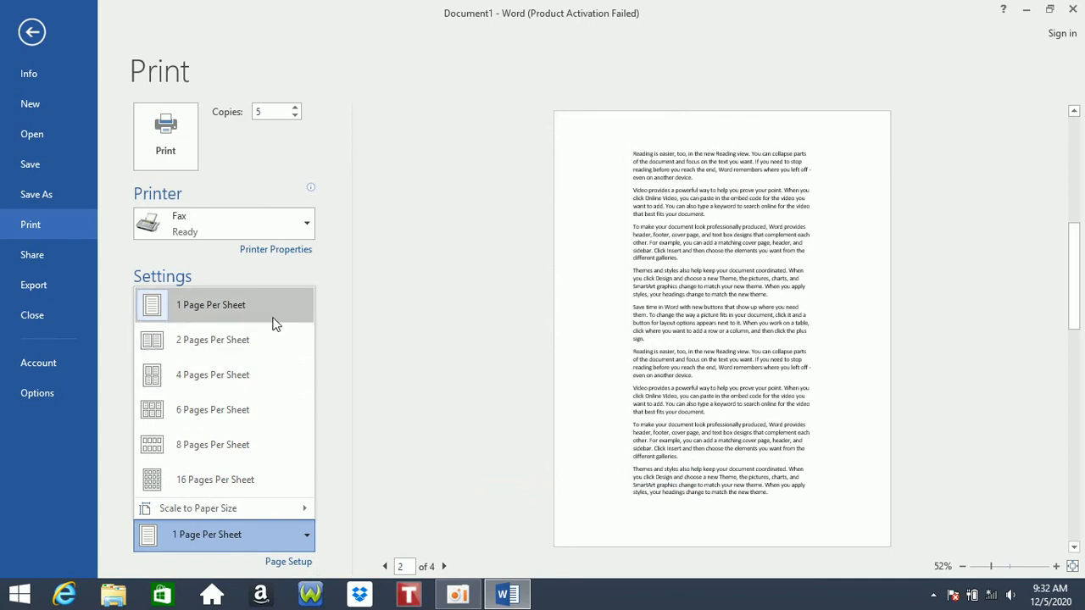
{"action": "left_click", "coordinate": [510, 300]}
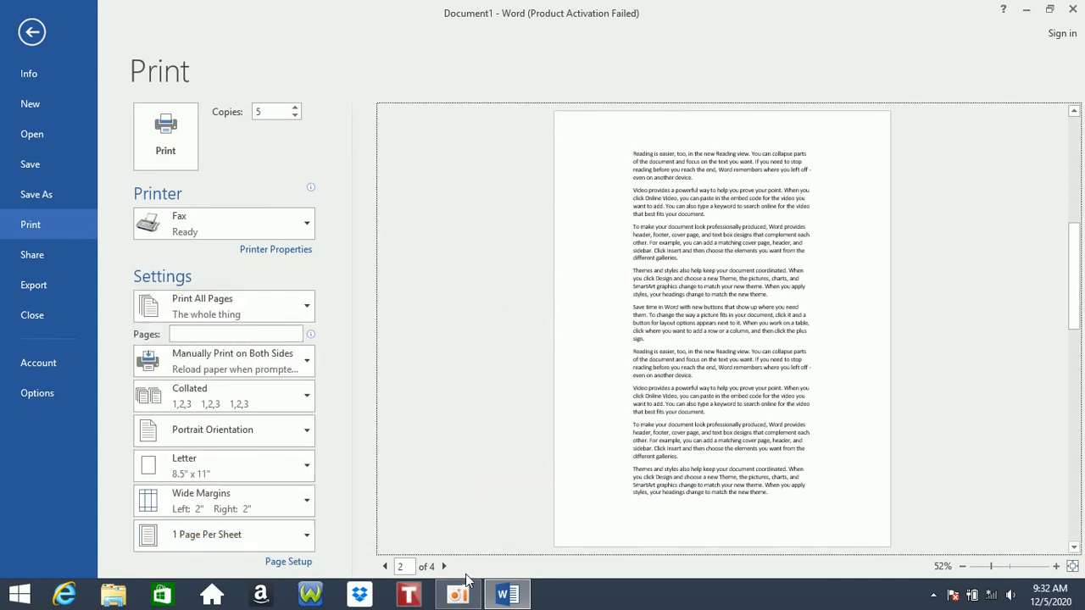
{"action": "left_click", "coordinate": [286, 536]}
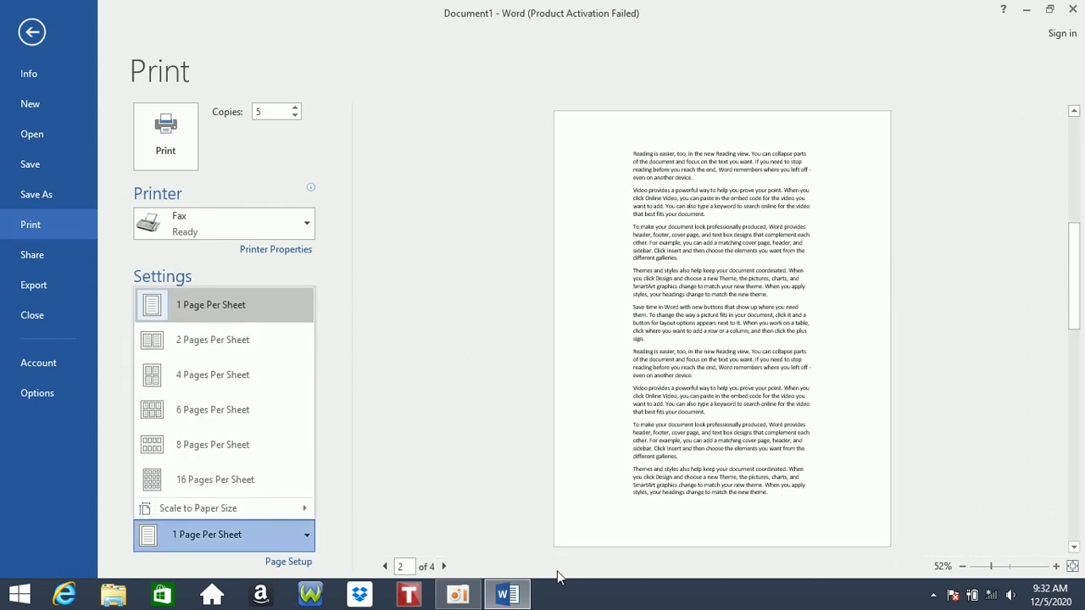
{"action": "left_click", "coordinate": [258, 375]}
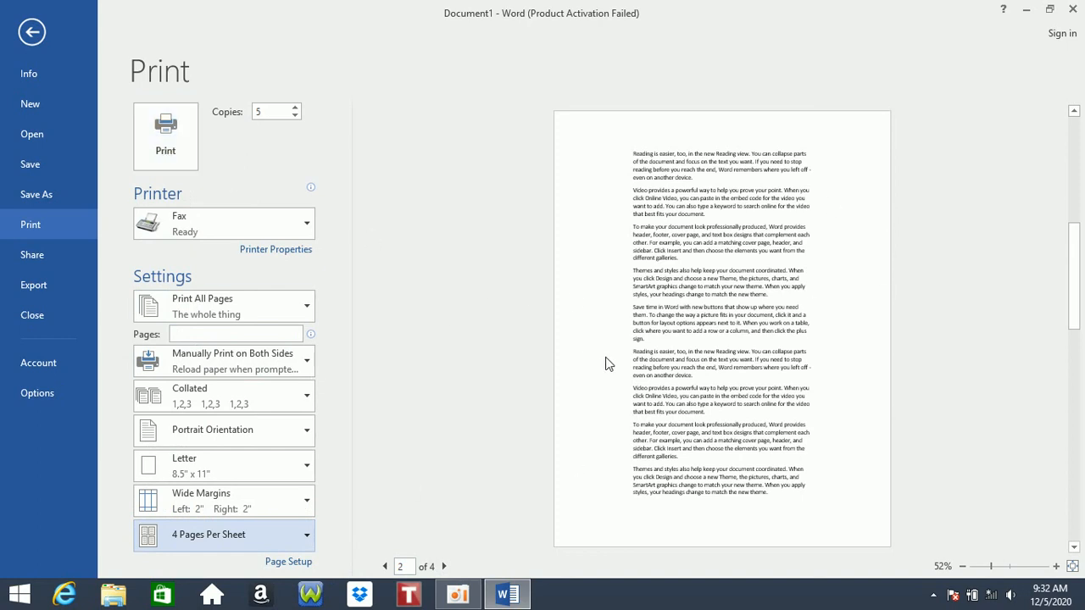
{"action": "left_click", "coordinate": [246, 532]}
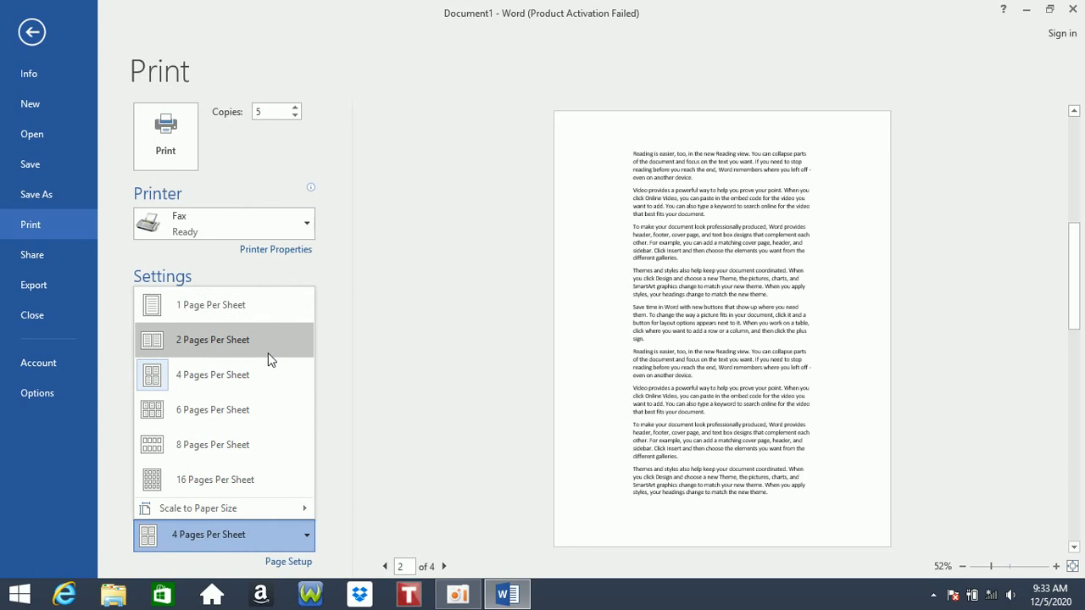
{"action": "left_click", "coordinate": [200, 347]}
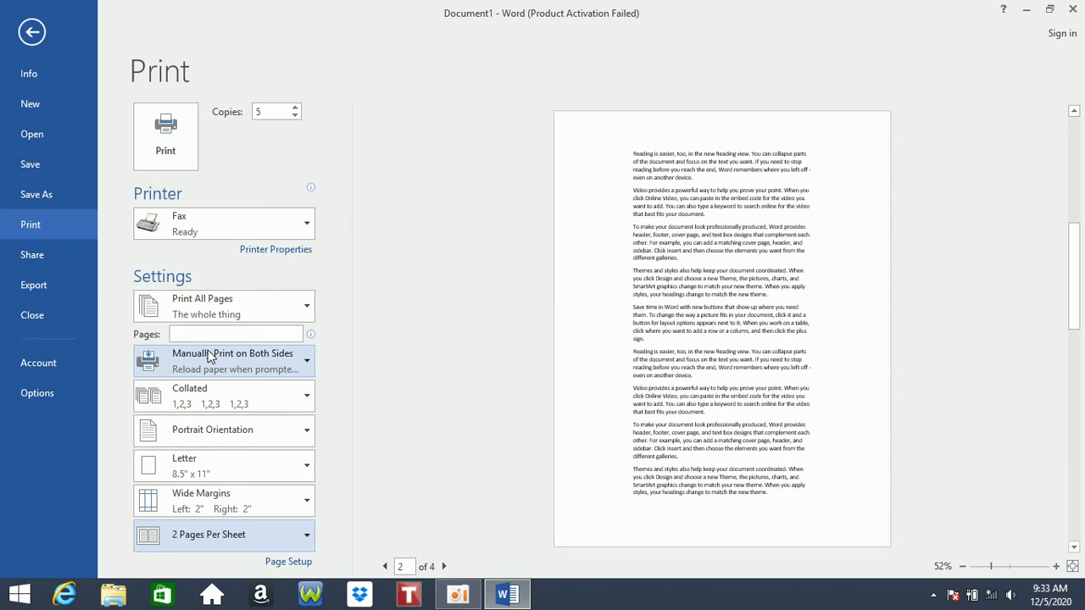
{"action": "left_click", "coordinate": [244, 534]}
{"action": "left_click", "coordinate": [268, 308]}
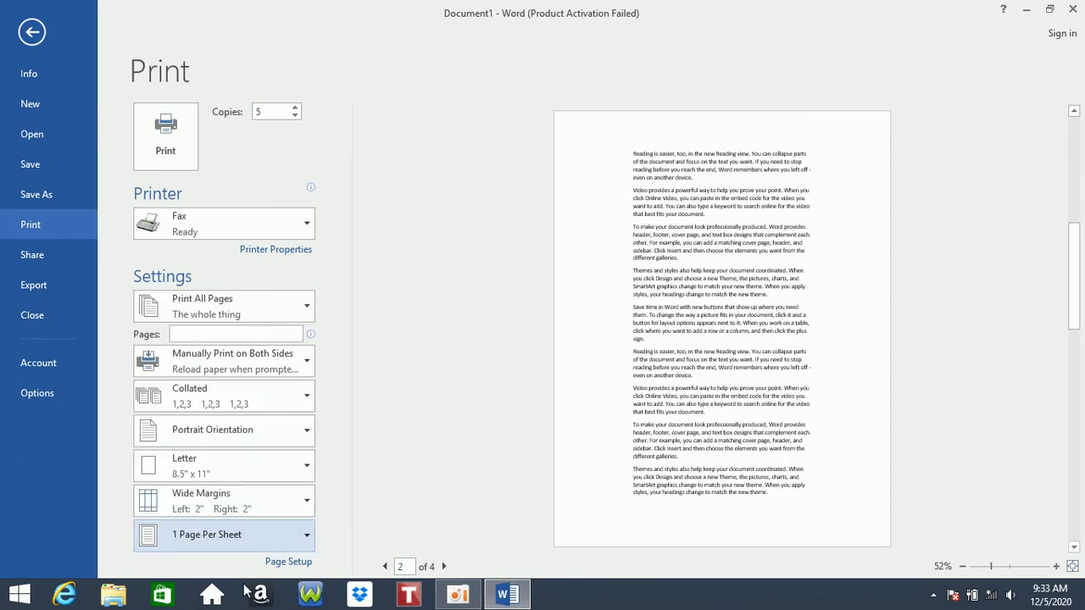
- In Page Setup, enter 2-inch top, left, bottom and right margins and apply them
{"action": "left_click", "coordinate": [288, 561]}
{"action": "left_click_drag", "start_coordinate": [629, 61], "coordinate": [661, 44]}
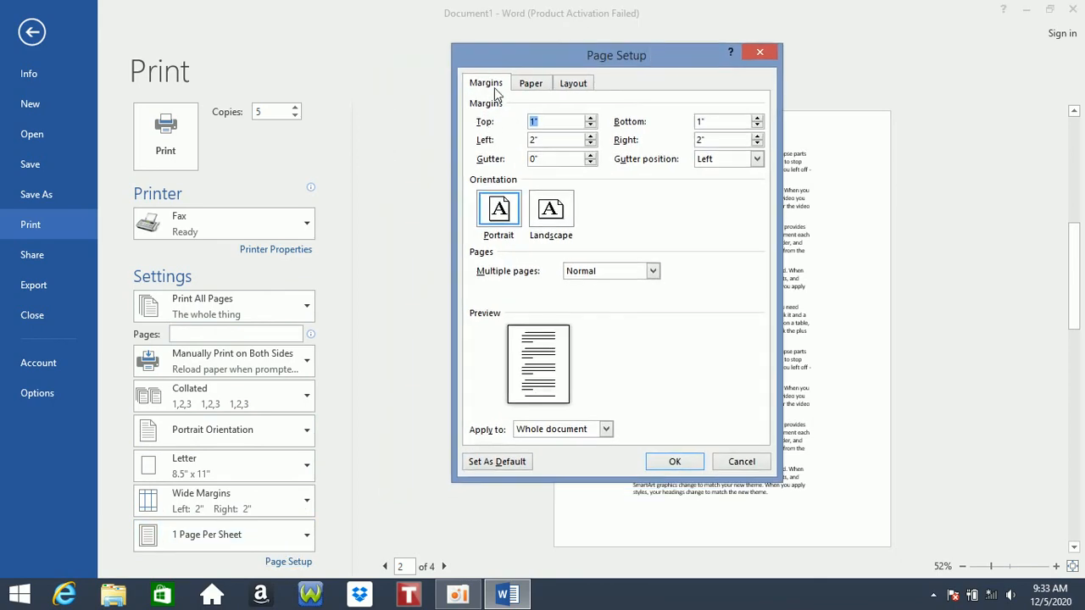
{"action": "left_click_drag", "start_coordinate": [561, 63], "coordinate": [272, 10]}
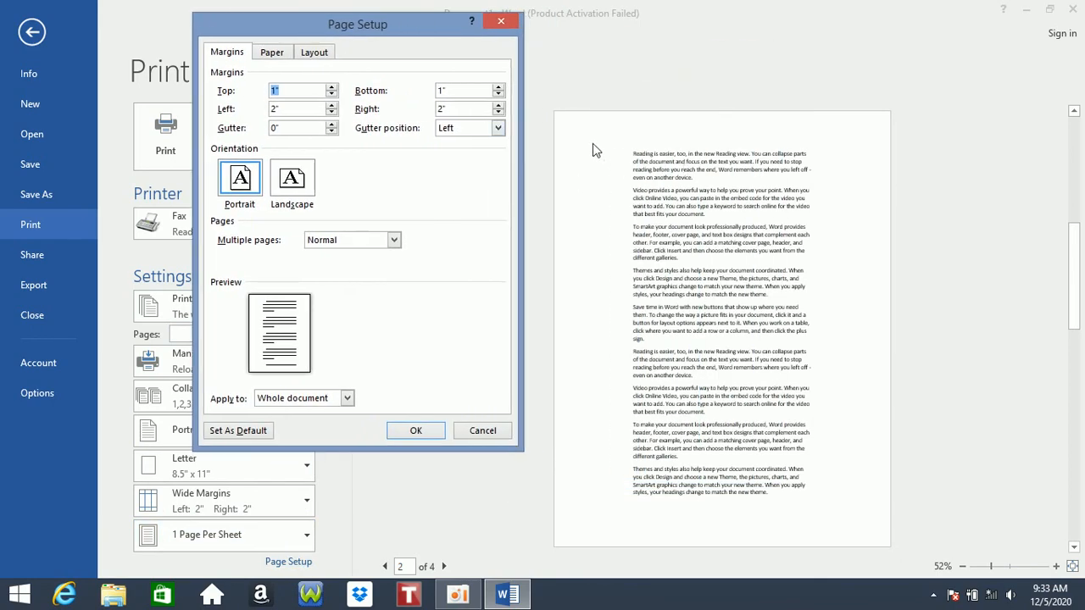
{"action": "left_click", "coordinate": [304, 89]}
{"action": "left_click_drag", "start_coordinate": [288, 90], "coordinate": [252, 88]}
{"action": "type", "text": "2"}
{"action": "type", "text": "2"}
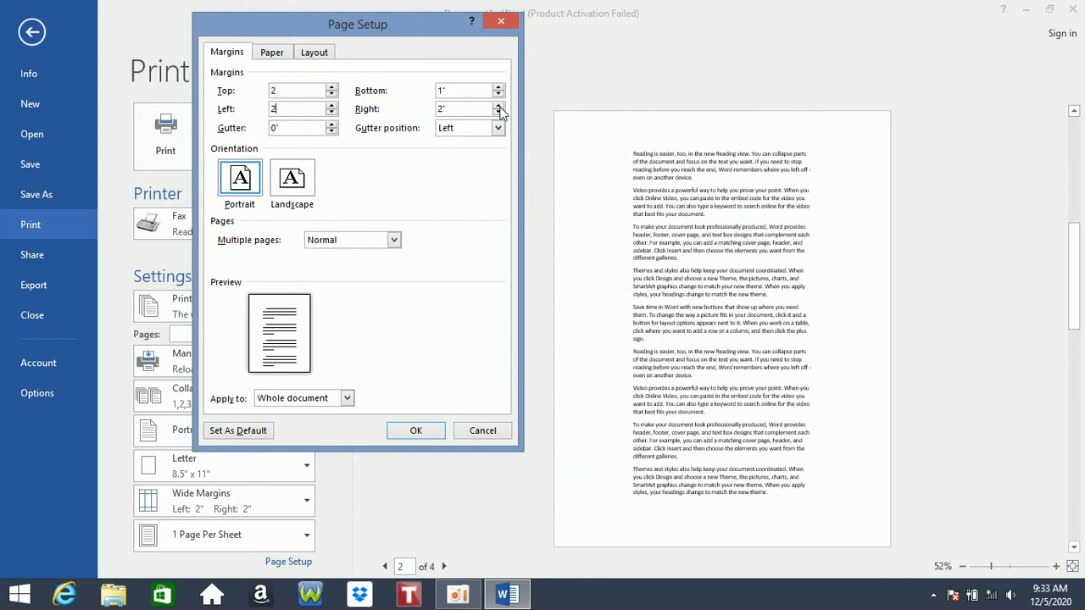
{"action": "left_click_drag", "start_coordinate": [448, 90], "coordinate": [407, 108]}
{"action": "type", "text": "22"}
{"action": "left_click", "coordinate": [415, 430]}
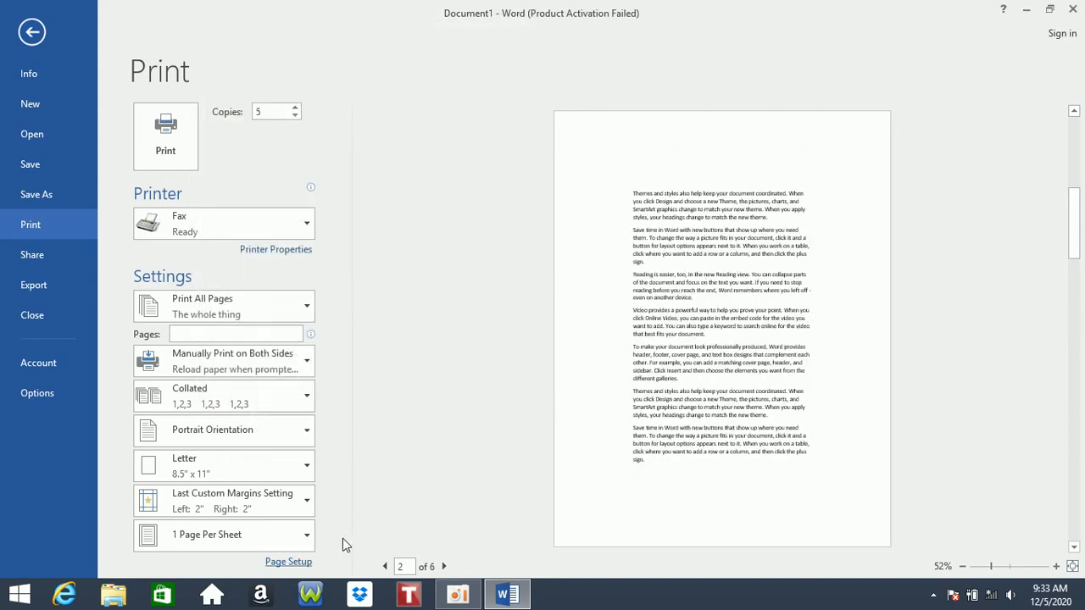
- Set the top, left, bottom and right margins to 1 inch in Page Setup
{"action": "left_click", "coordinate": [292, 562]}
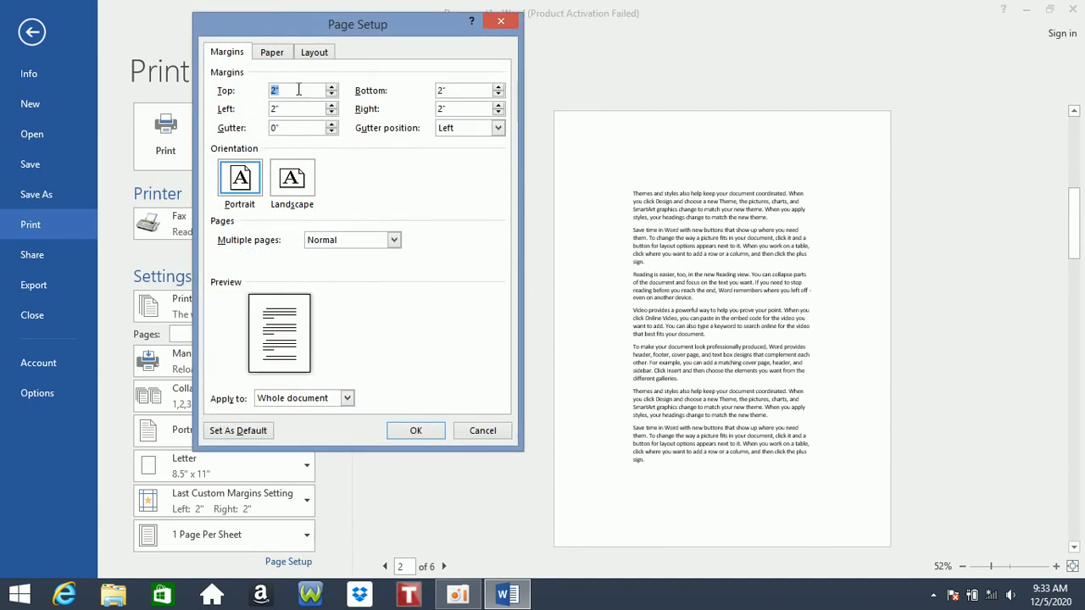
{"action": "type", "text": "1"}
{"action": "double_click", "coordinate": [298, 109]}
{"action": "type", "text": "1"}
{"action": "double_click", "coordinate": [470, 89]}
{"action": "type", "text": "1"}
{"action": "double_click", "coordinate": [448, 110]}
{"action": "type", "text": "1"}
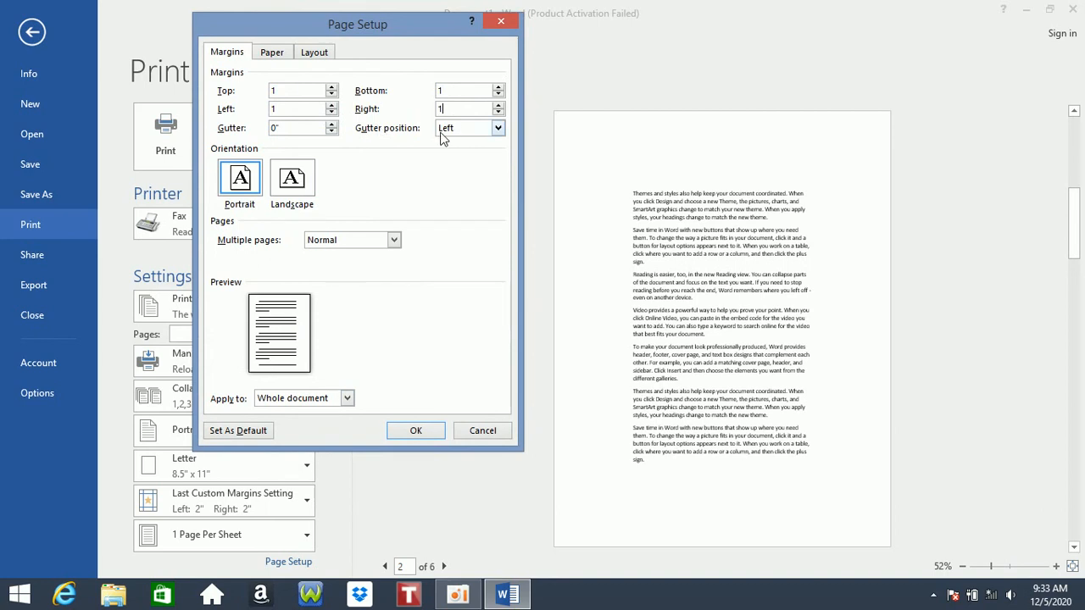
- Set a 0.8-inch gutter positioned on the left
{"action": "left_click_drag", "start_coordinate": [430, 31], "coordinate": [431, 19]}
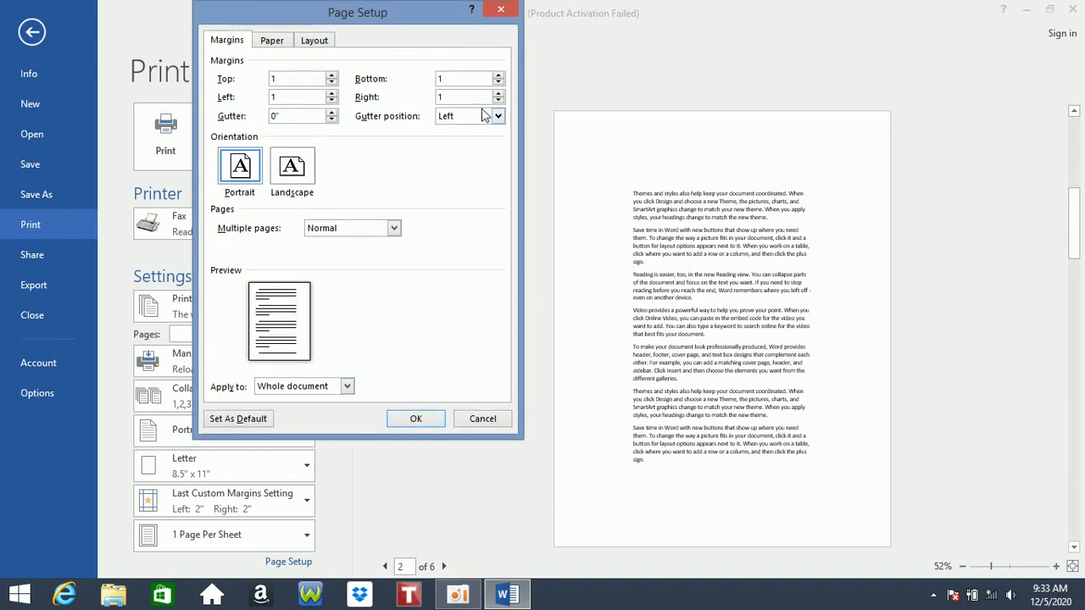
{"action": "left_click", "coordinate": [491, 116]}
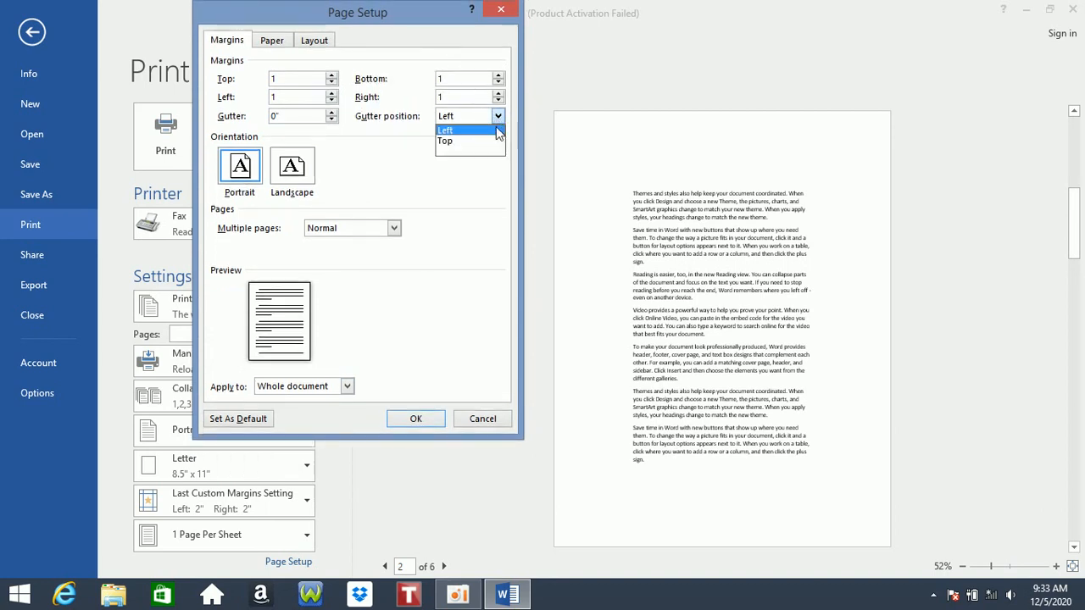
{"action": "left_click", "coordinate": [447, 141]}
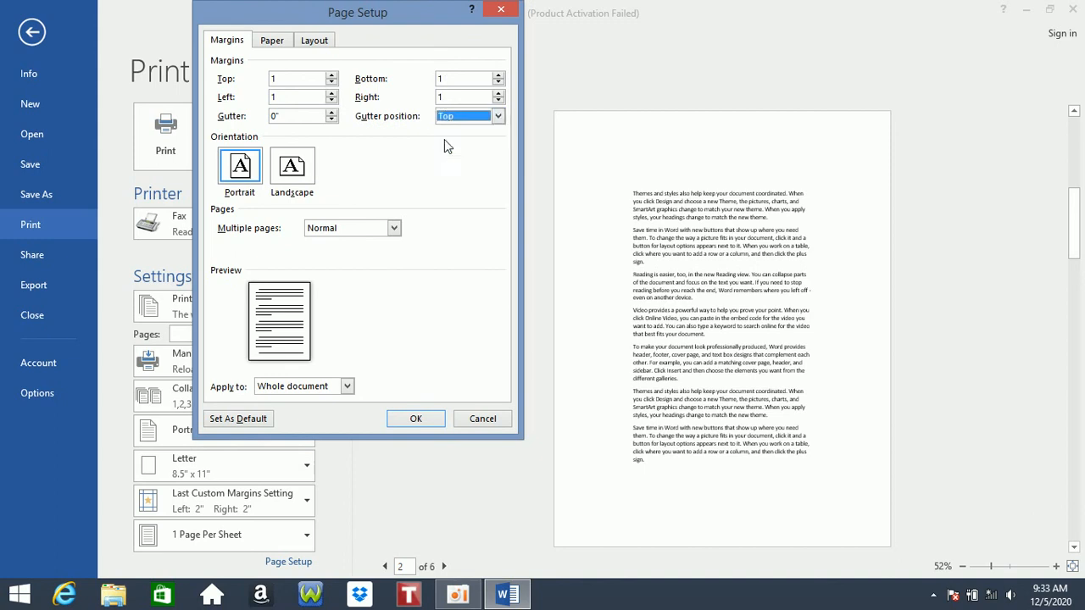
{"action": "left_click", "coordinate": [331, 112]}
{"action": "left_click", "coordinate": [332, 113]}
{"action": "left_click", "coordinate": [332, 112]}
{"action": "left_click", "coordinate": [331, 113]}
{"action": "left_click", "coordinate": [331, 113]}
{"action": "left_click", "coordinate": [331, 113]}
{"action": "left_click", "coordinate": [331, 112]}
{"action": "left_click", "coordinate": [332, 113]}
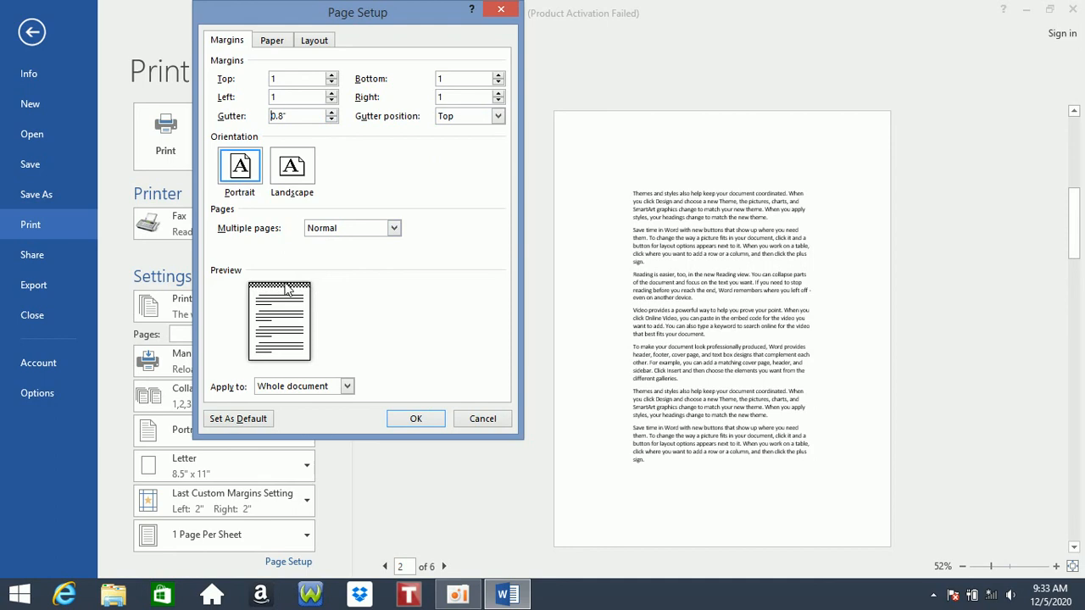
{"action": "left_click", "coordinate": [496, 116]}
{"action": "left_click", "coordinate": [473, 131]}
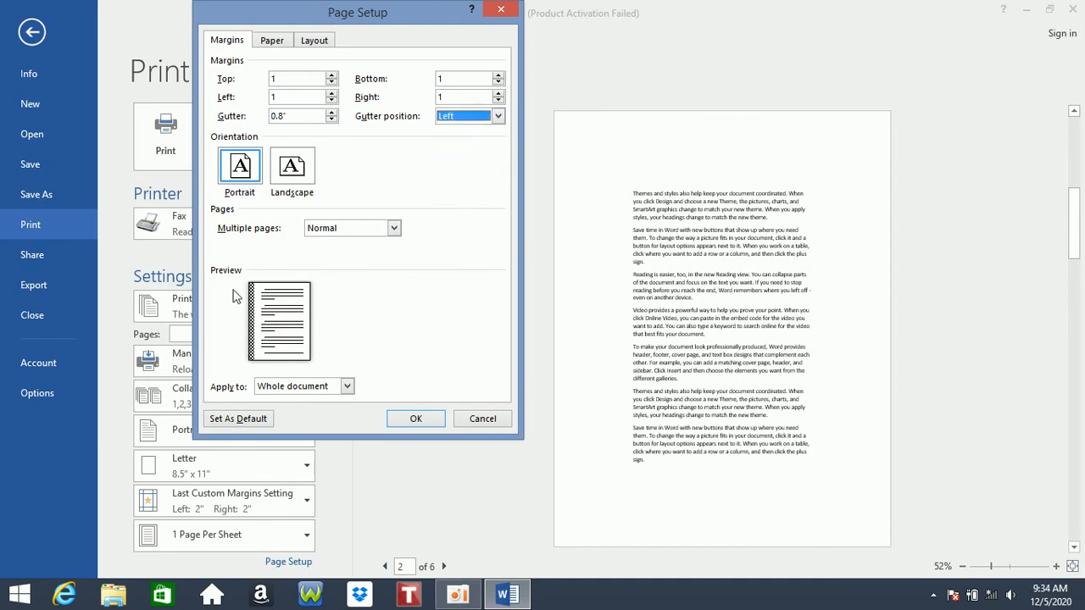
{"action": "left_click", "coordinate": [331, 113]}
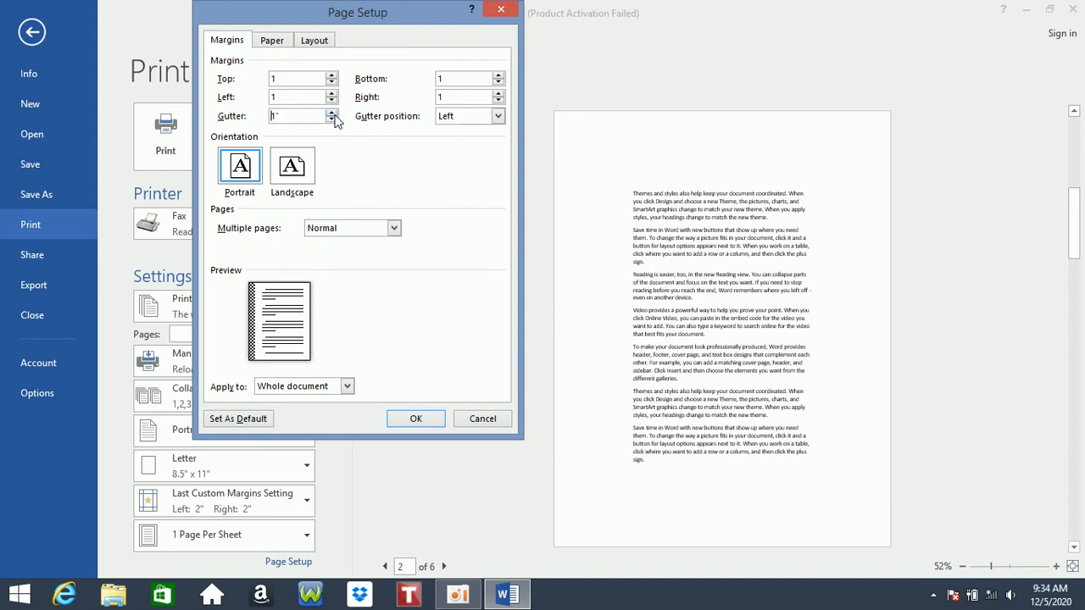
- Compare portrait and landscape, leaving the page in Landscape orientation
{"action": "left_click", "coordinate": [296, 169]}
{"action": "left_click", "coordinate": [250, 172]}
{"action": "left_click", "coordinate": [292, 171]}
{"action": "left_click", "coordinate": [252, 171]}
{"action": "left_click", "coordinate": [299, 173]}
{"action": "left_click", "coordinate": [299, 173]}
{"action": "left_click", "coordinate": [252, 171]}
{"action": "left_click", "coordinate": [292, 173]}
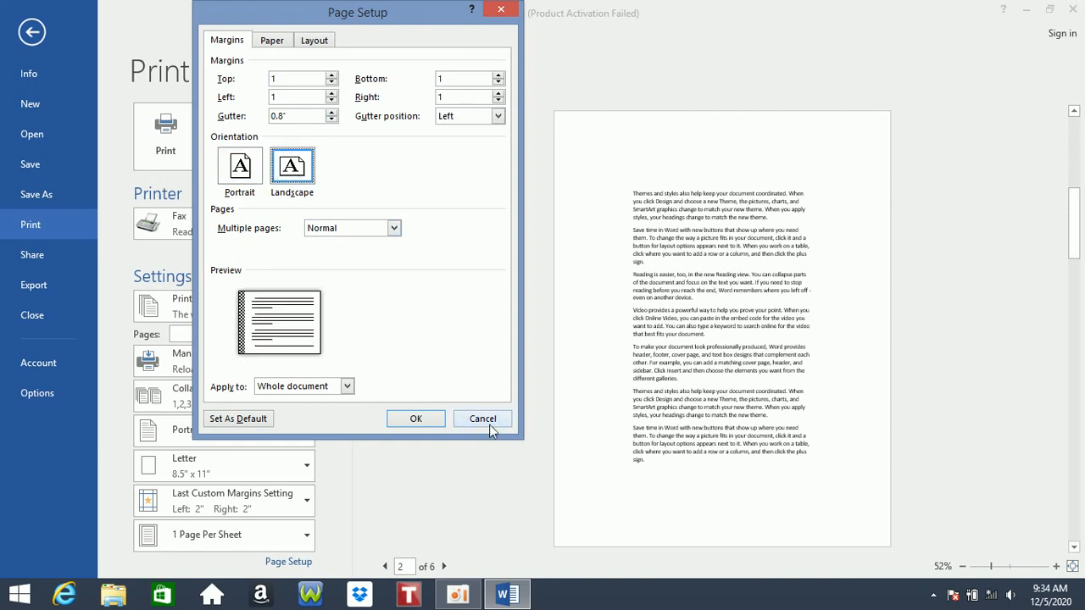